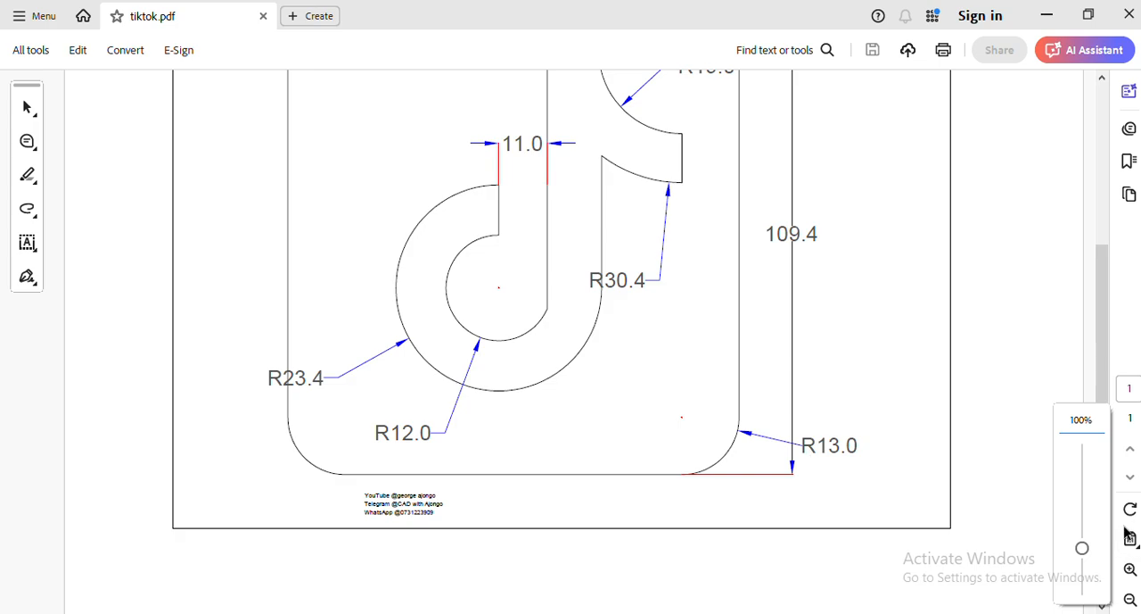
# - Examine the dimensions and radii of the logo drawing in tiktok.pdf, from close-up details back to the full sheet
pyautogui.click(1131, 569)
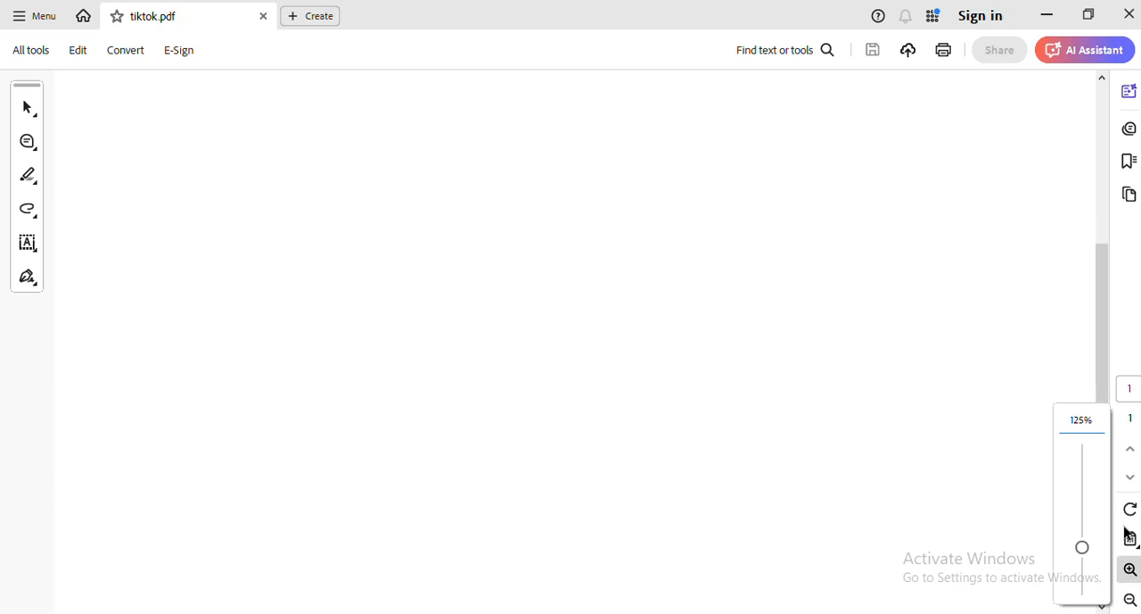
pyautogui.click(1131, 569)
pyautogui.click(1131, 569)
pyautogui.click(1131, 568)
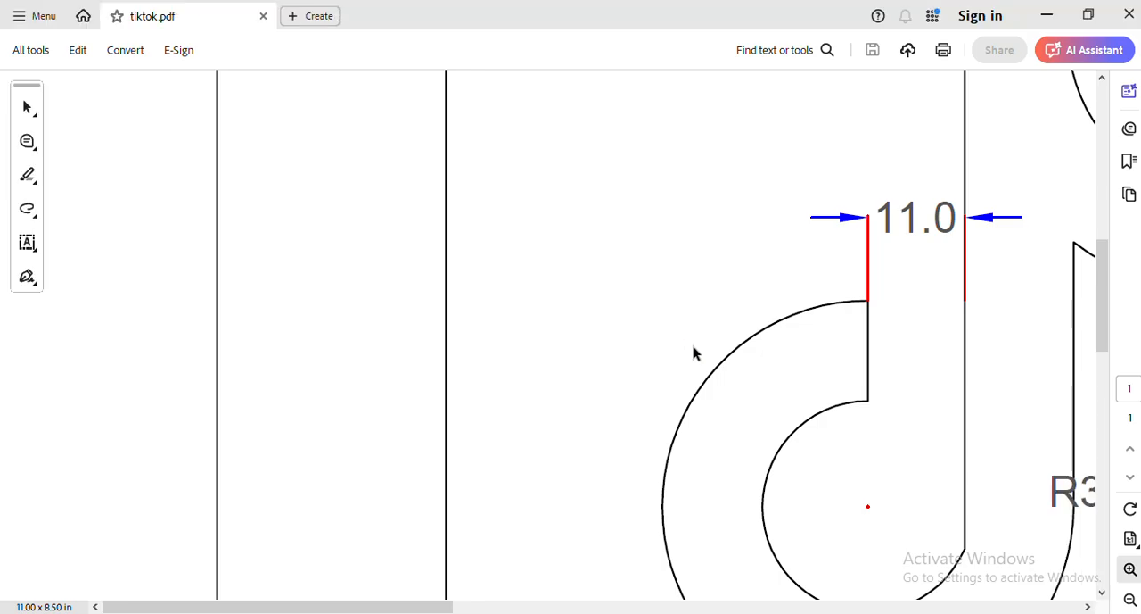
pyautogui.scroll(-5, 695, 354)
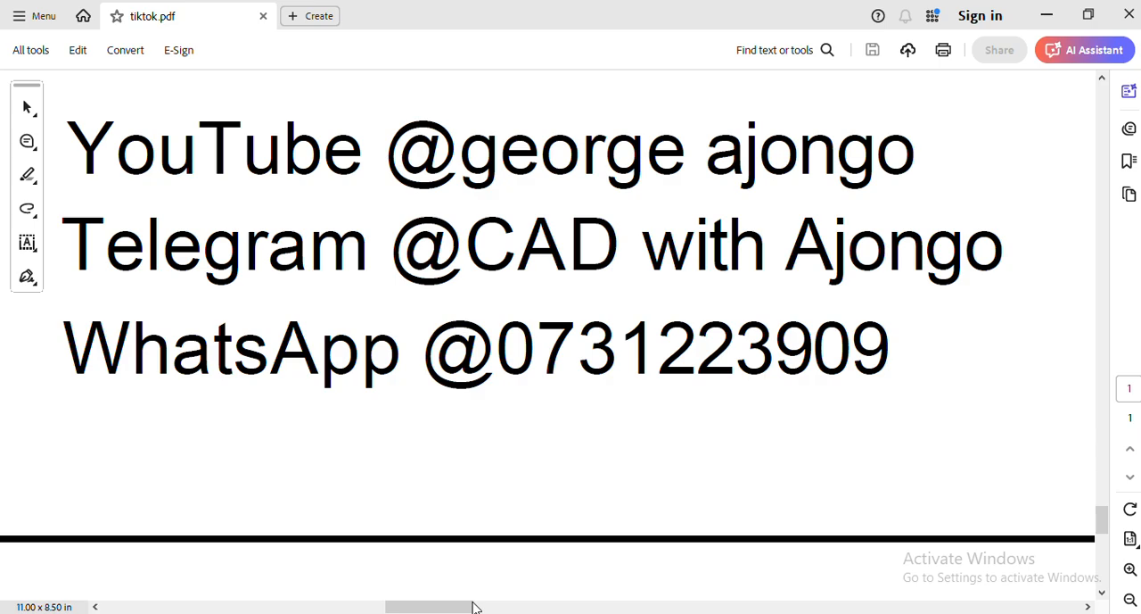
pyautogui.click(1114, 595)
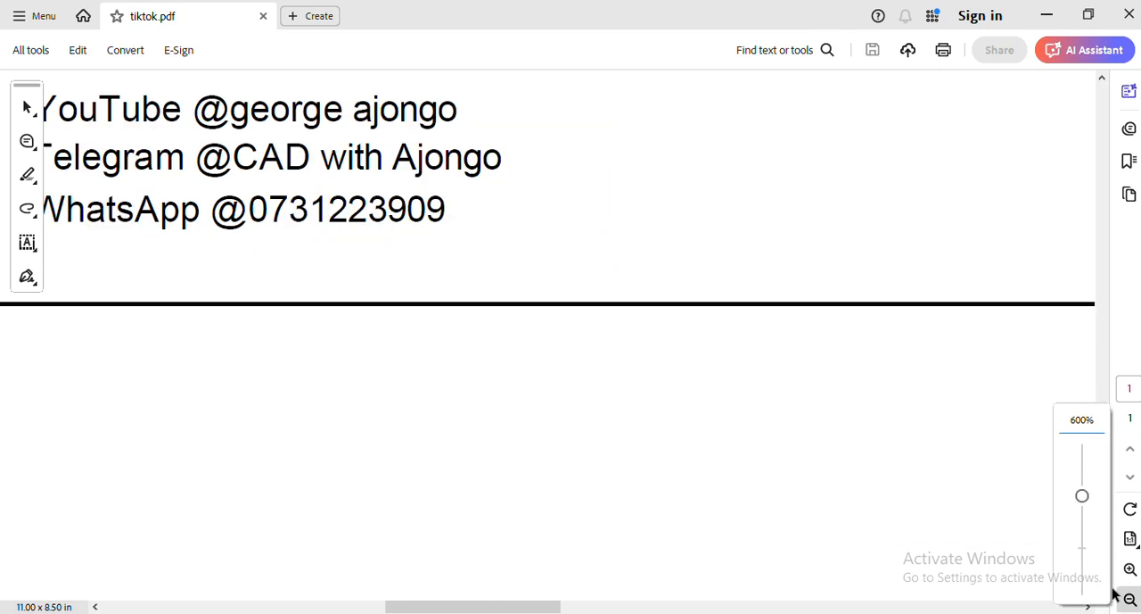
pyautogui.click(1114, 595)
pyautogui.click(1114, 595)
pyautogui.click(1114, 595)
pyautogui.click(1114, 595)
pyautogui.click(1114, 594)
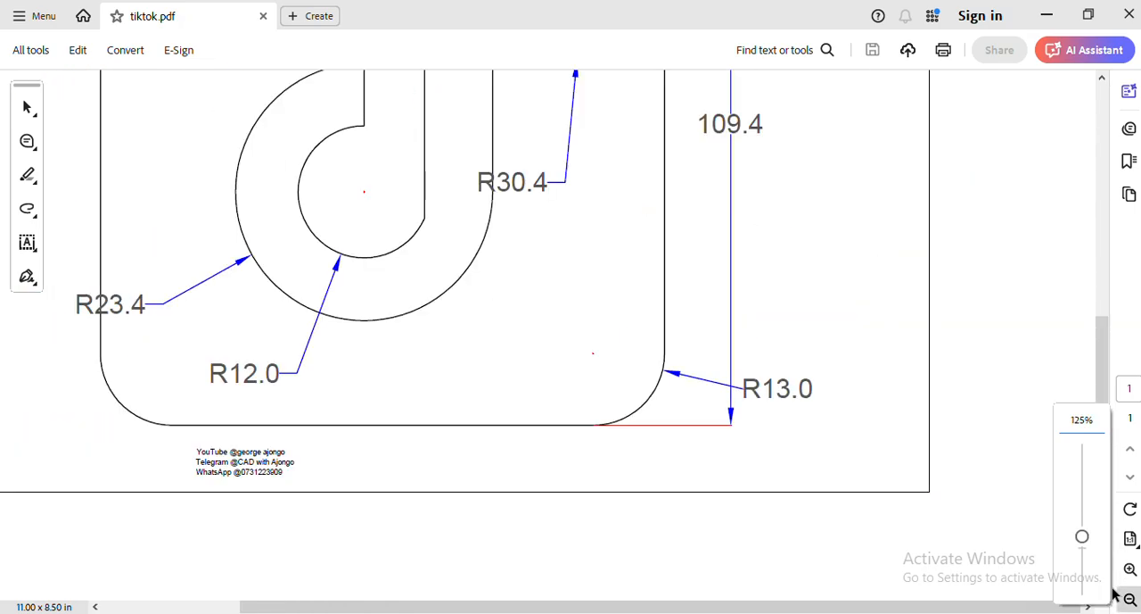
pyautogui.click(1114, 595)
pyautogui.click(1114, 595)
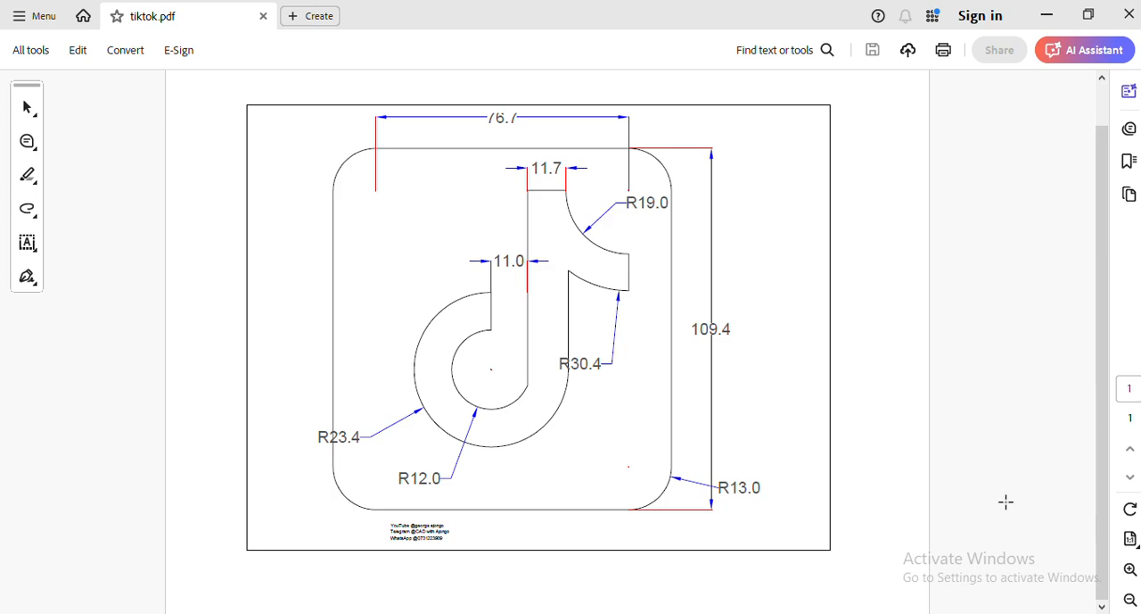
# - Switch to the AutoCAD drawing and set the length precision of its drawing units to 0.0
pyautogui.moveTo(747, 555)
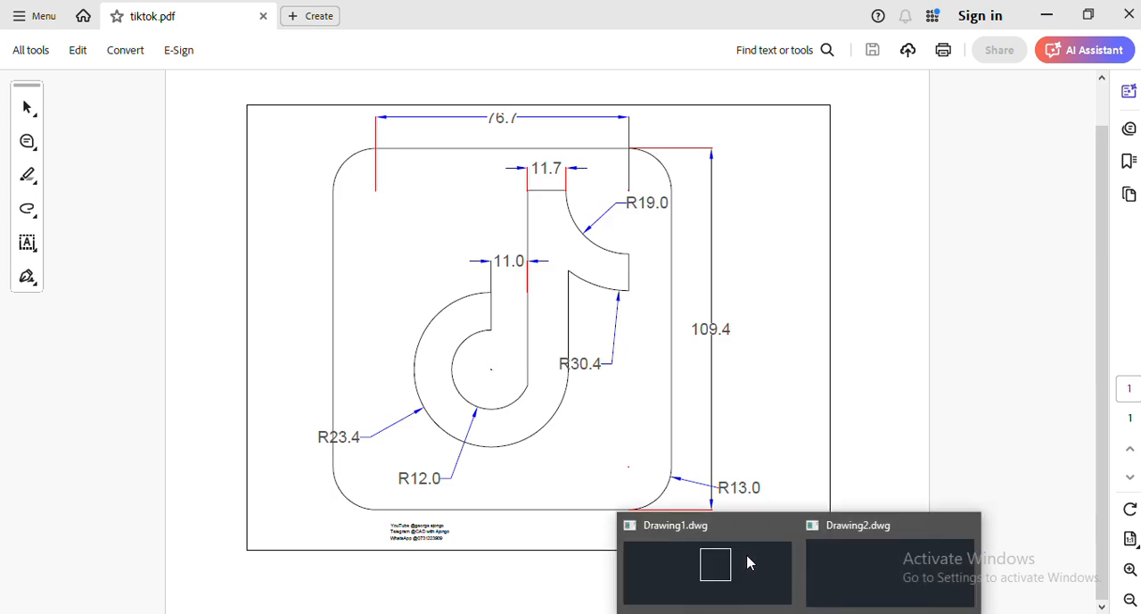
pyautogui.click(749, 561)
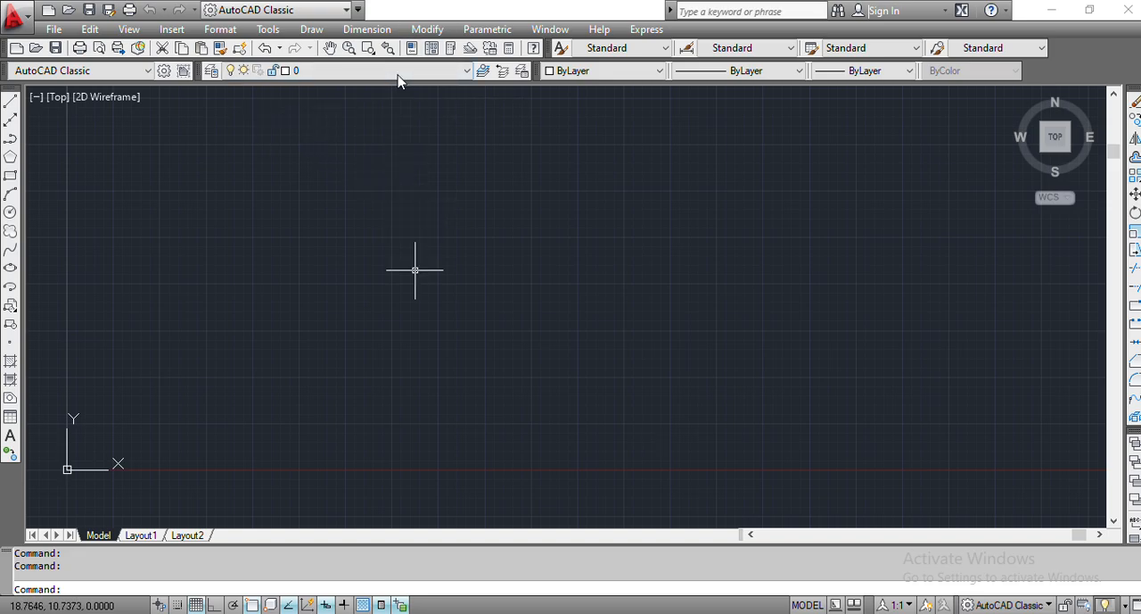
pyautogui.write('U')
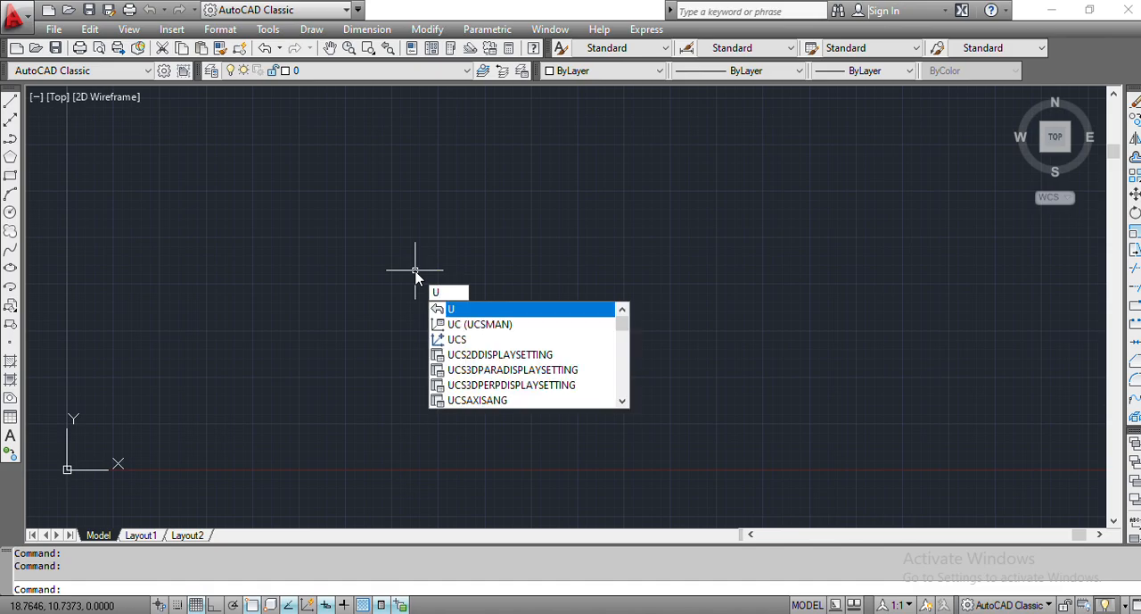
pyautogui.write('NITS')
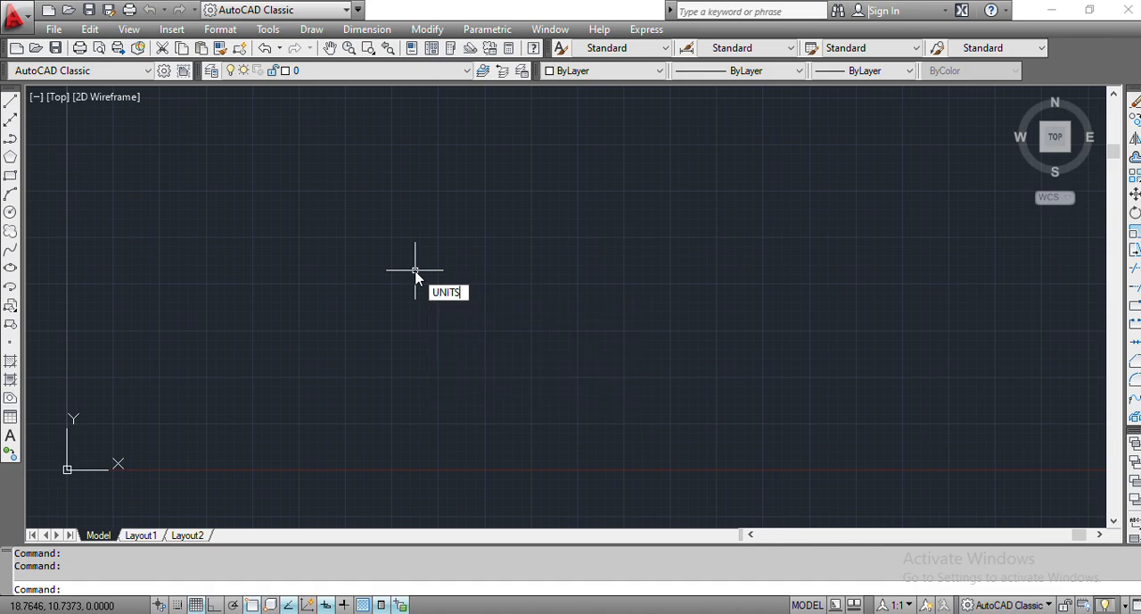
pyautogui.press('Return')
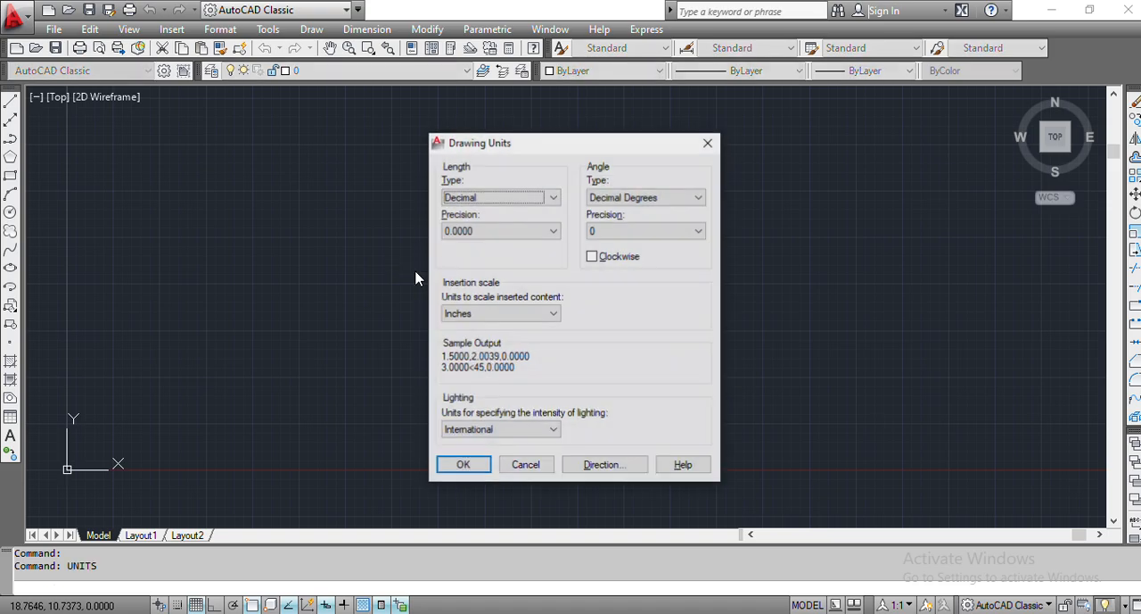
pyautogui.hotkey('alt', 'Down')
pyautogui.press('Up')
pyautogui.press('Up')
pyautogui.press('Up')
pyautogui.press('Up')
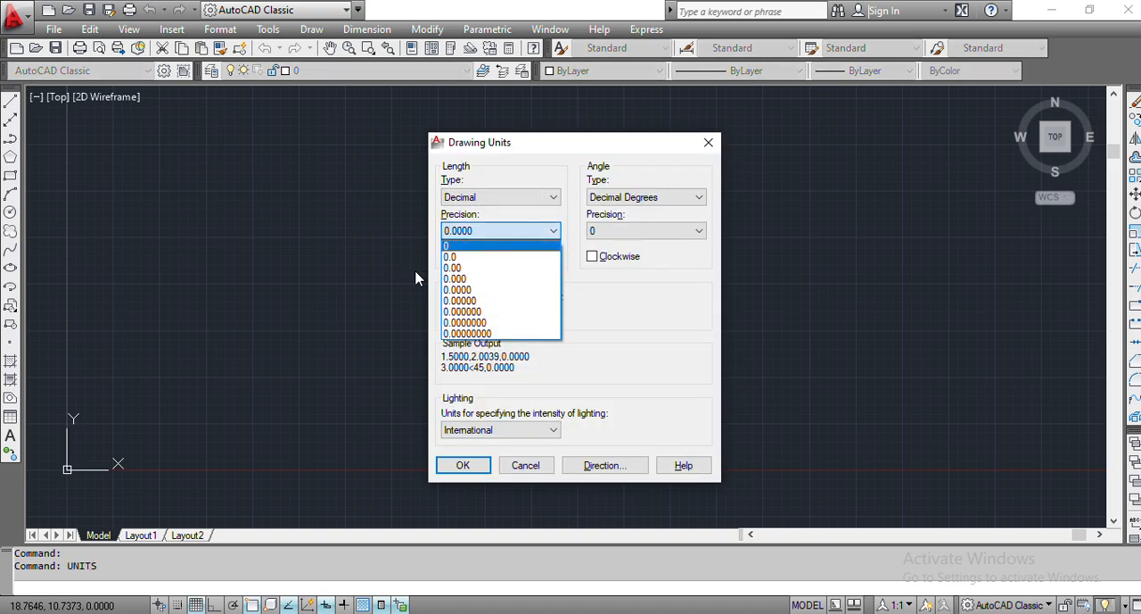
pyautogui.press('Return')
pyautogui.hotkey('alt', 'Down')
pyautogui.press('Down')
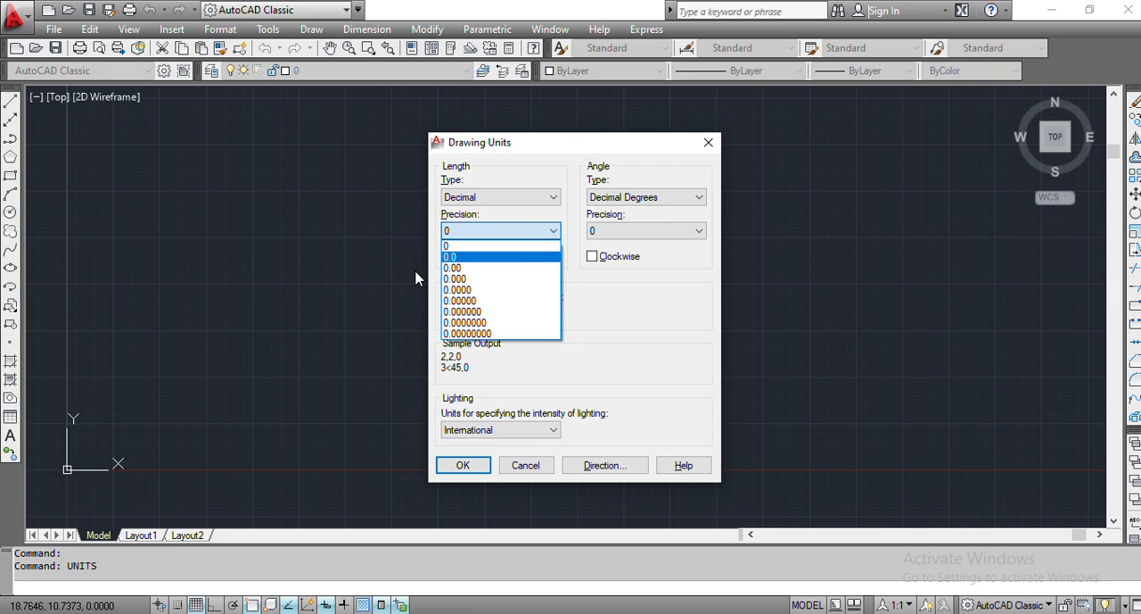
pyautogui.press('Return')
# - Set the insertion scale units to Millimeters and accept the drawing units
pyautogui.press('Tab')
pyautogui.press('Tab')
pyautogui.press('Tab')
pyautogui.press('Tab')
pyautogui.hotkey('alt', 'Down')
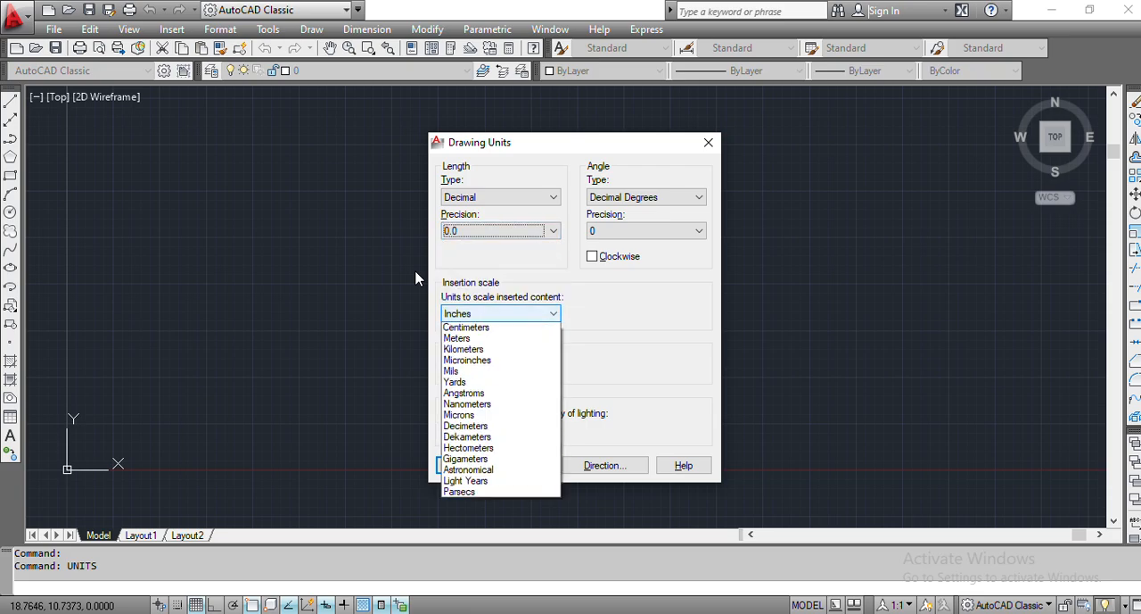
pyautogui.press('Down')
pyautogui.press('Down')
pyautogui.press('Down')
pyautogui.press('Return')
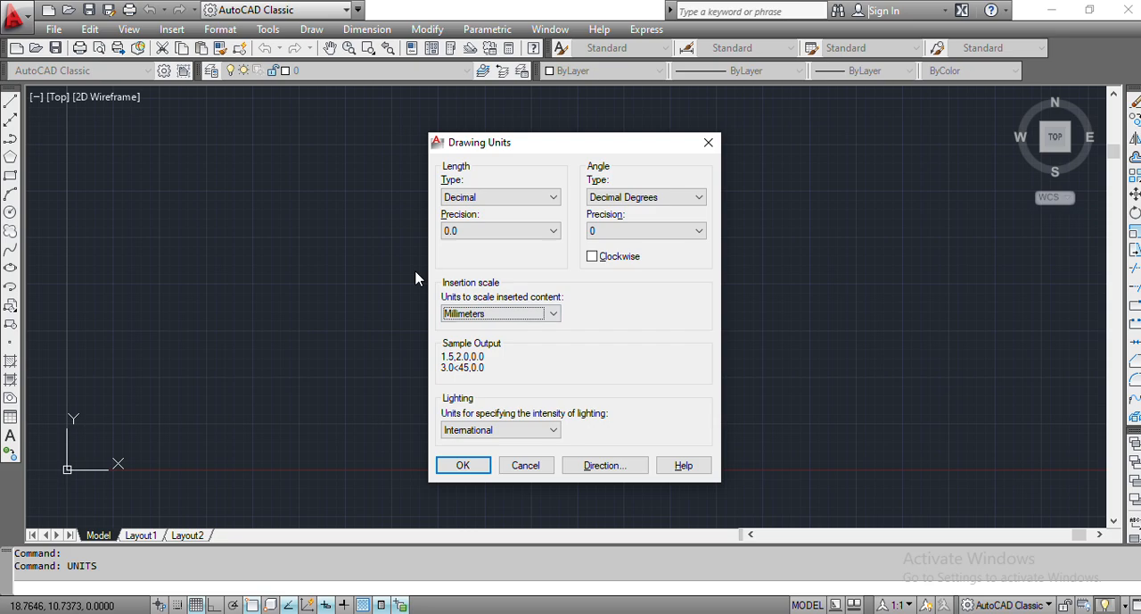
pyautogui.press('Return')
# - Set the model space limits with the lower left corner at 0,0 and the upper right corner at 297,210
pyautogui.write('limits')
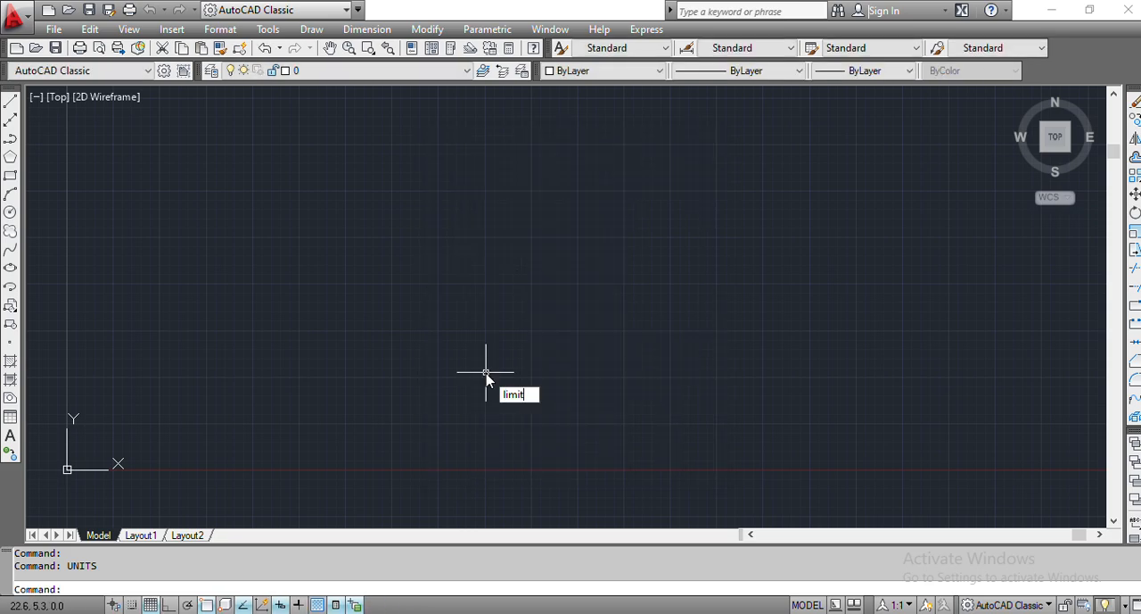
pyautogui.press('Return')
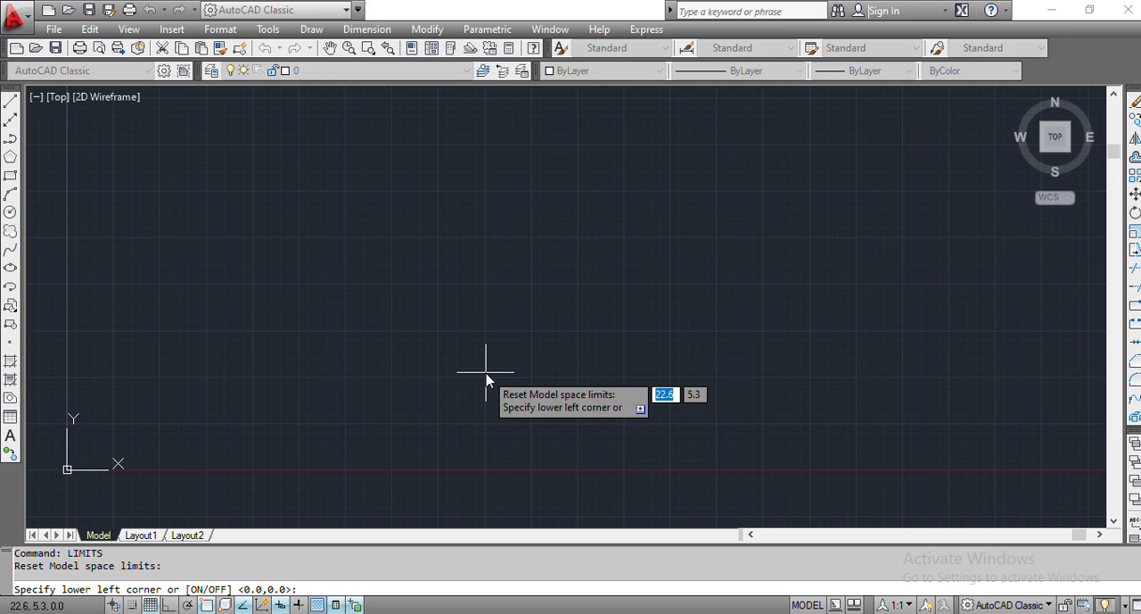
pyautogui.write('0,0')
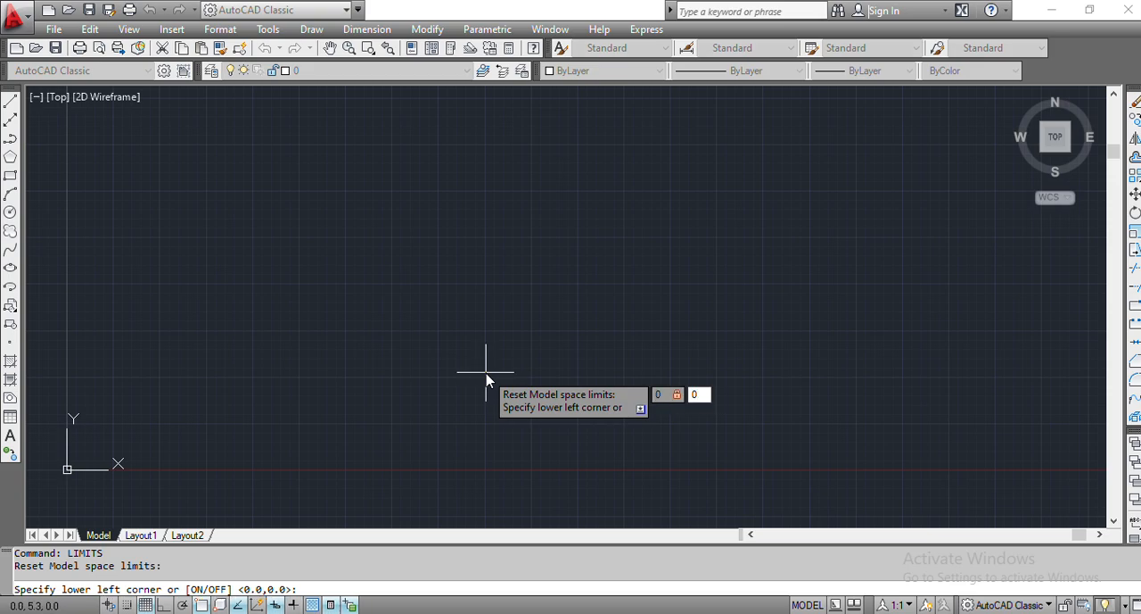
pyautogui.press('Return')
pyautogui.write('297')
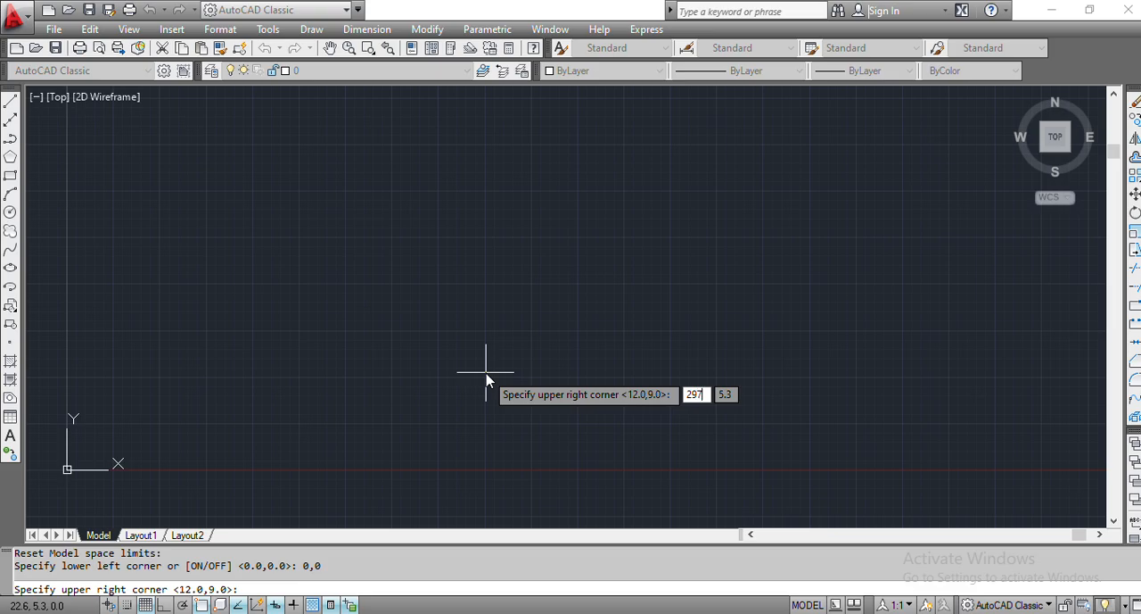
pyautogui.press('Tab')
pyautogui.write('210')
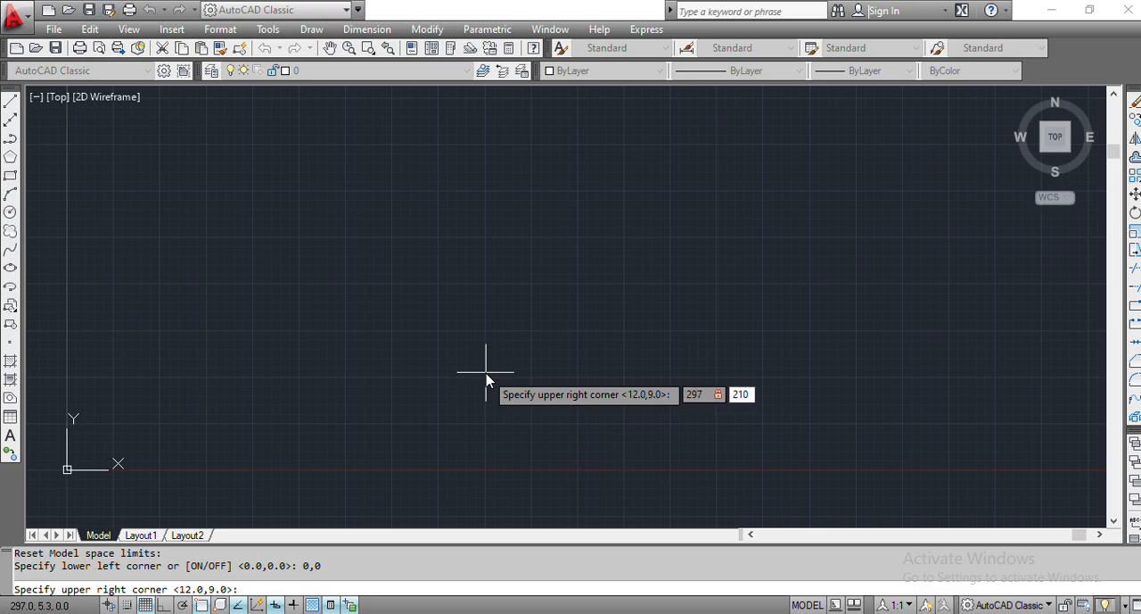
pyautogui.press('Return')
# - Zoom to the whole drawing limits with the All option and frame the area around the origin
pyautogui.write('ZOOM')
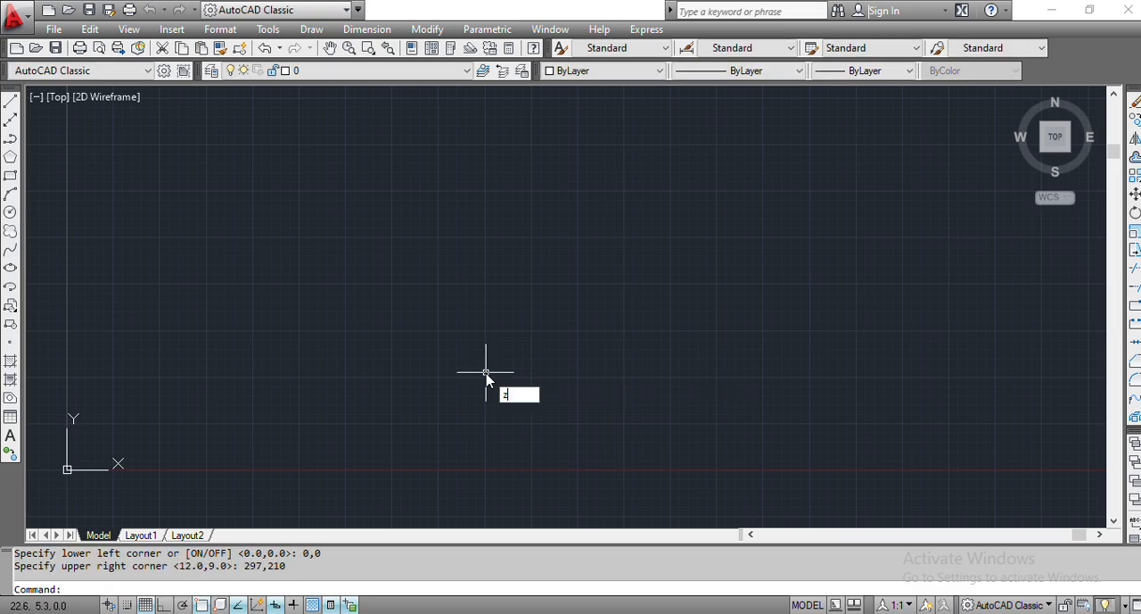
pyautogui.press('Return')
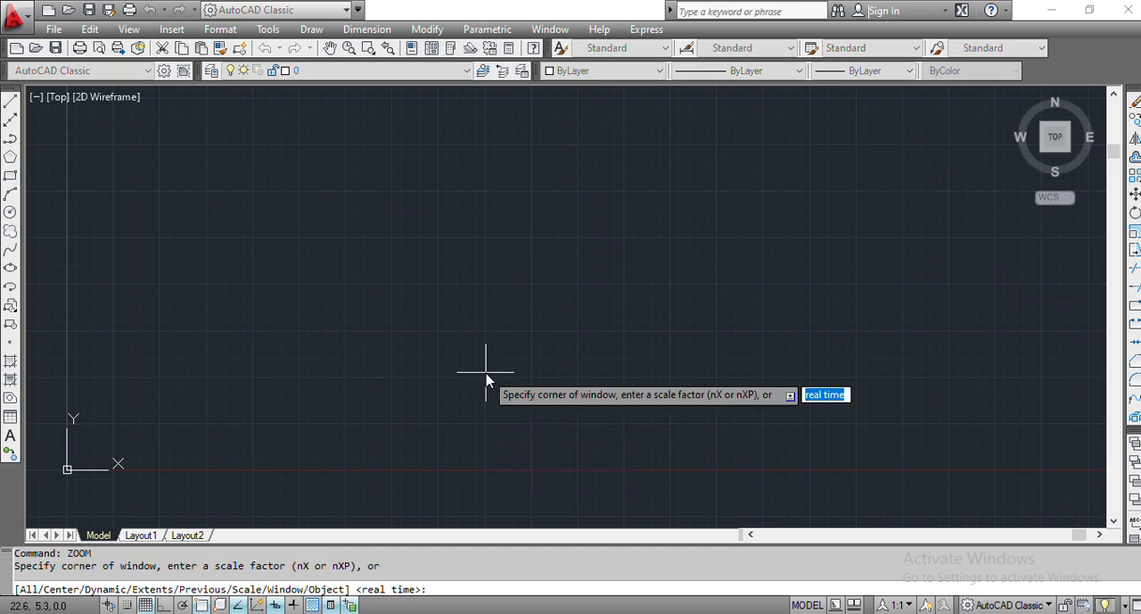
pyautogui.write('all')
pyautogui.press('Return')
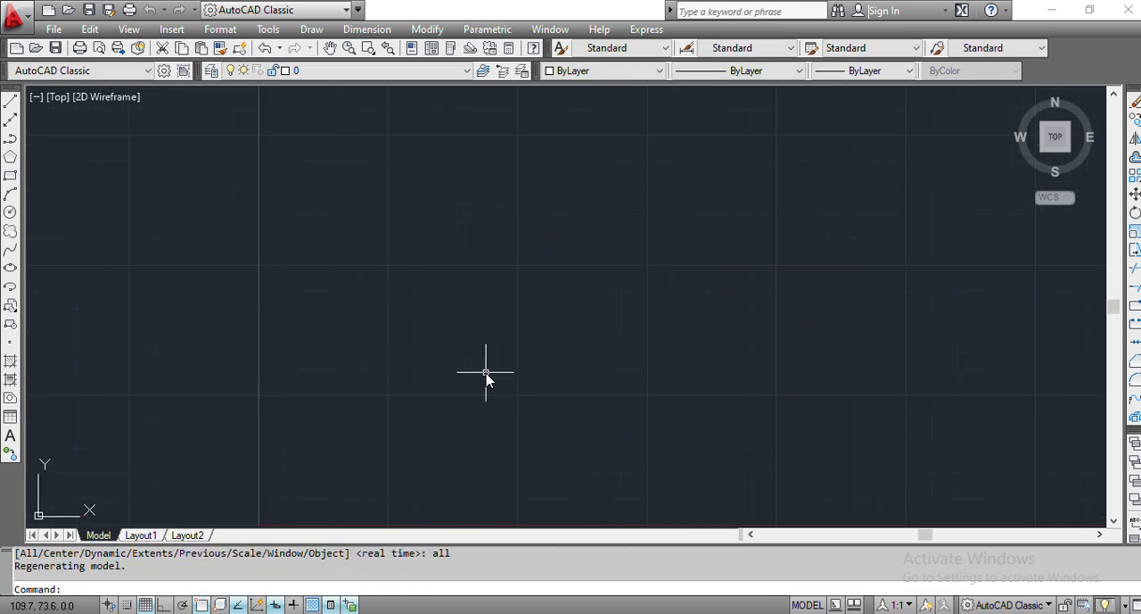
pyautogui.scroll(-5, 486, 379)
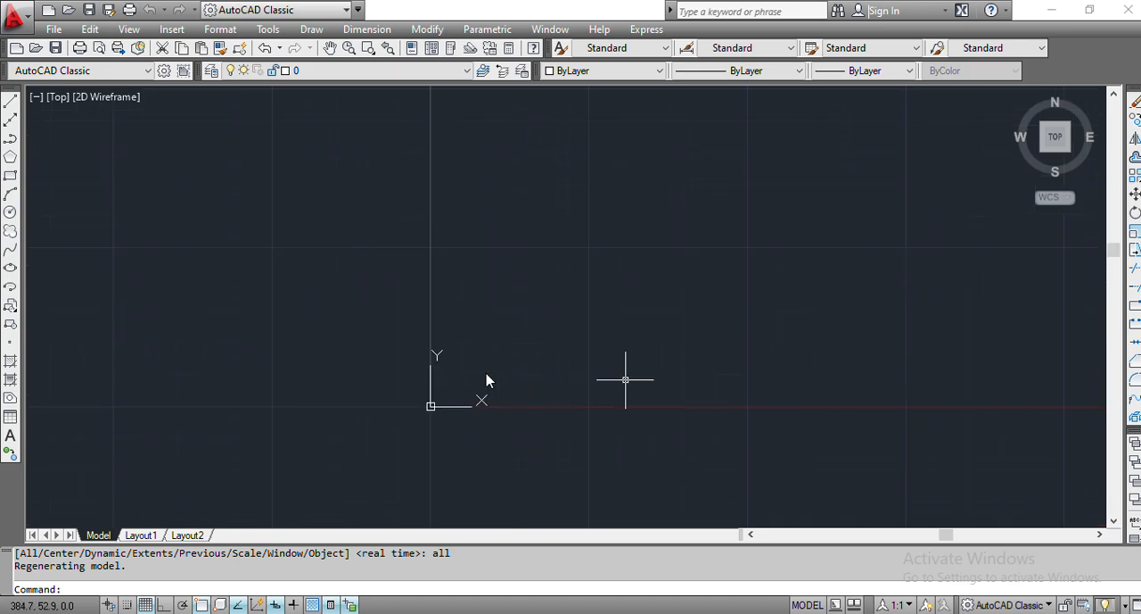
pyautogui.scroll(3, 624, 377)
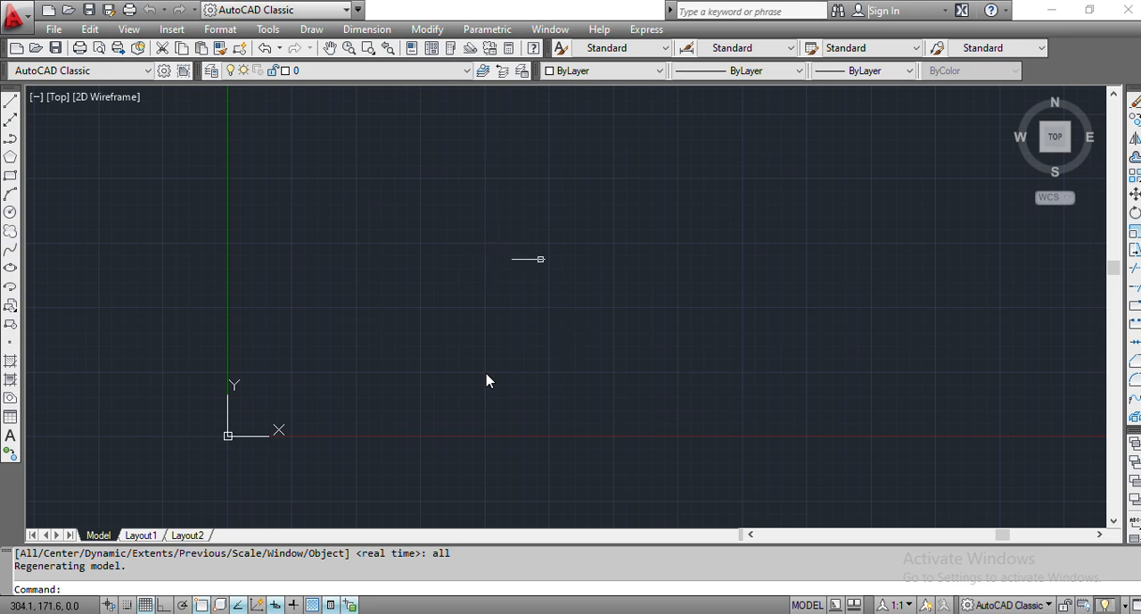
pyautogui.scroll(2, 553, 262)
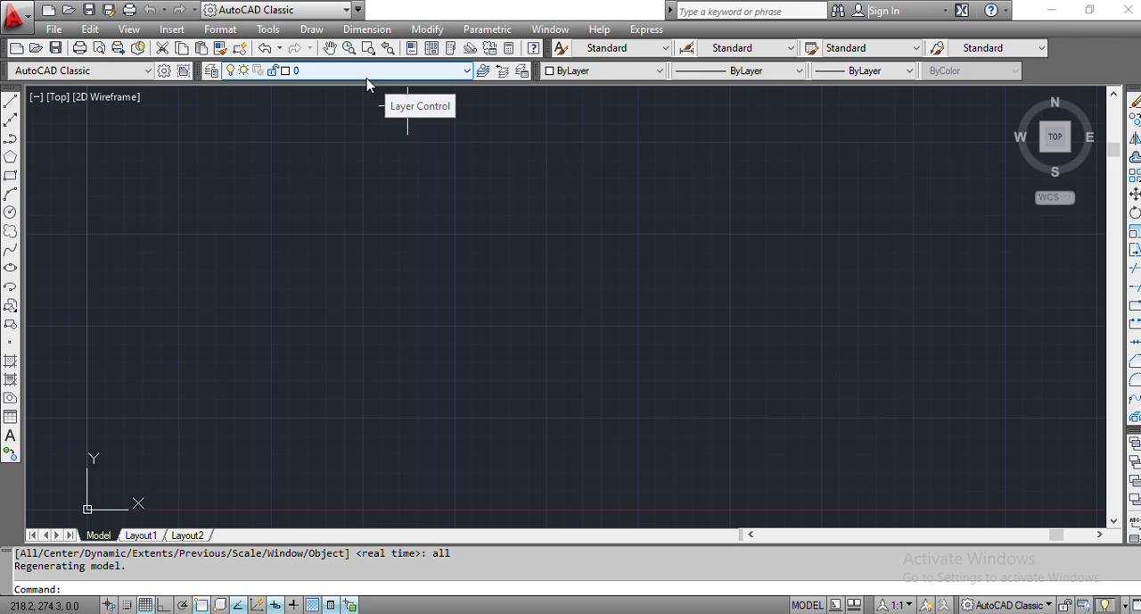
# - Draw a vertical line 109.4 mm downward from a free point above the origin with Ortho on, checking the height in tiktok.pdf
pyautogui.click(11, 102)
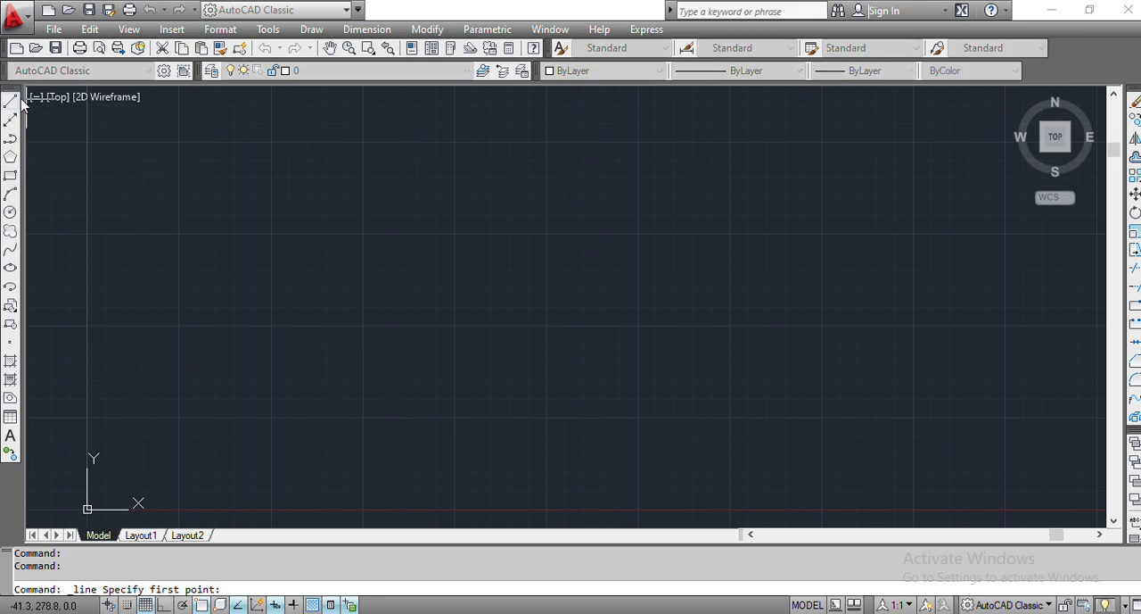
pyautogui.click(13, 102)
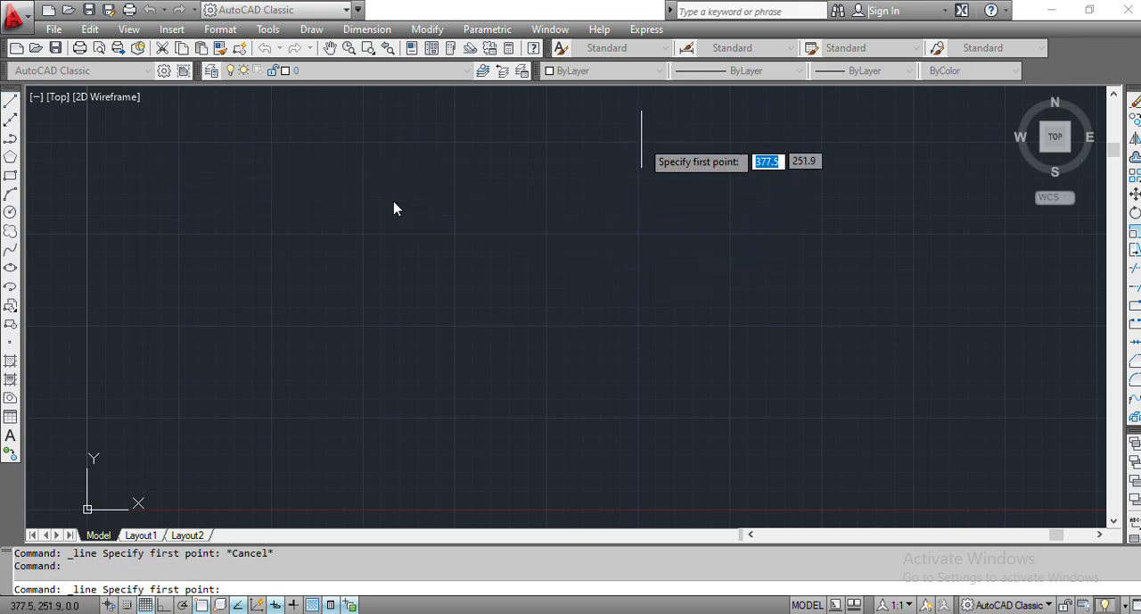
pyautogui.click(638, 140)
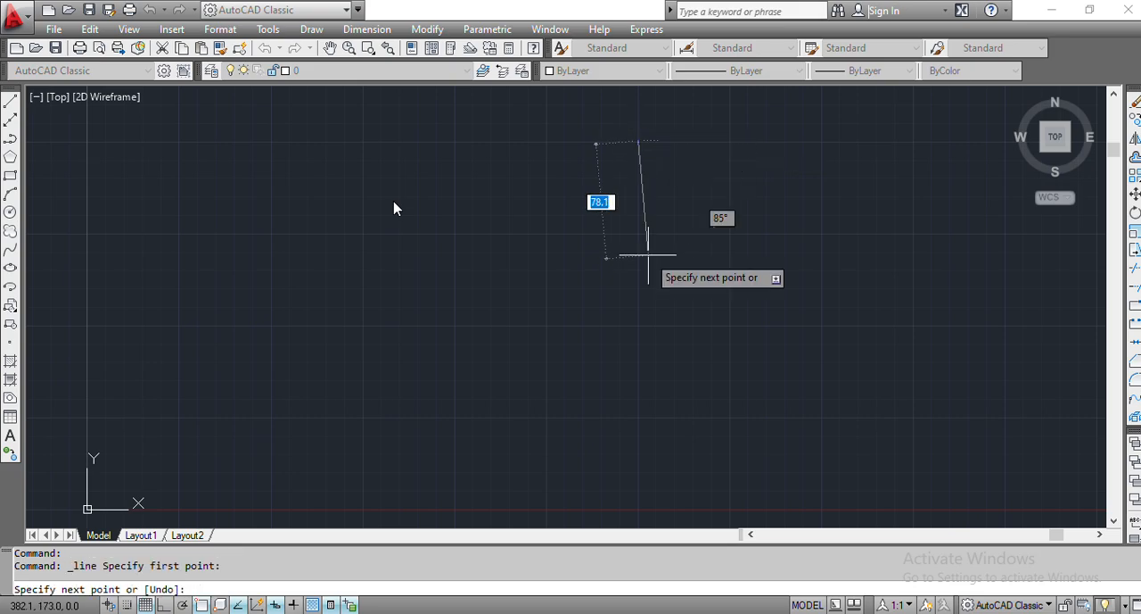
pyautogui.press('F8')
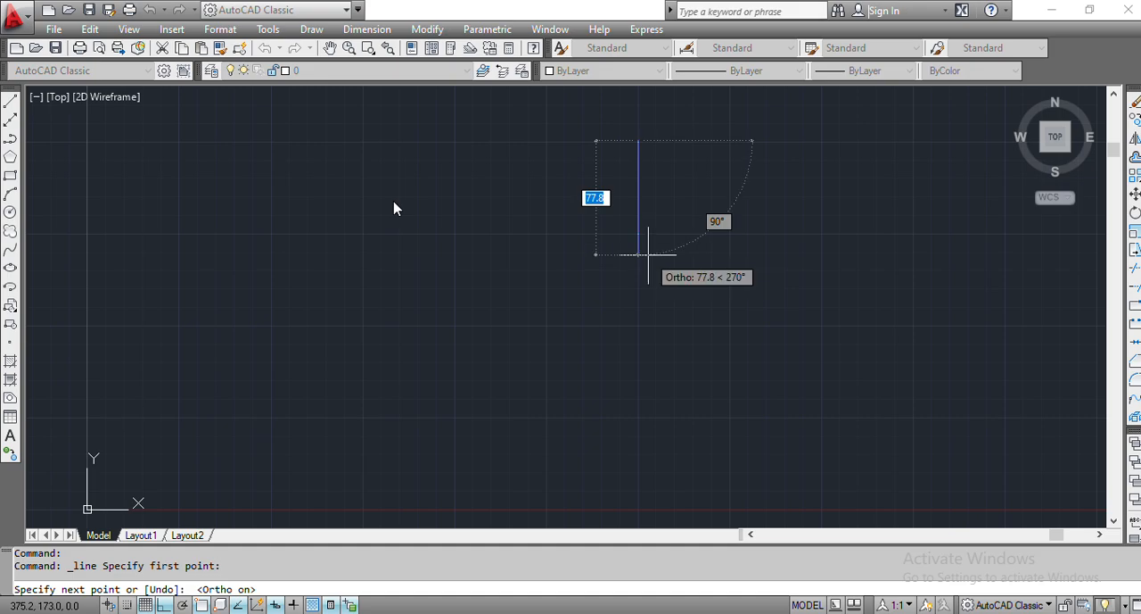
pyautogui.write('98')
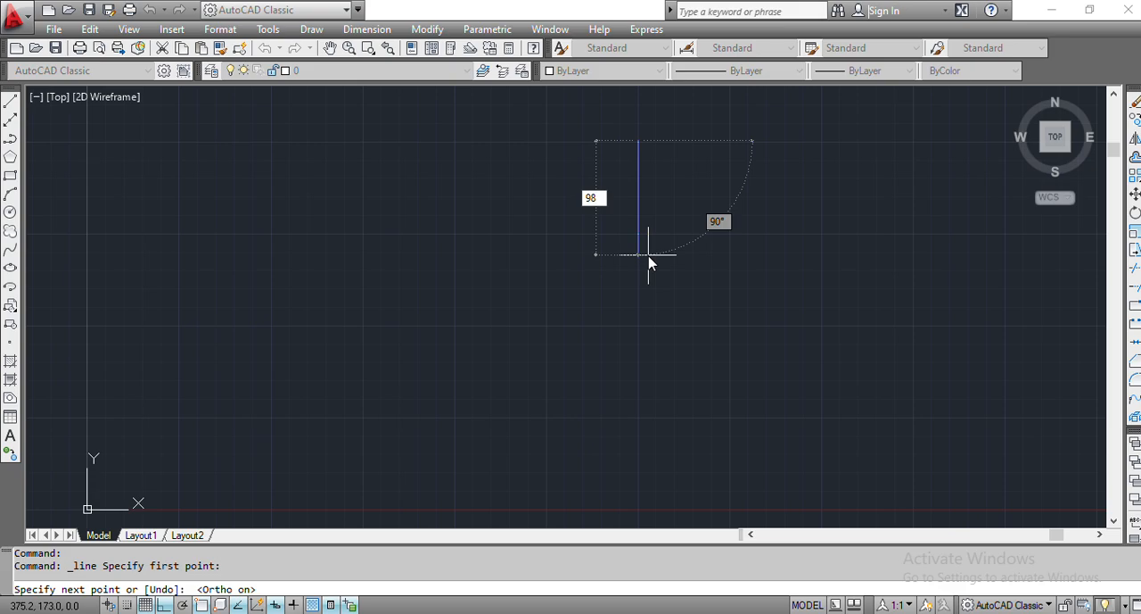
pyautogui.hotkey('alt', 'Tab')
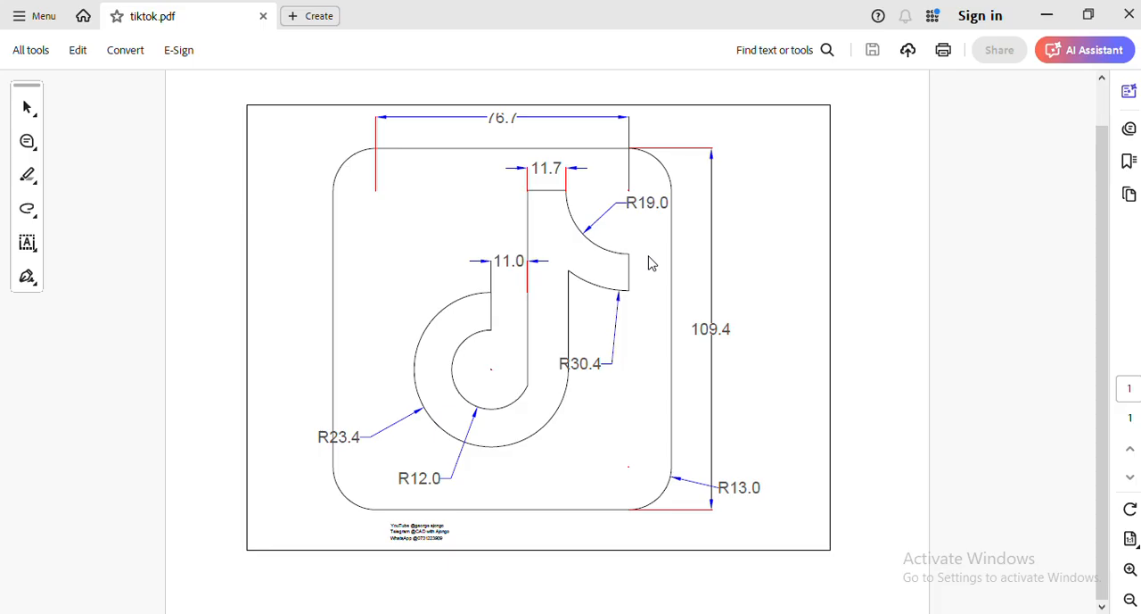
pyautogui.hotkey('alt', 'Tab')
pyautogui.write('1')
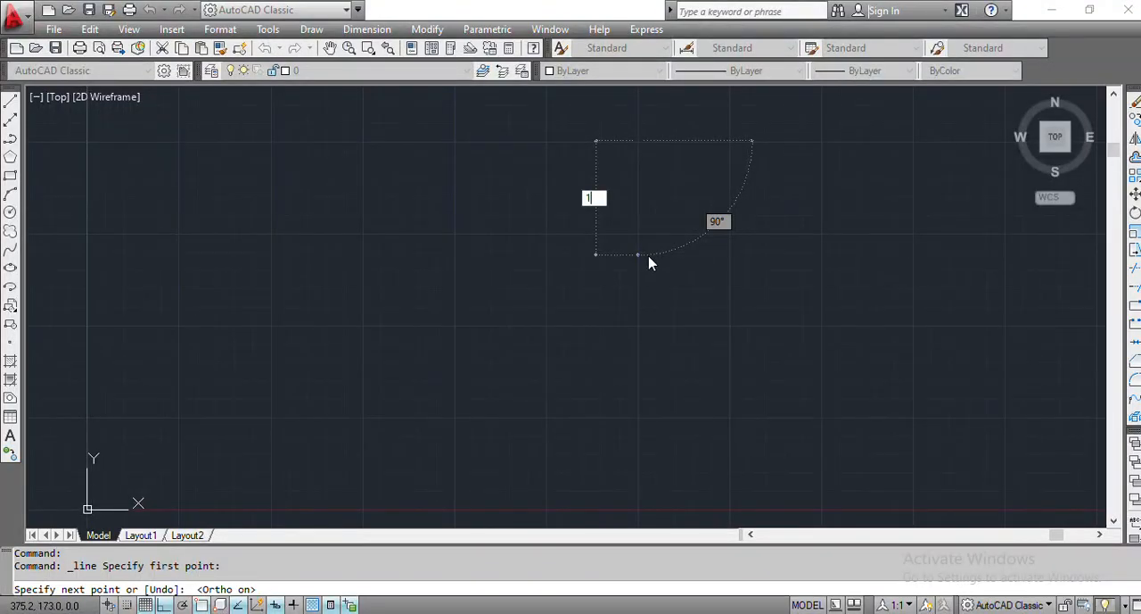
pyautogui.write('09.4')
pyautogui.press('Return')
# - Draw the frame's bottom edge leftward from the vertical line's lower end as three consecutive segments of 13, 76.7 and 13 mm
pyautogui.write('13')
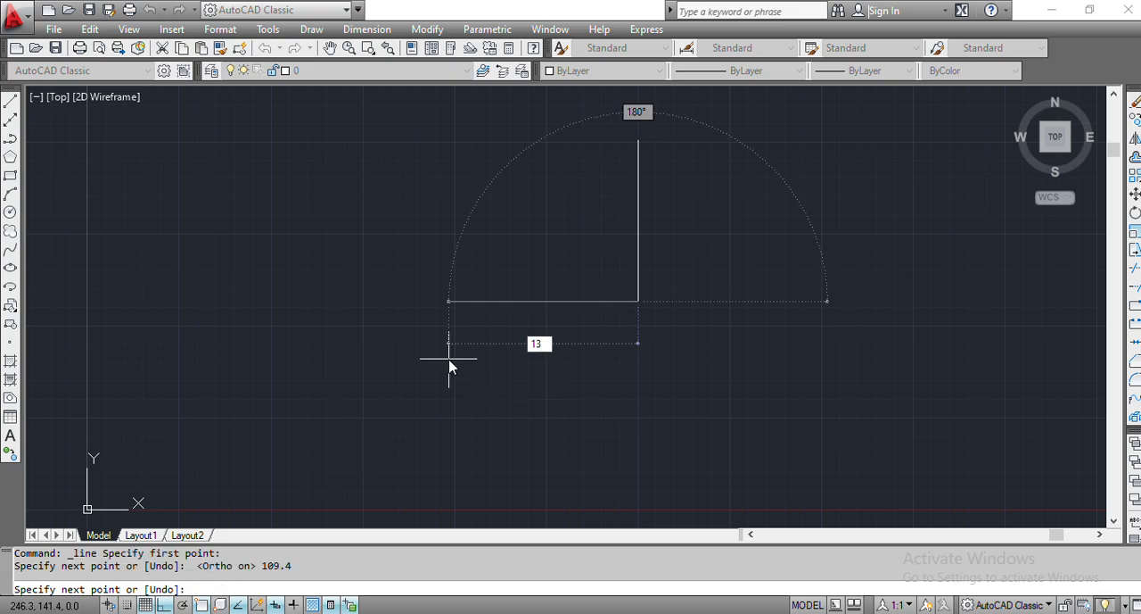
pyautogui.press('Return')
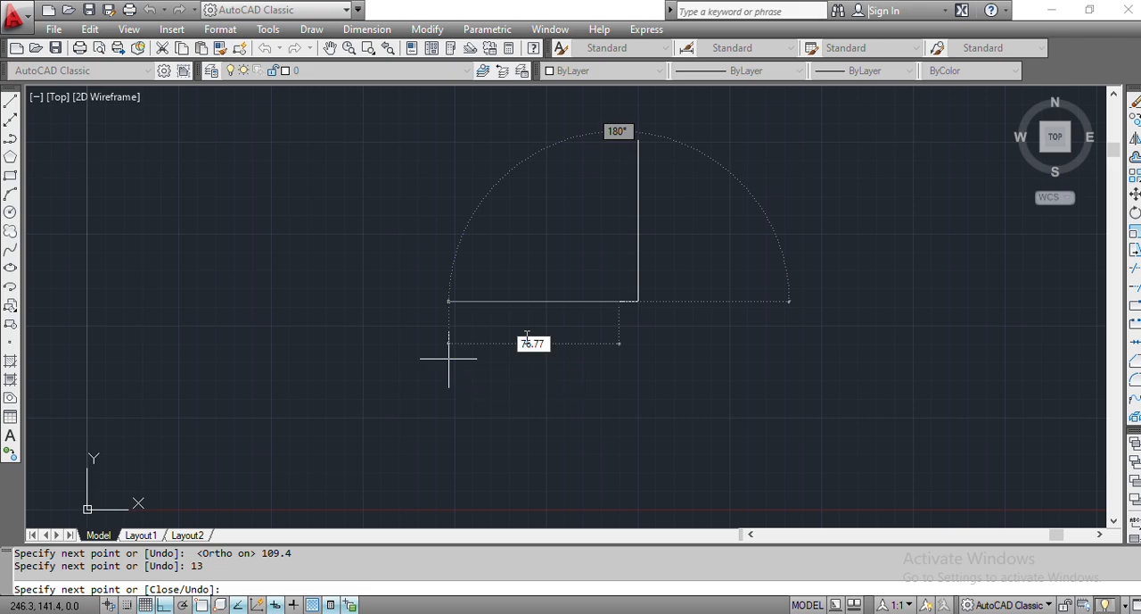
pyautogui.press('BackSpace')
pyautogui.press('Return')
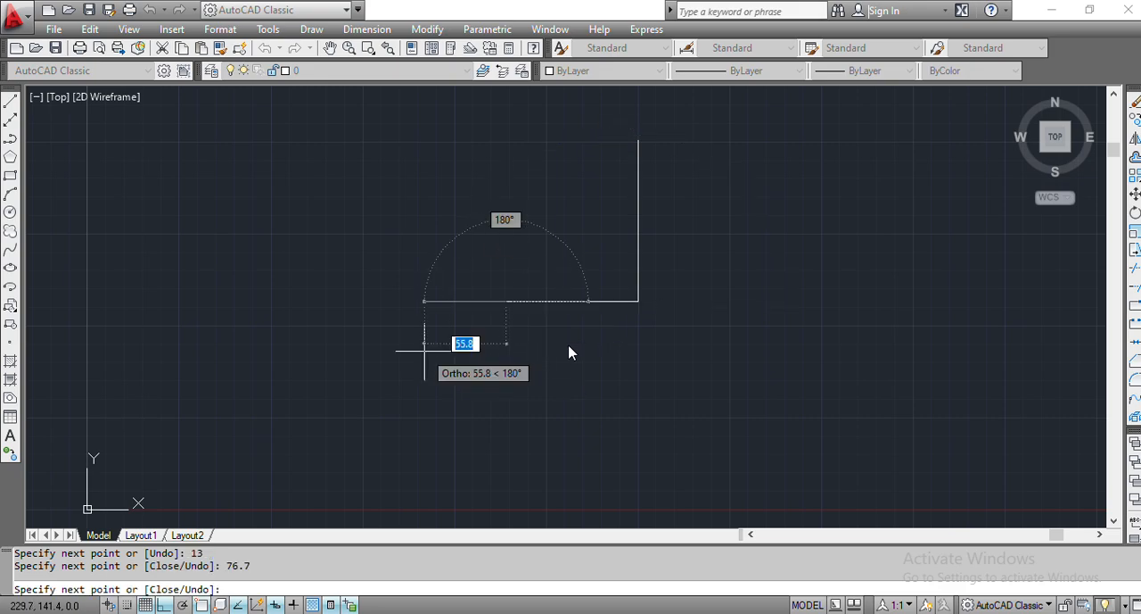
pyautogui.write('13')
pyautogui.press('Return')
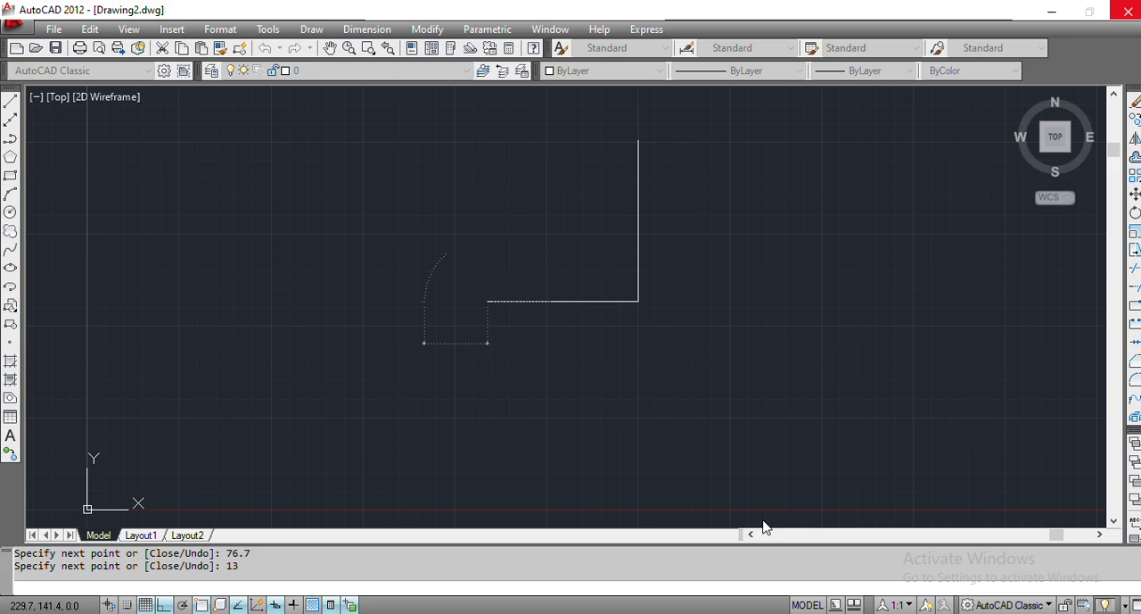
pyautogui.press('Return')
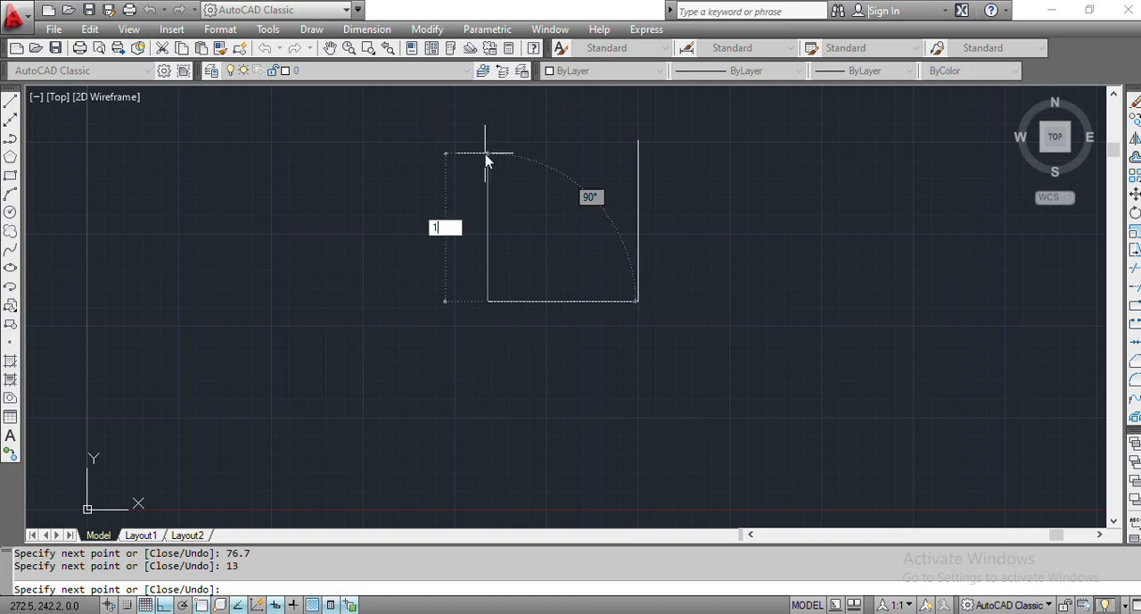
# - Continue the line 109.4 mm straight up to form the frame's left edge
pyautogui.write('109.4')
pyautogui.press('Return')
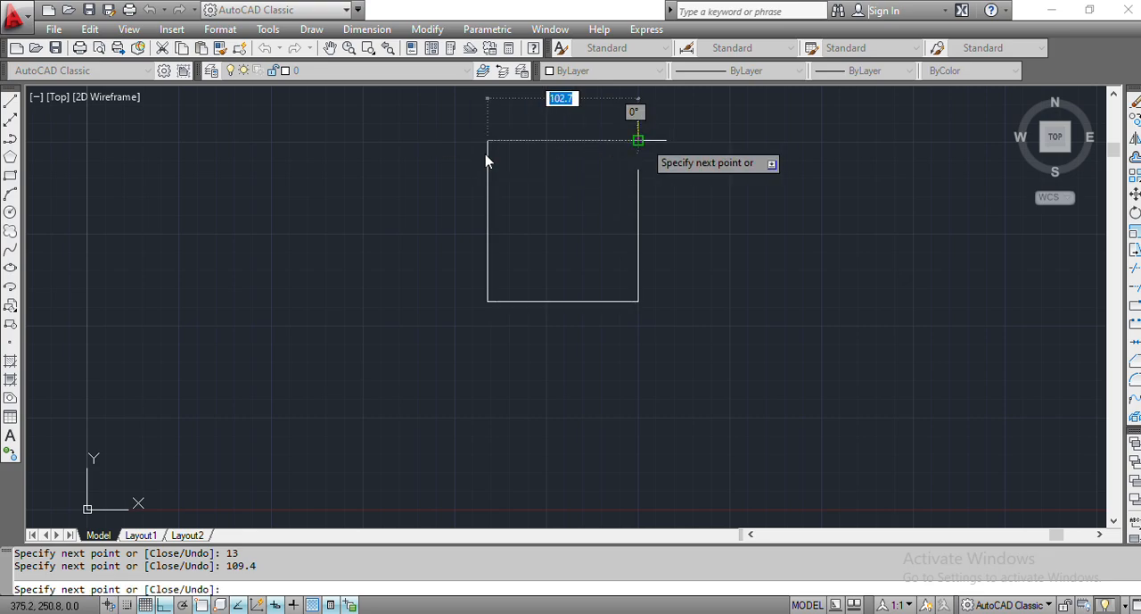
# - Close the frame with a top edge drawn rightward in segments of 13, 76.7 and 13 mm, and end the line
pyautogui.write('13')
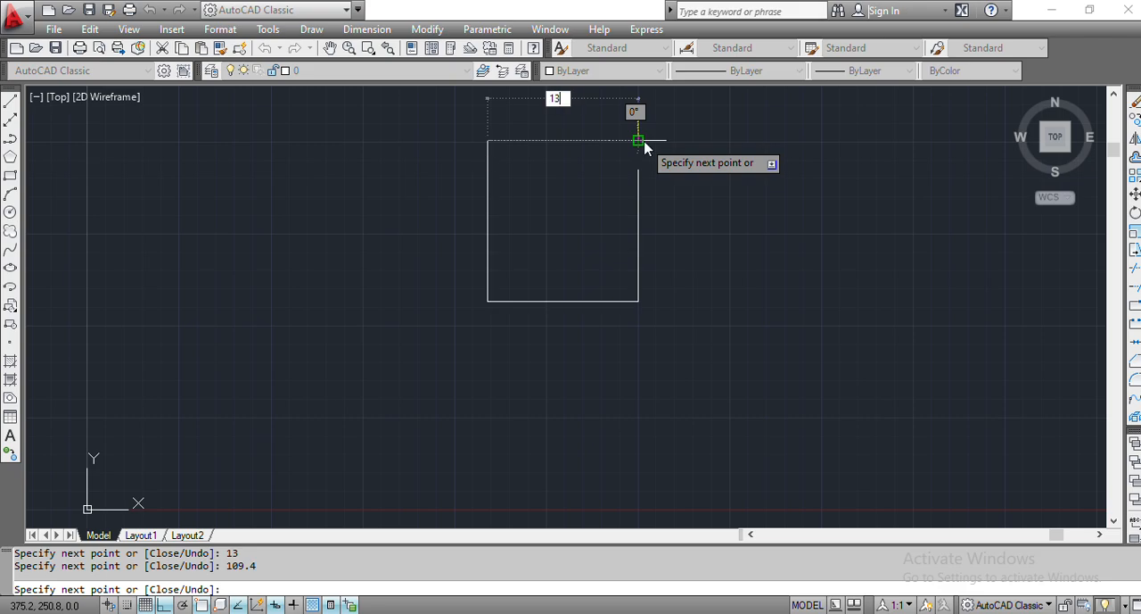
pyautogui.press('Return')
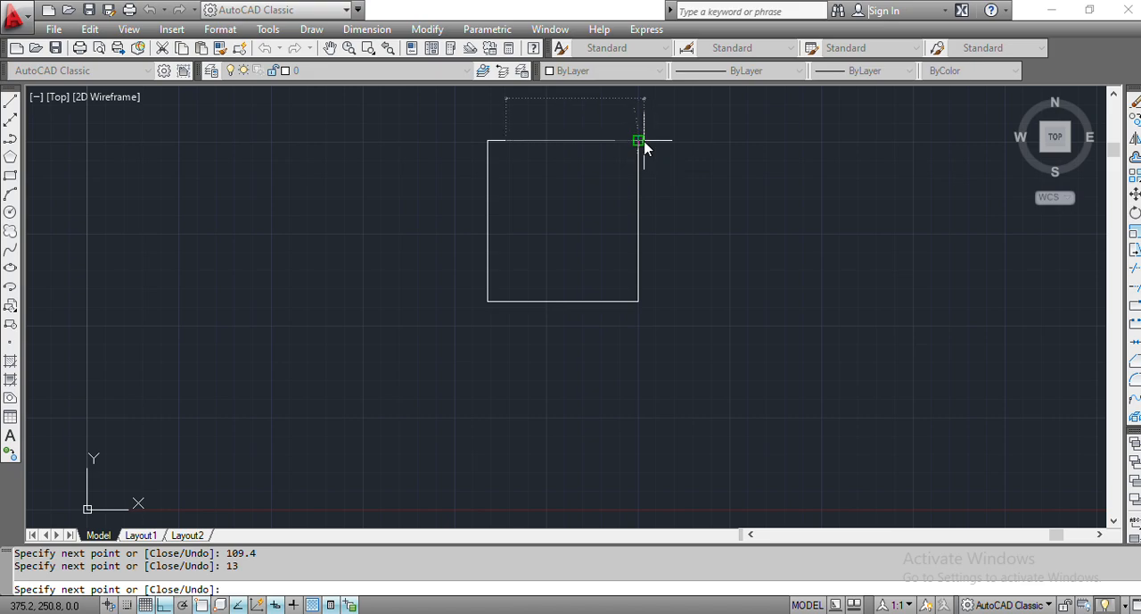
pyautogui.write('7')
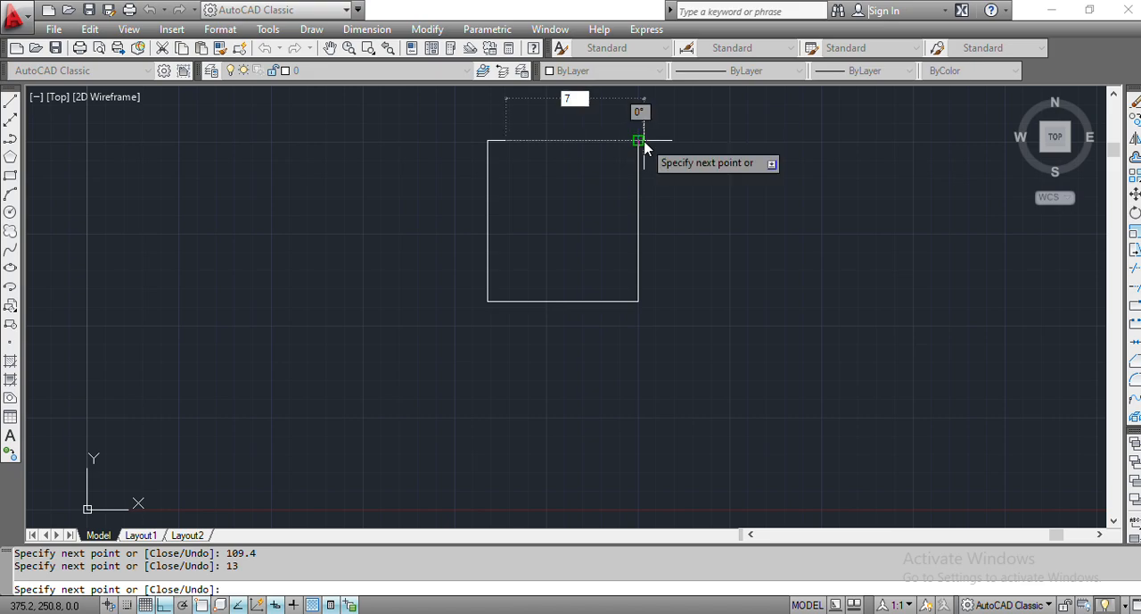
pyautogui.write('6.7')
pyautogui.press('Return')
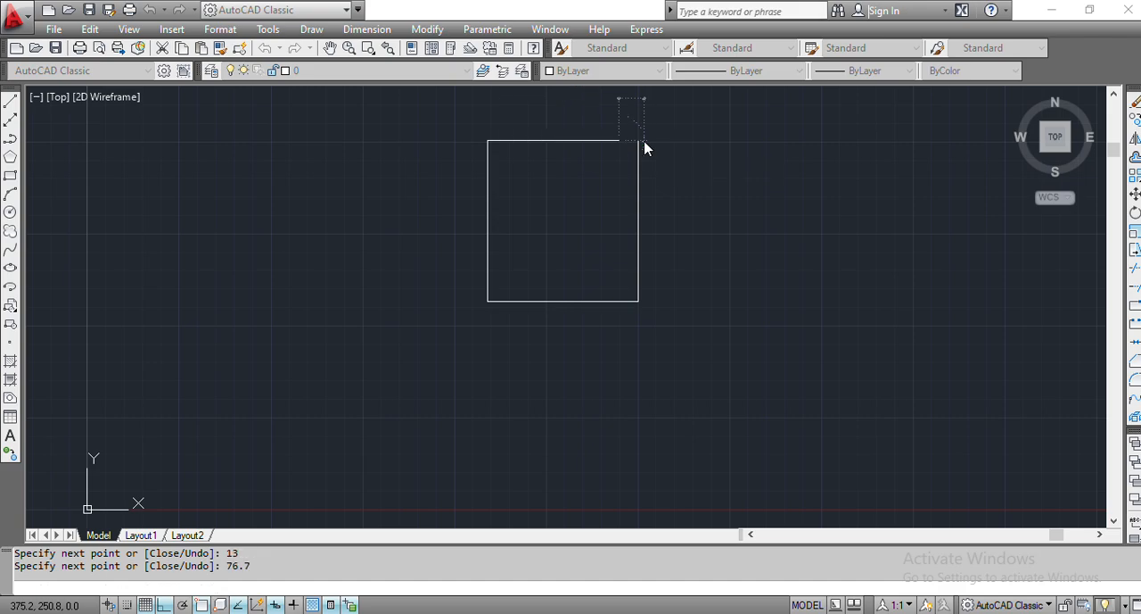
pyautogui.write('13')
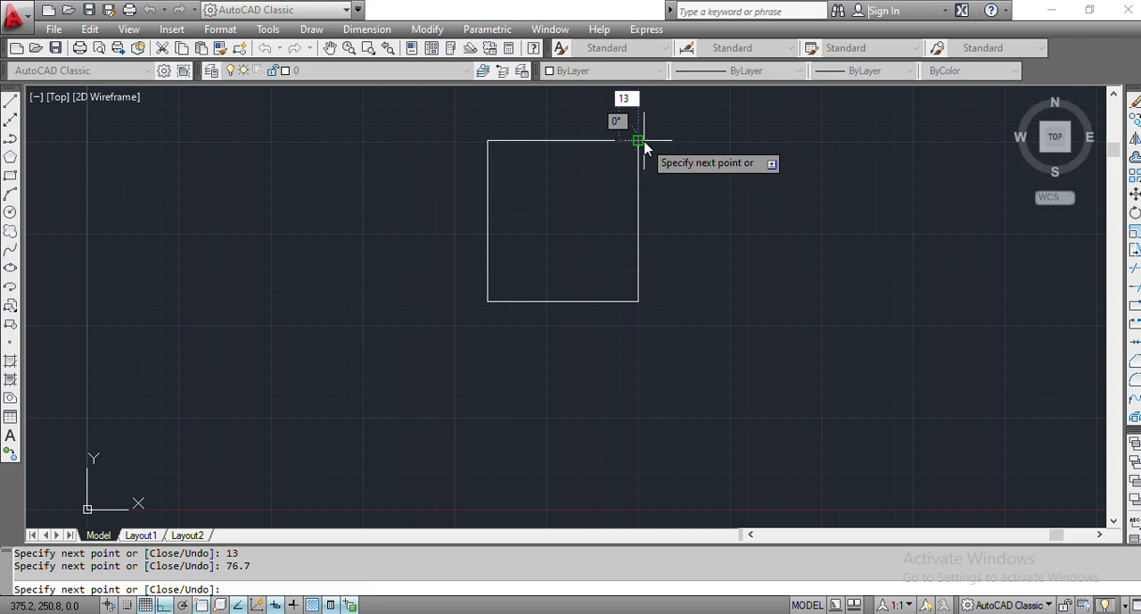
pyautogui.press('Return')
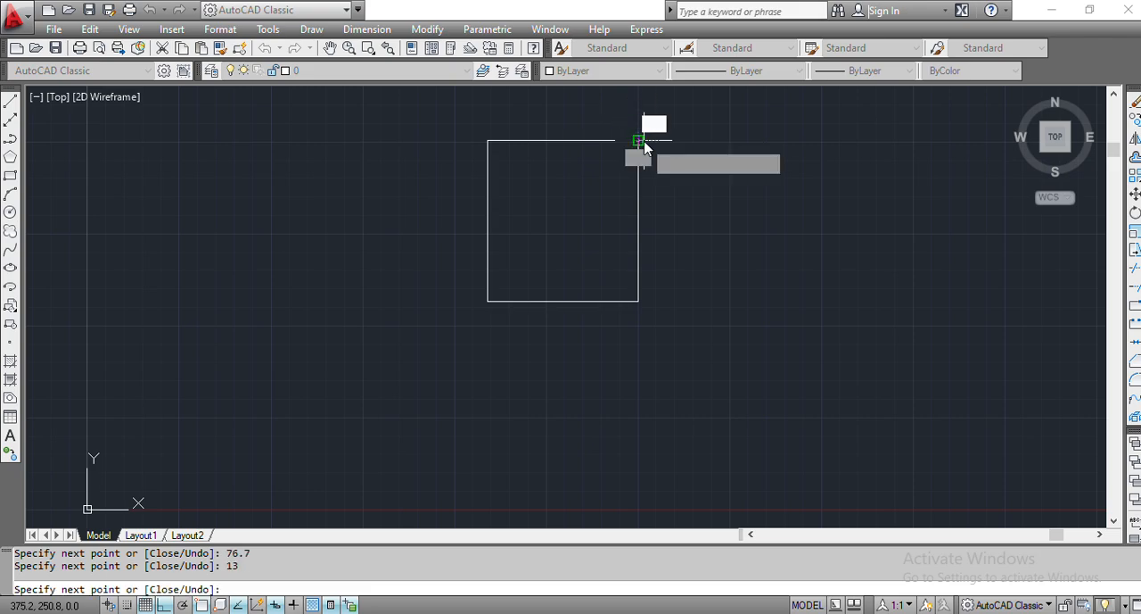
pyautogui.press('Escape')
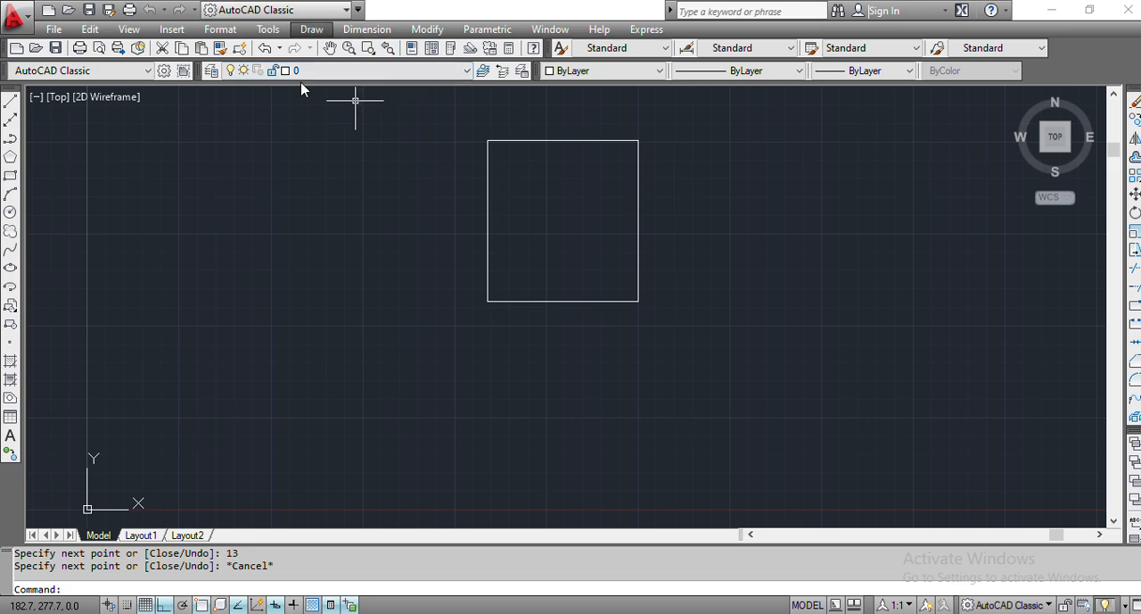
pyautogui.click(312, 30)
pyautogui.click(596, 137)
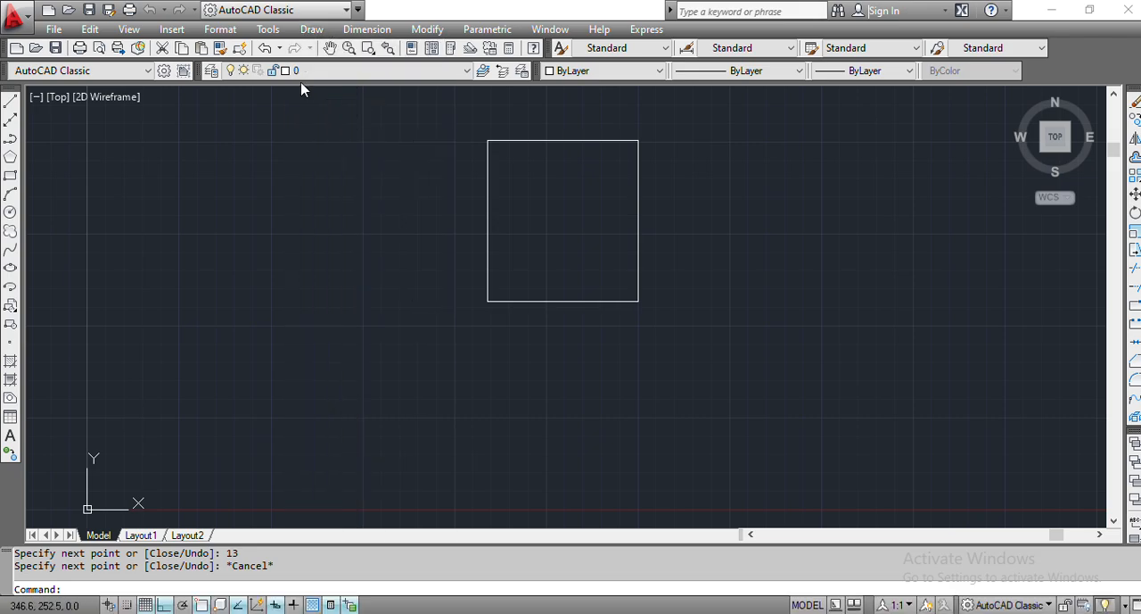
pyautogui.press('Escape')
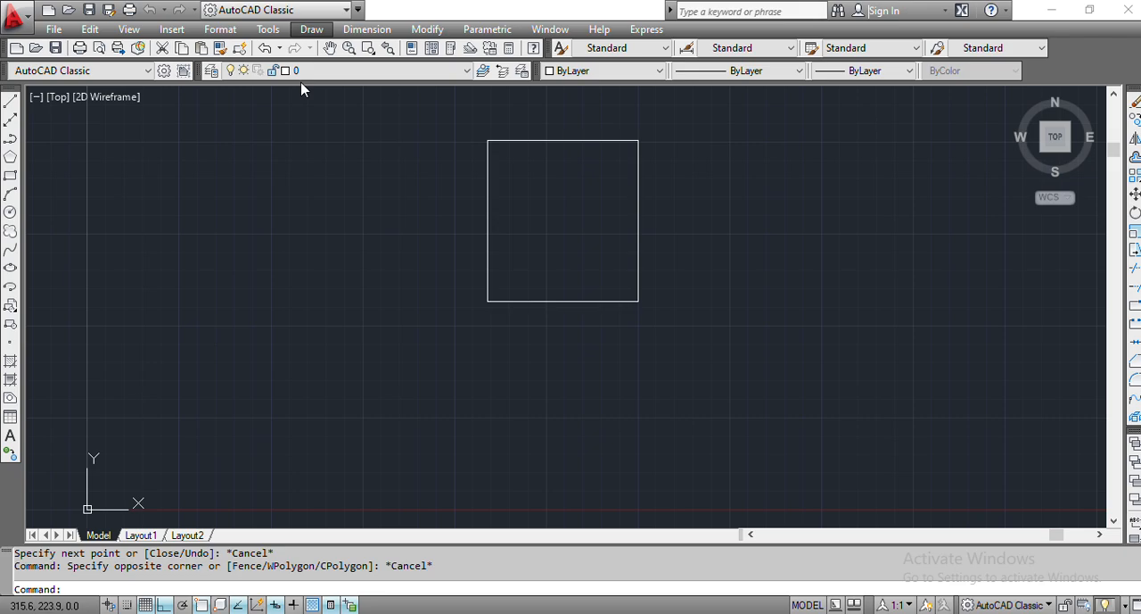
pyautogui.click(482, 280)
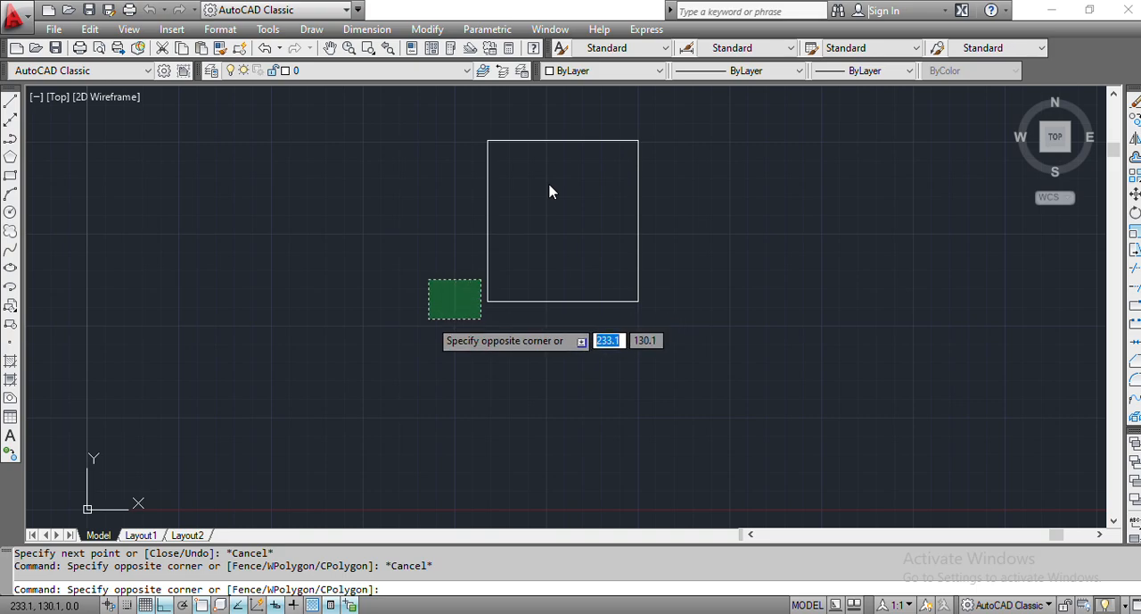
pyautogui.press('Escape')
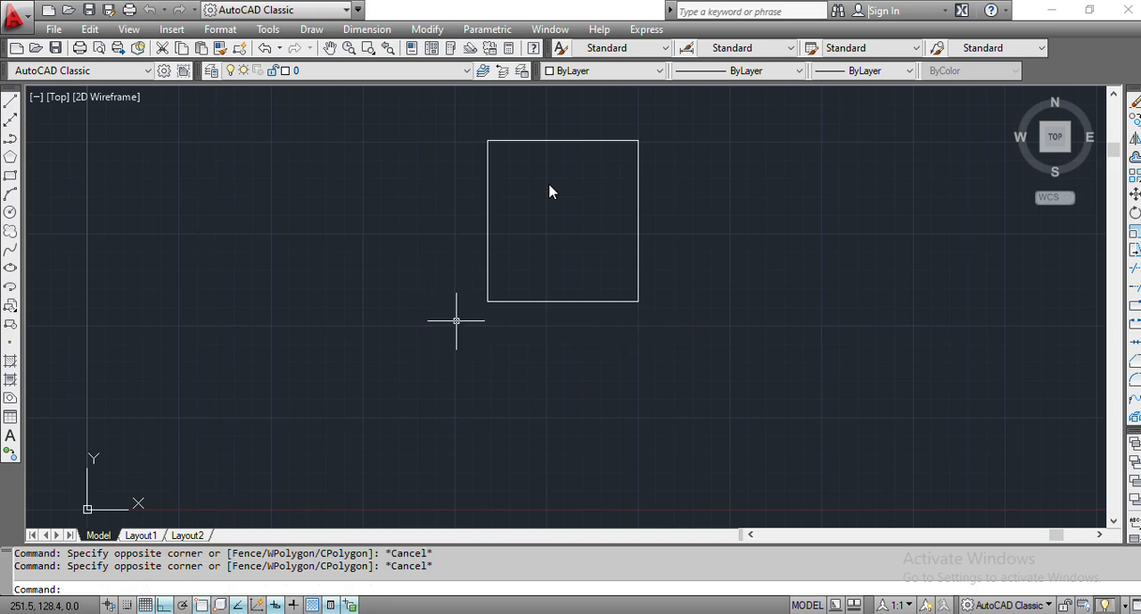
# - Fillet the frame's lower-left corner with a radius of 13 mm
pyautogui.write('FILL')
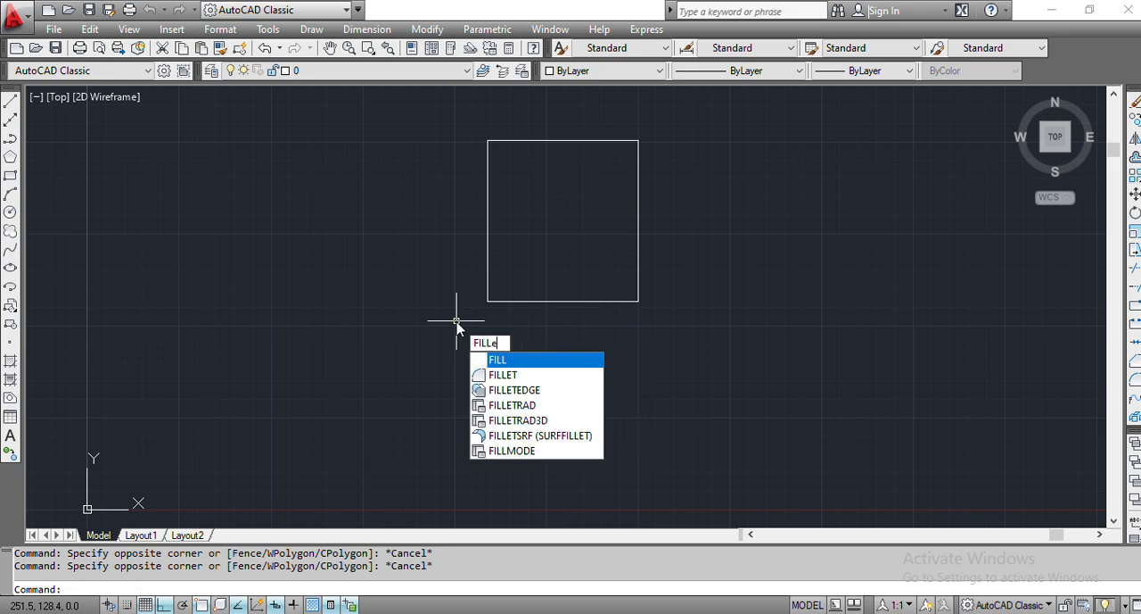
pyautogui.write('E')
pyautogui.press('Return')
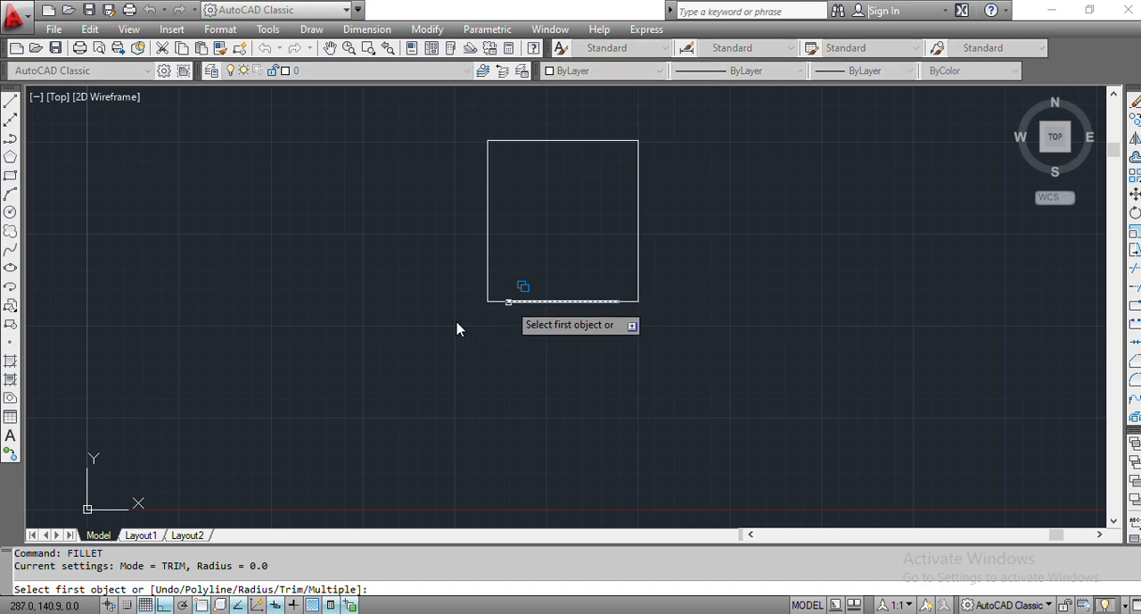
pyautogui.write('r')
pyautogui.press('Return')
pyautogui.write('13')
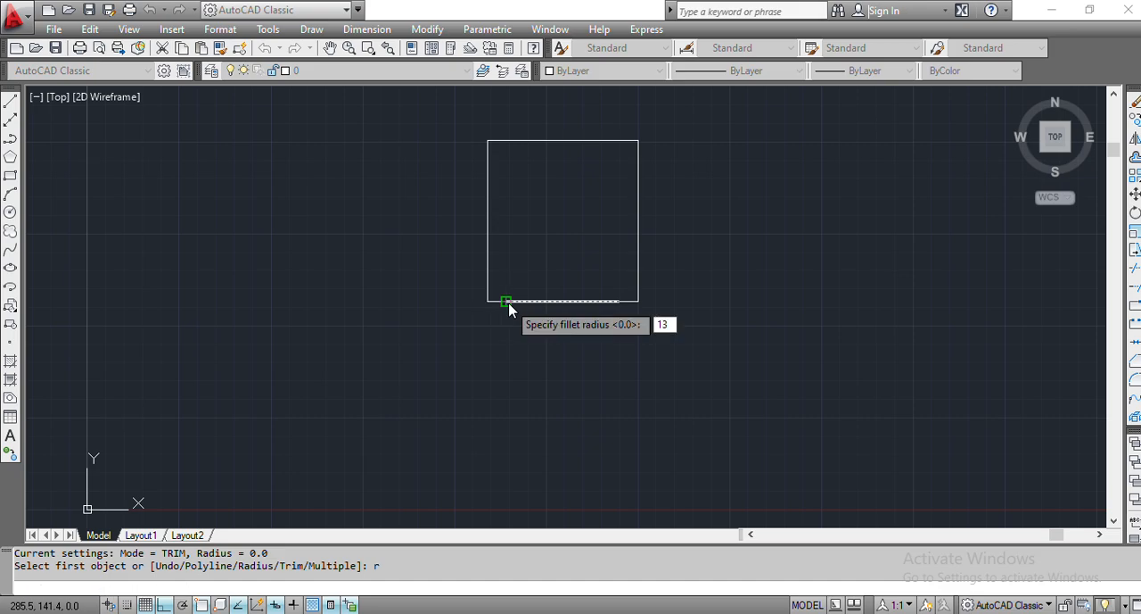
pyautogui.press('Return')
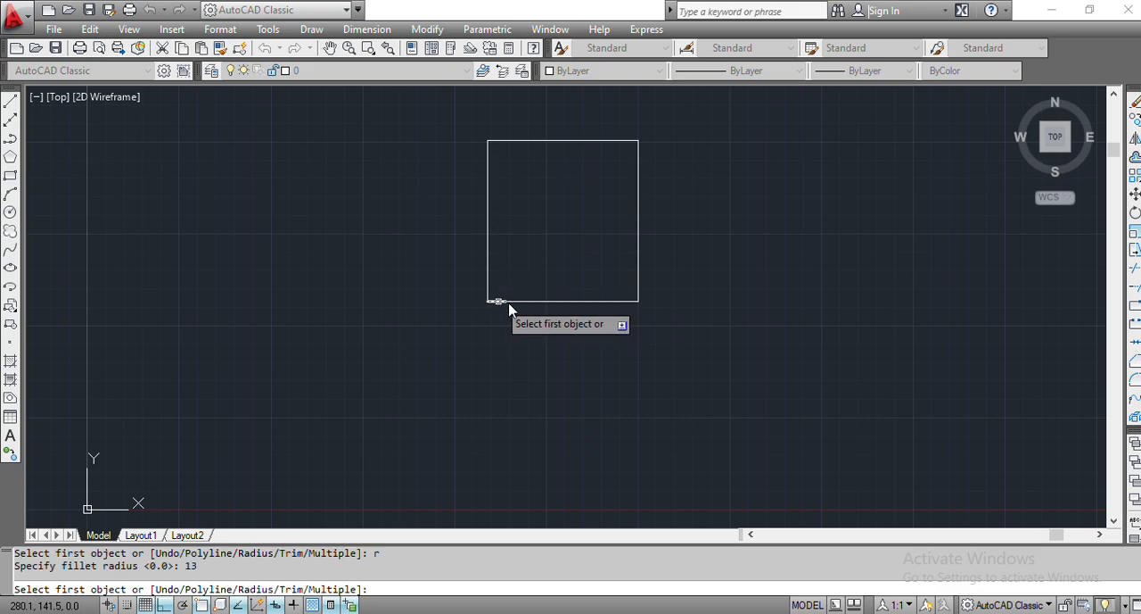
pyautogui.click(498, 302)
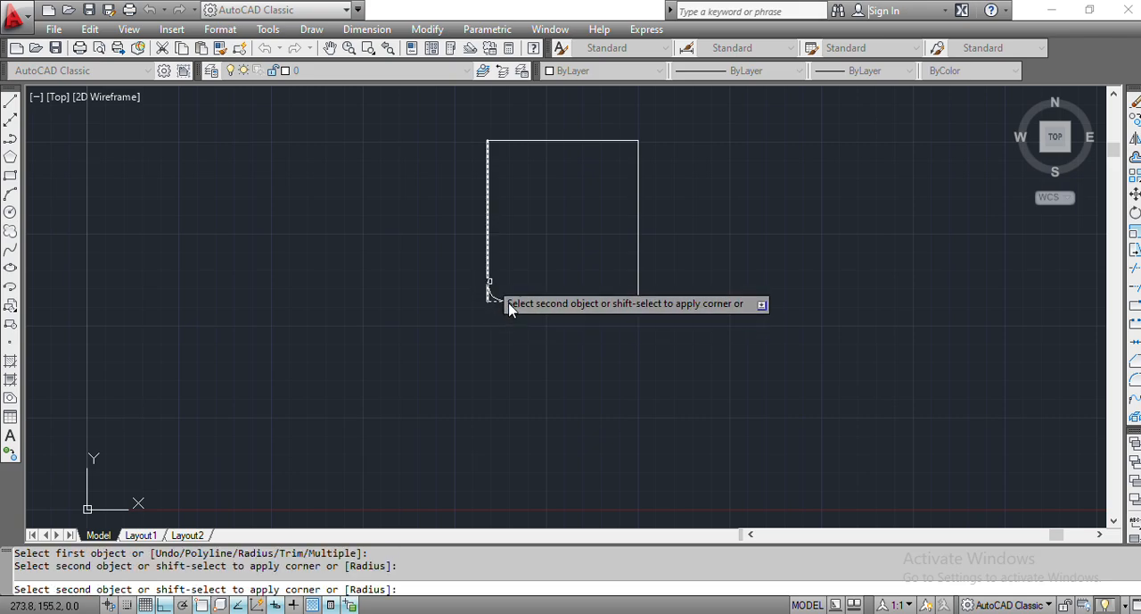
pyautogui.click(509, 308)
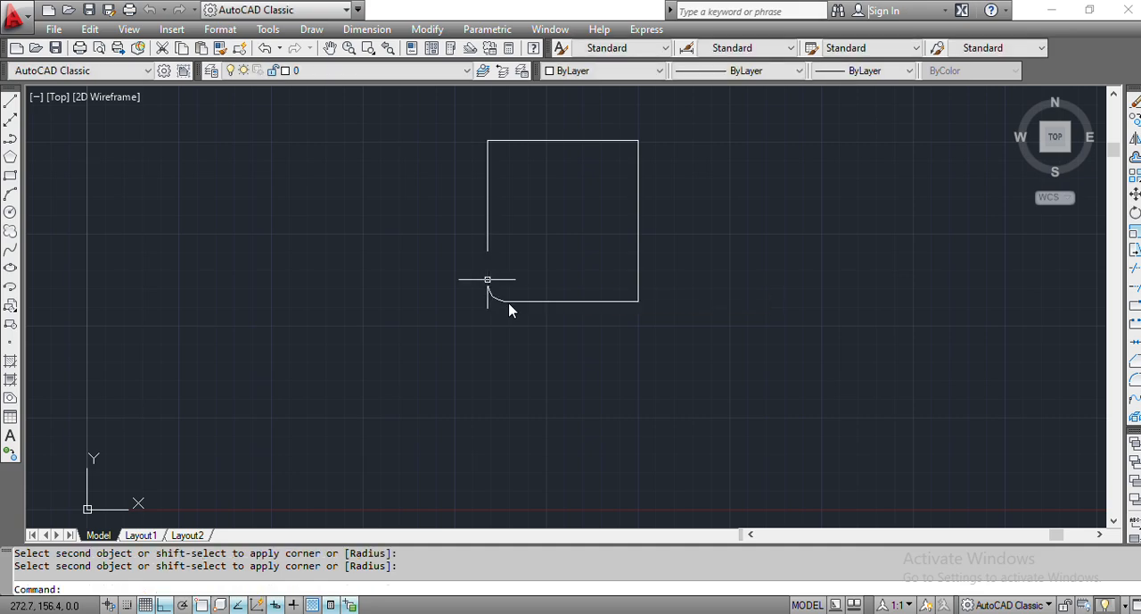
# - Fillet the frame's upper-left corner with a radius of 13 mm between the top and left edges
pyautogui.press('Return')
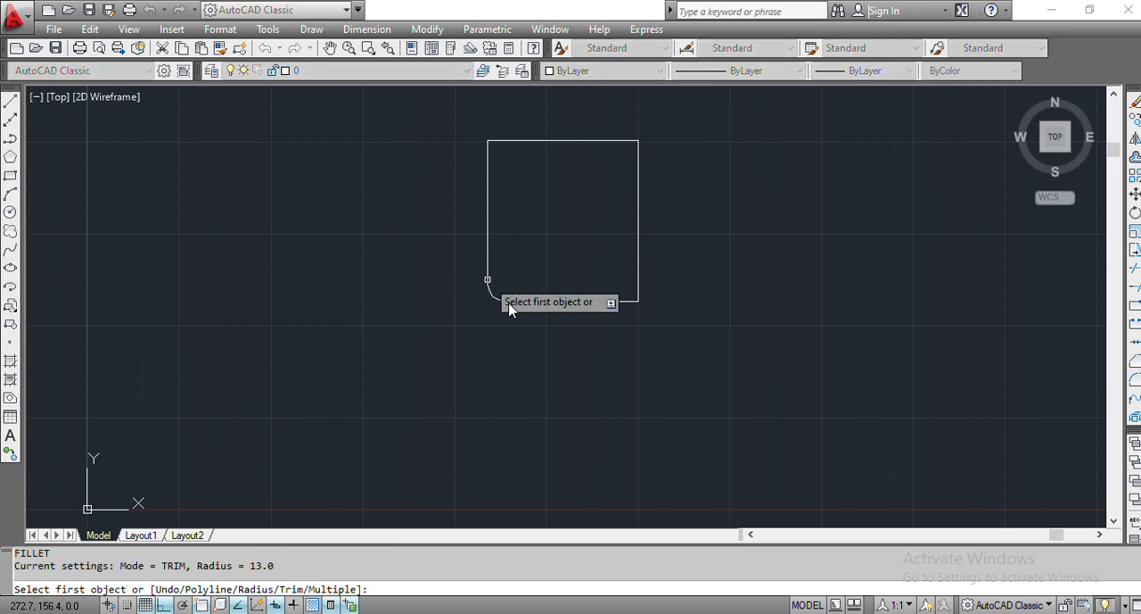
pyautogui.write('r')
pyautogui.press('Return')
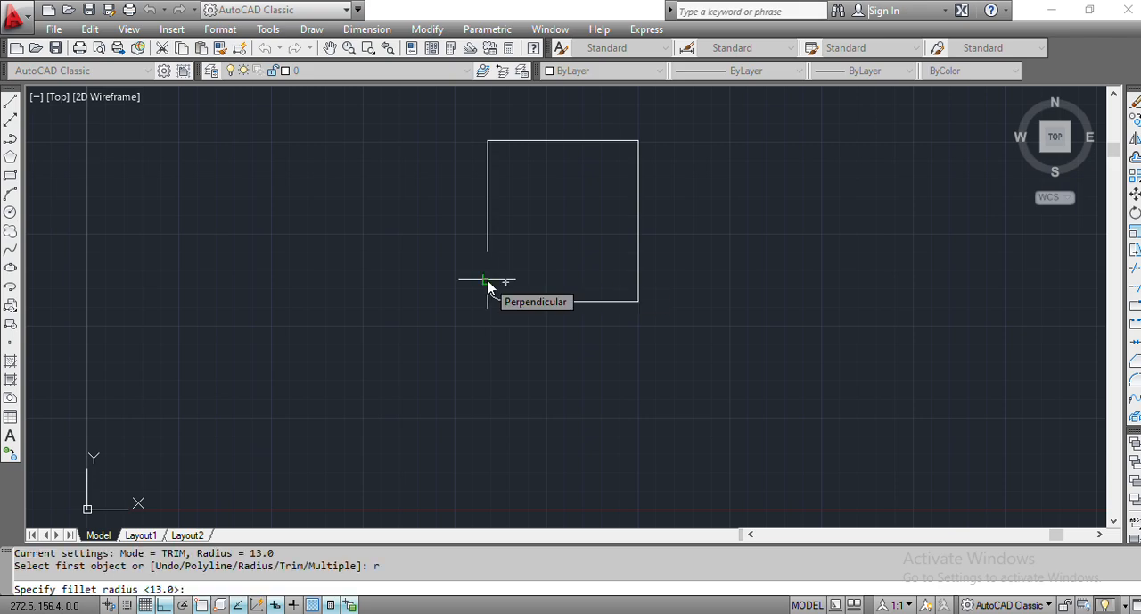
pyautogui.write('13')
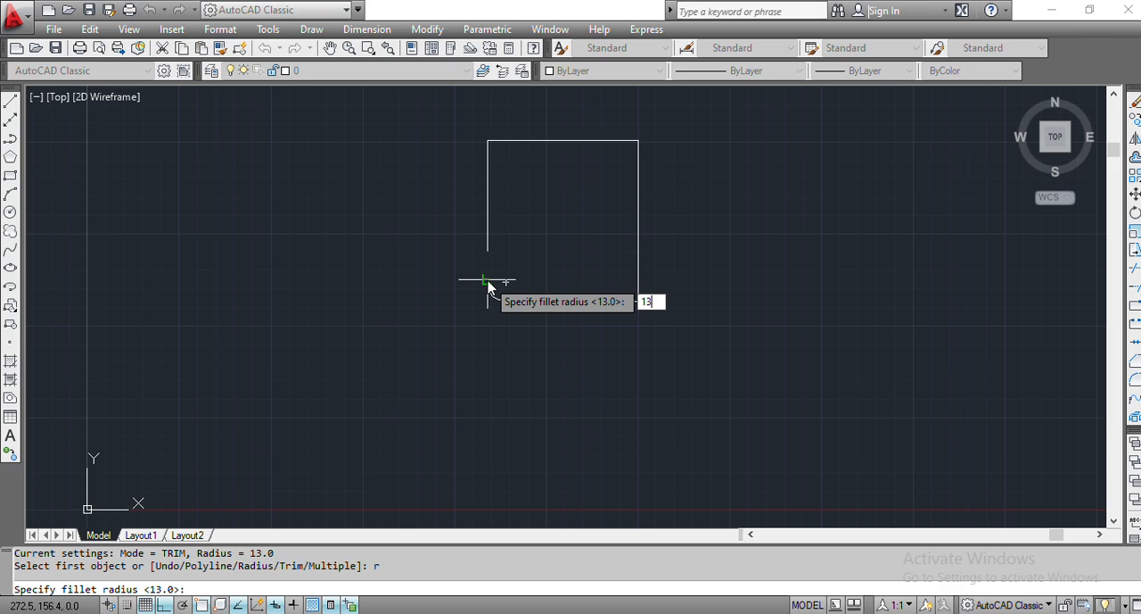
pyautogui.press('Return')
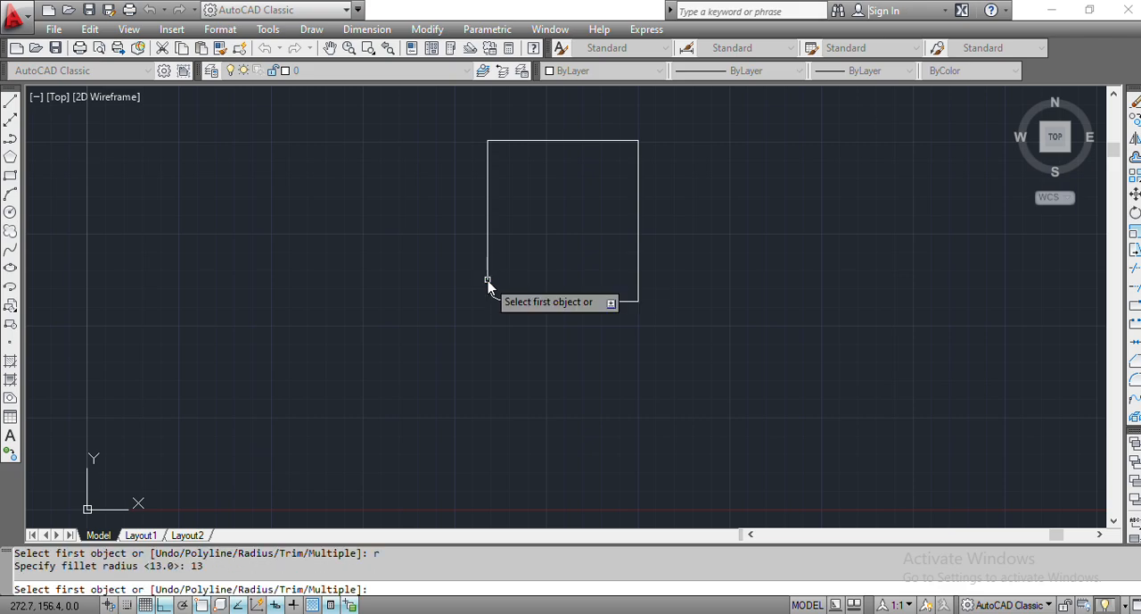
pyautogui.click(497, 141)
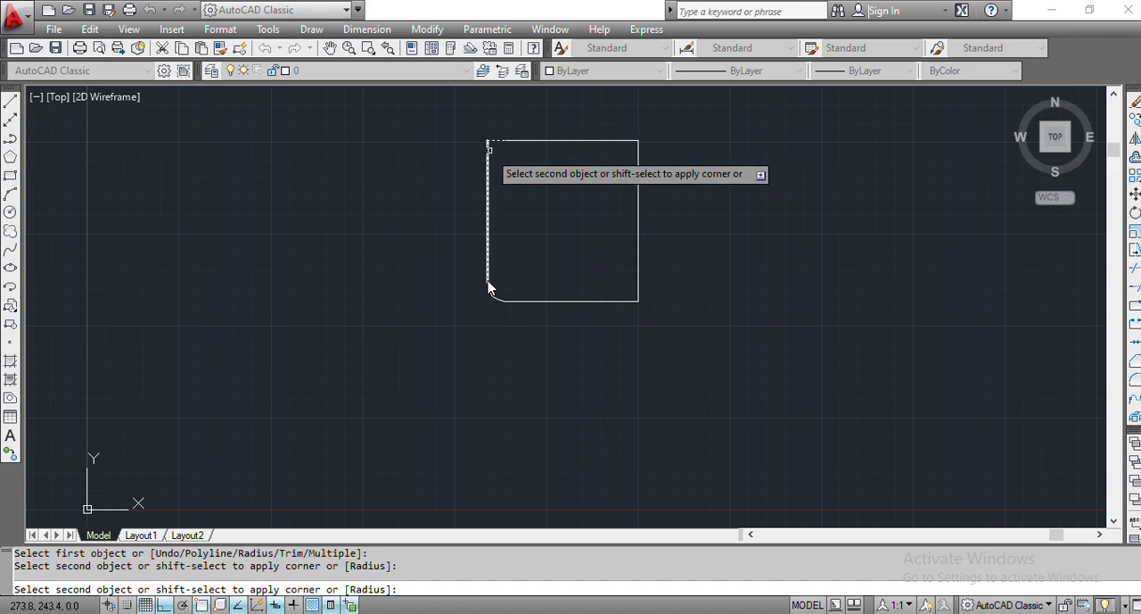
pyautogui.click(490, 287)
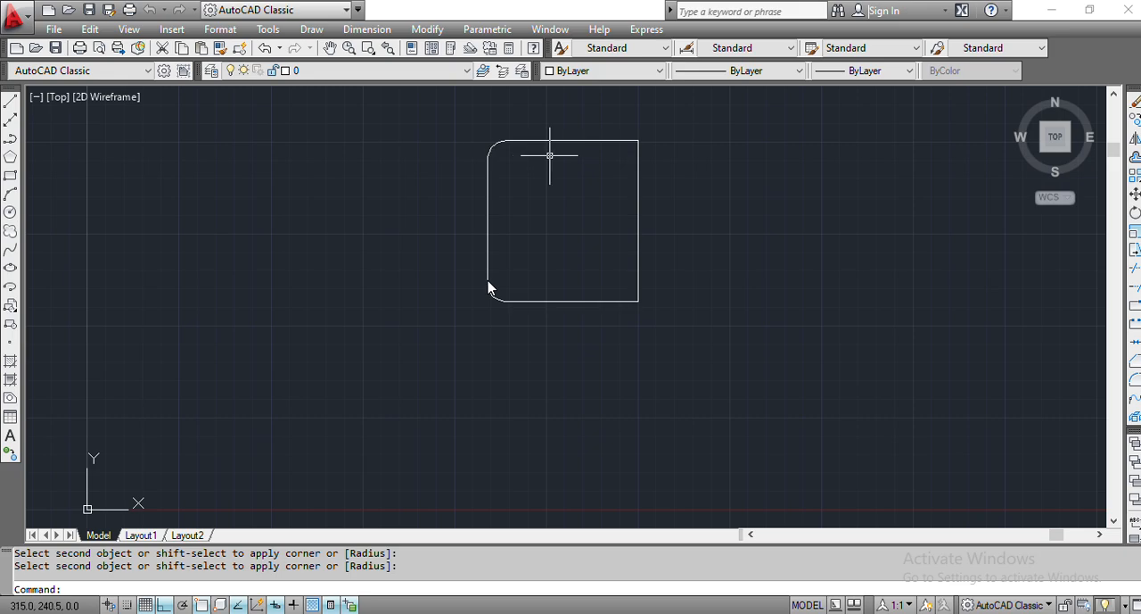
# - Fillet the frame's upper-right corner with a radius of 13 mm between the top and right edges
pyautogui.press('Return')
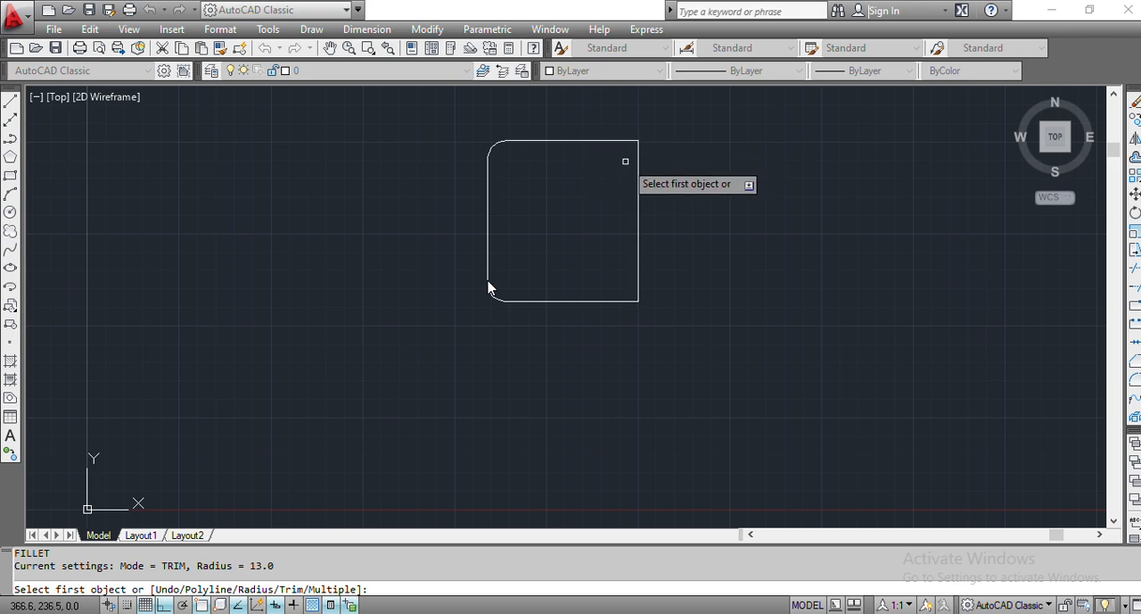
pyautogui.write('r')
pyautogui.press('Return')
pyautogui.write('13')
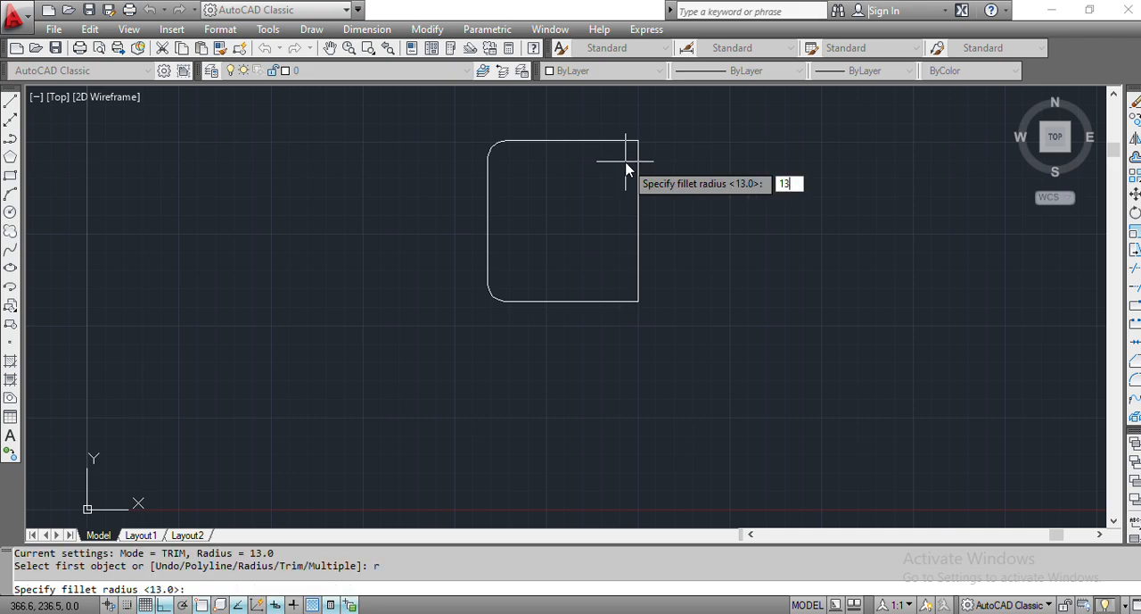
pyautogui.press('Return')
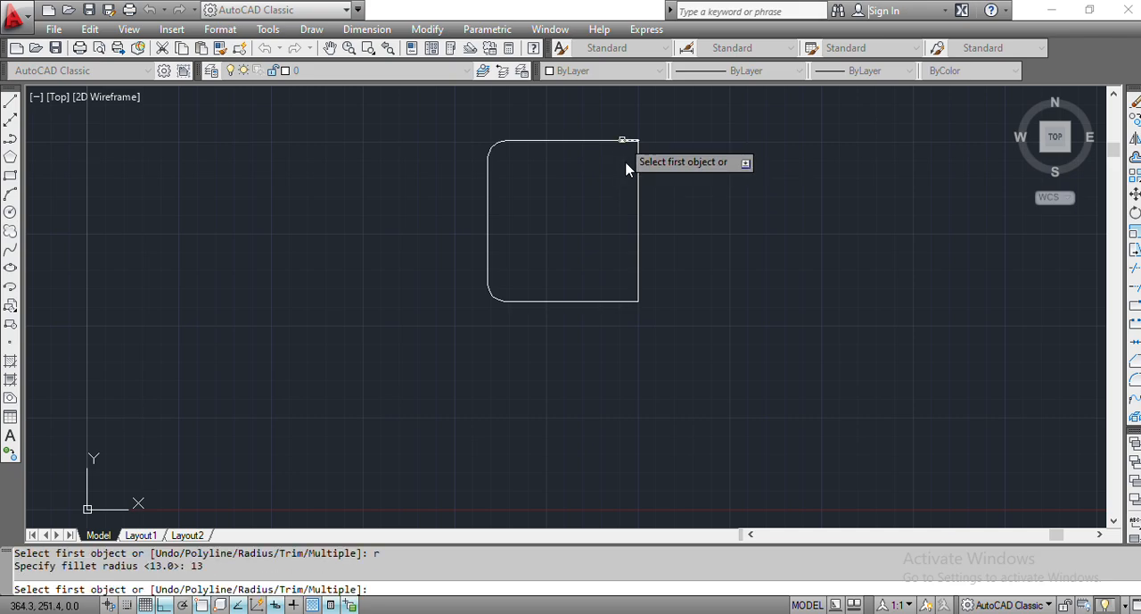
pyautogui.click(626, 140)
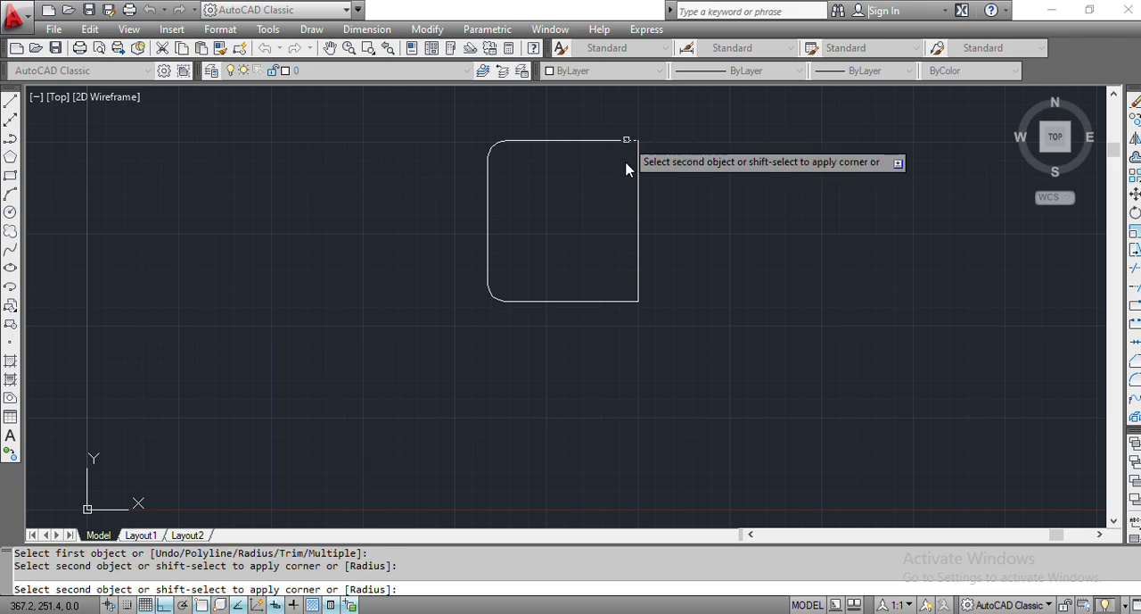
pyautogui.click(626, 169)
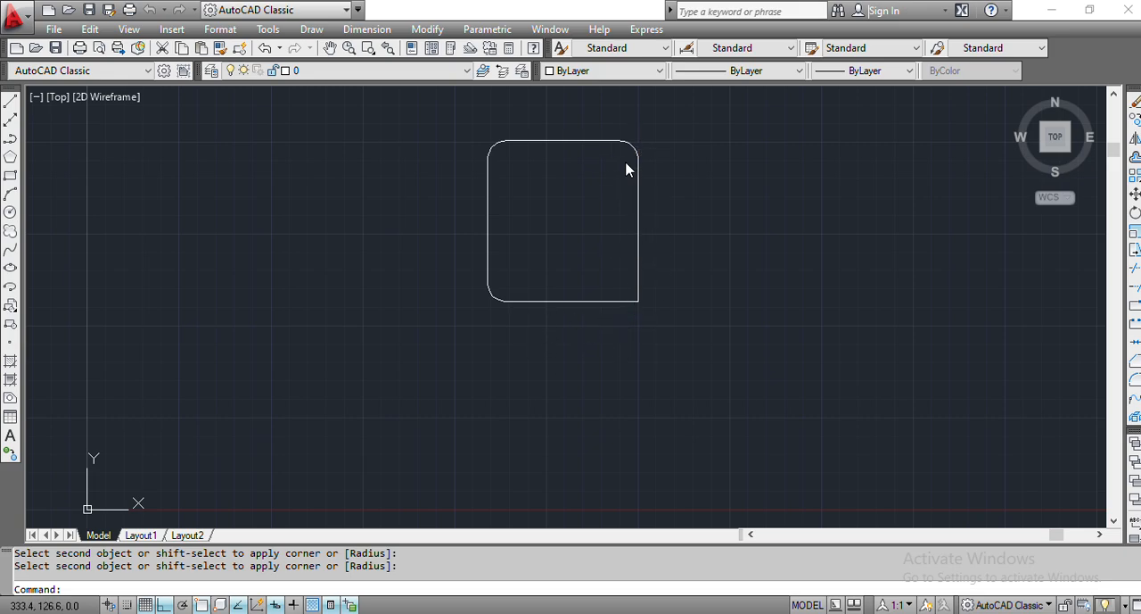
# - Fillet the frame's lower-right corner with a radius of 13 mm between the right and bottom edges
pyautogui.press('Return')
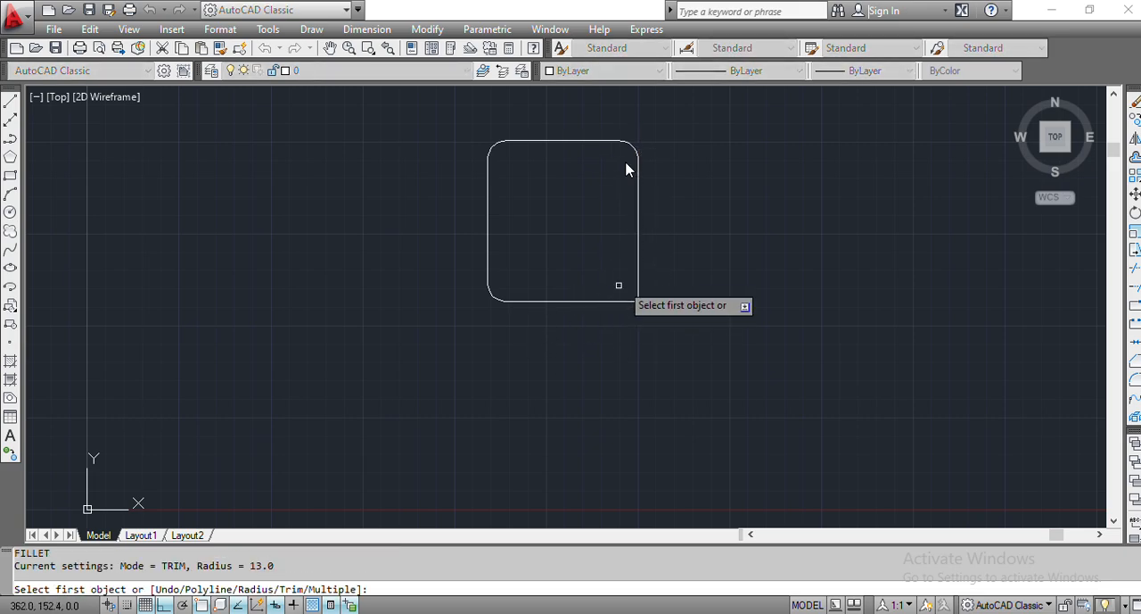
pyautogui.write('r')
pyautogui.press('Return')
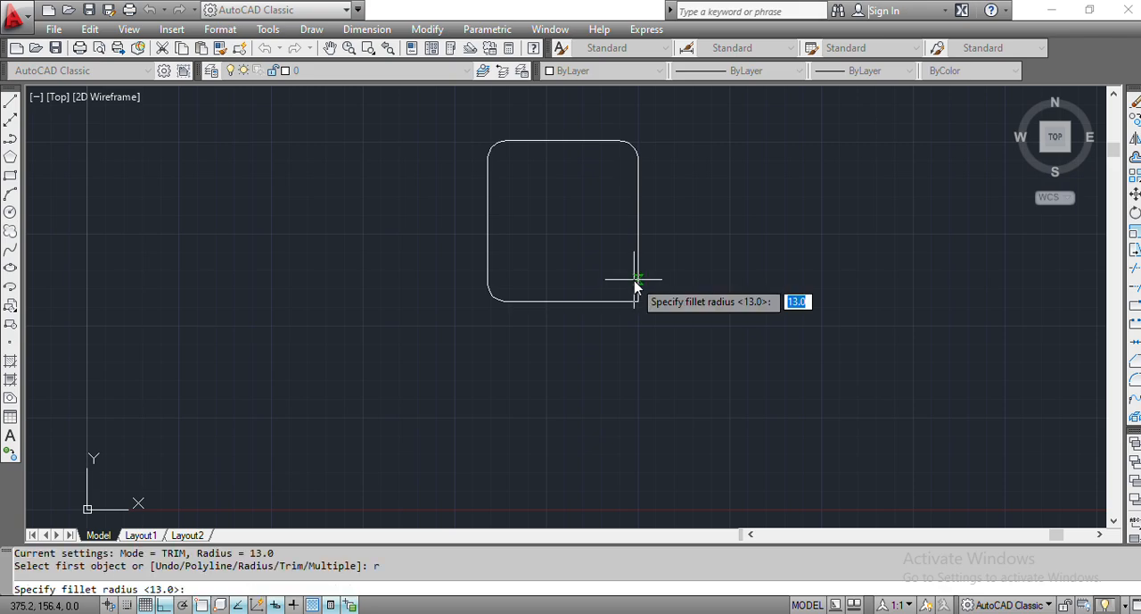
pyautogui.write('13')
pyautogui.press('Return')
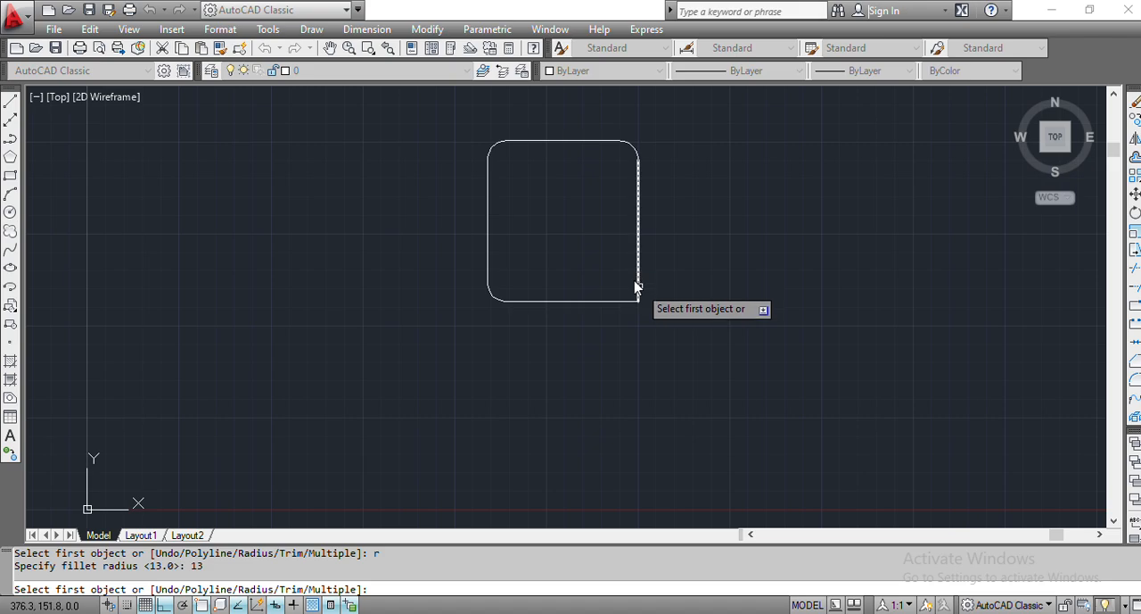
pyautogui.click(636, 286)
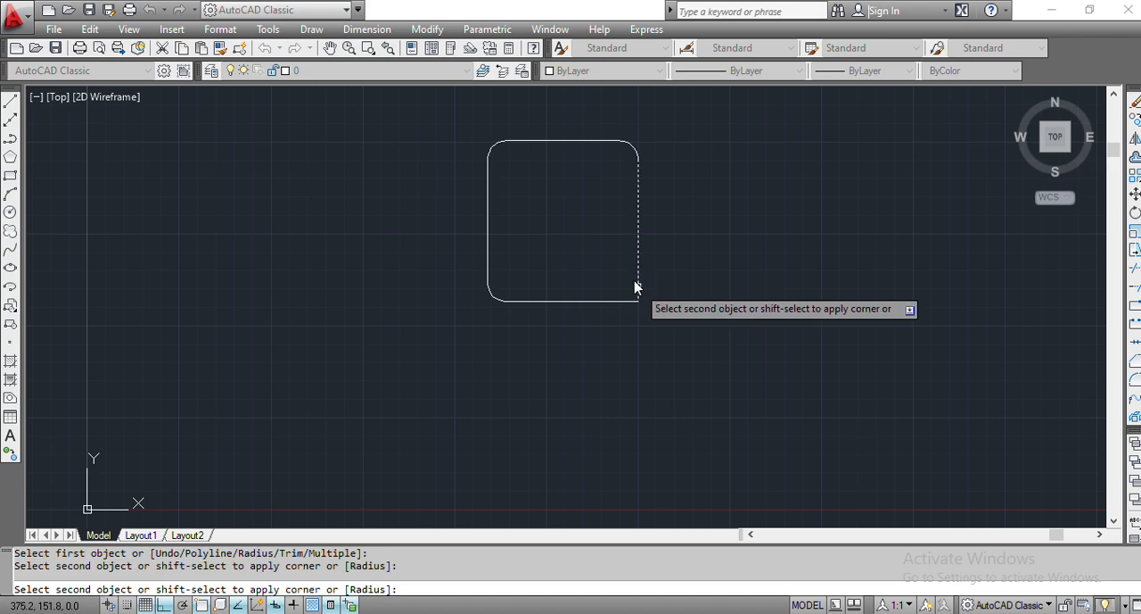
pyautogui.click(635, 286)
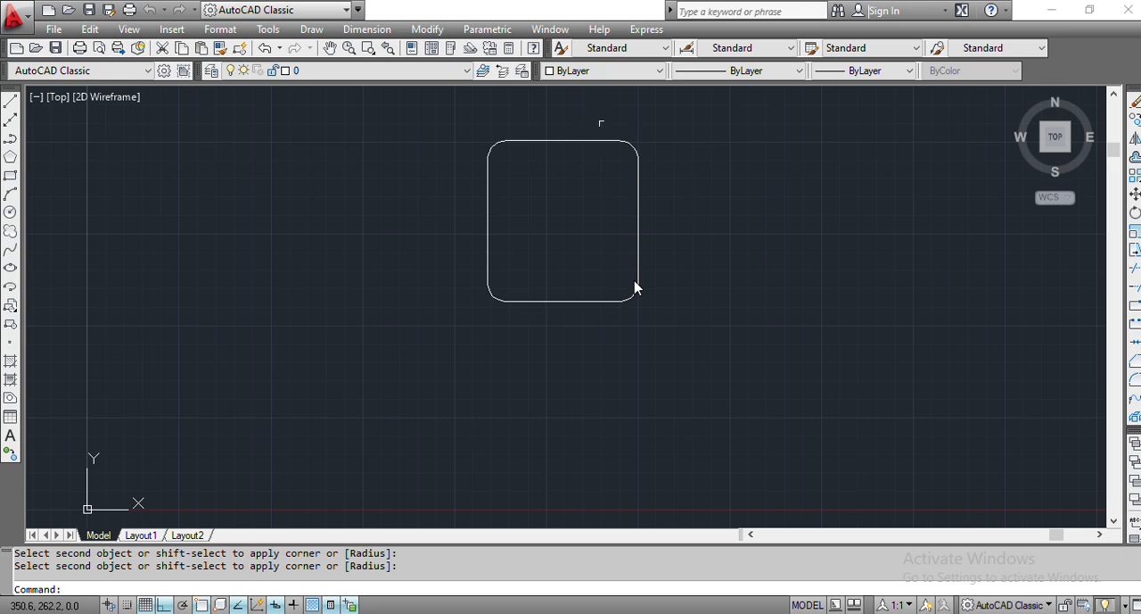
# - Switch to tiktok.pdf to examine the logo's inner dimensions, and return to the AutoCAD drawing
pyautogui.scroll(-2, 601, 122)
pyautogui.scroll(3, 601, 122)
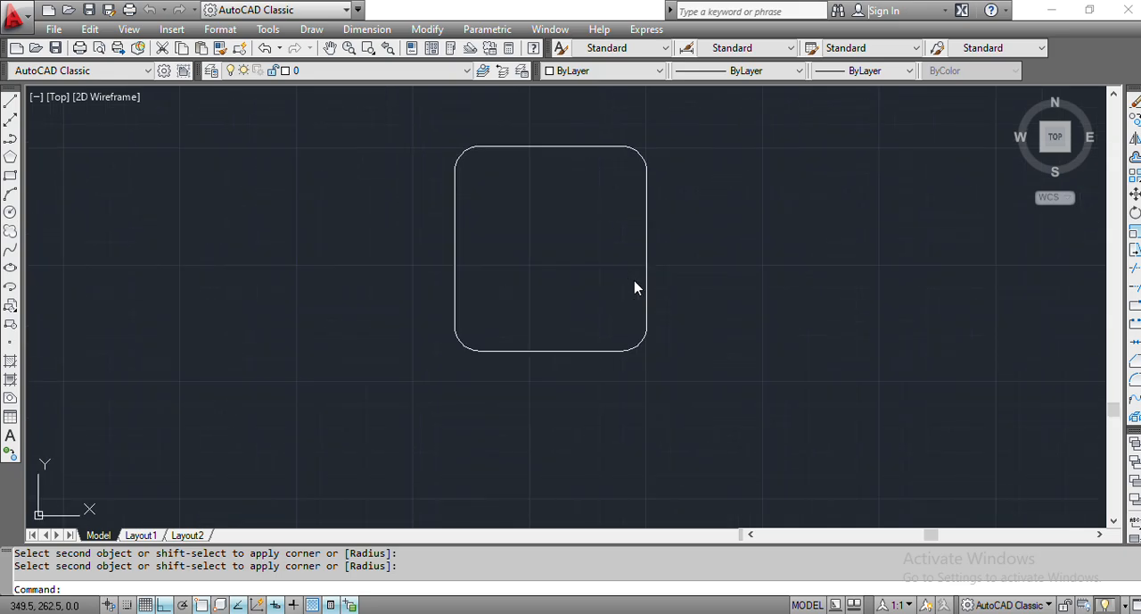
pyautogui.scroll(2, 602, 116)
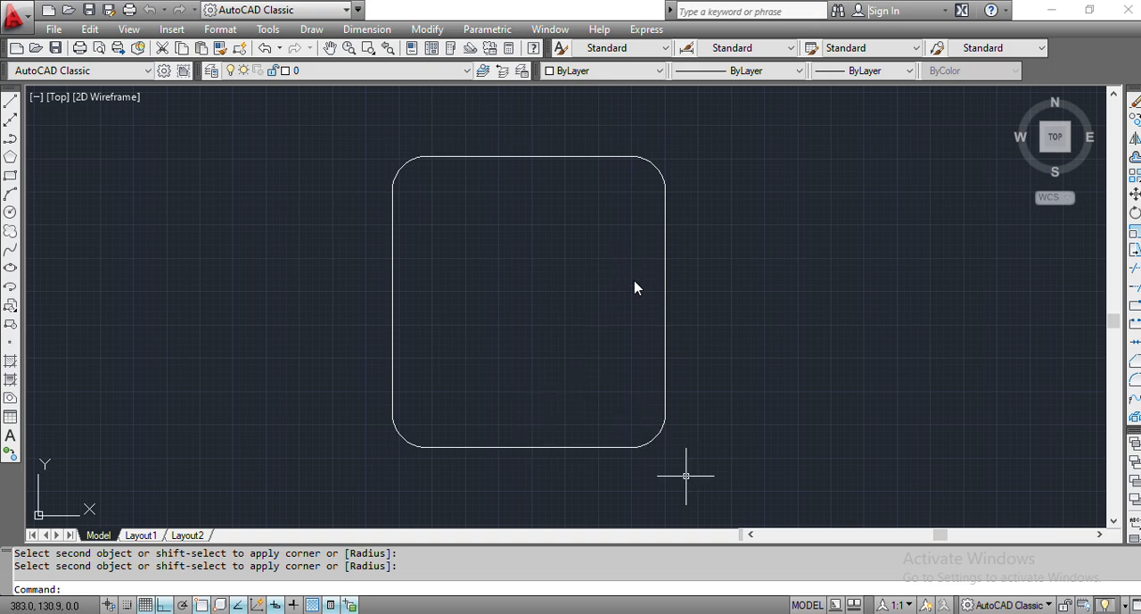
pyautogui.hotkey('alt', 'Tab')
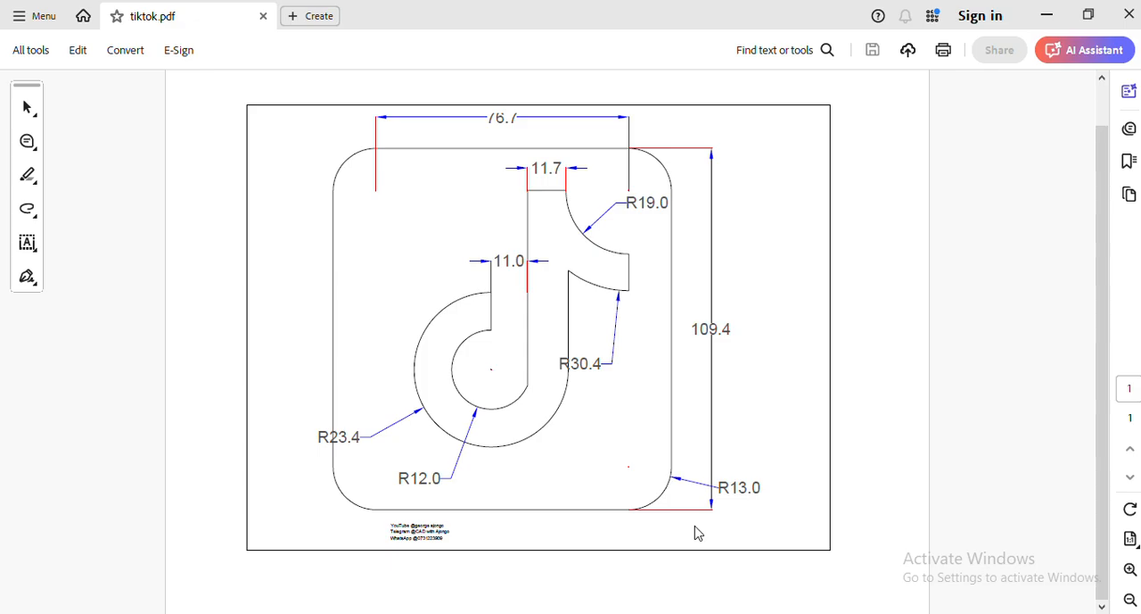
pyautogui.click(696, 608)
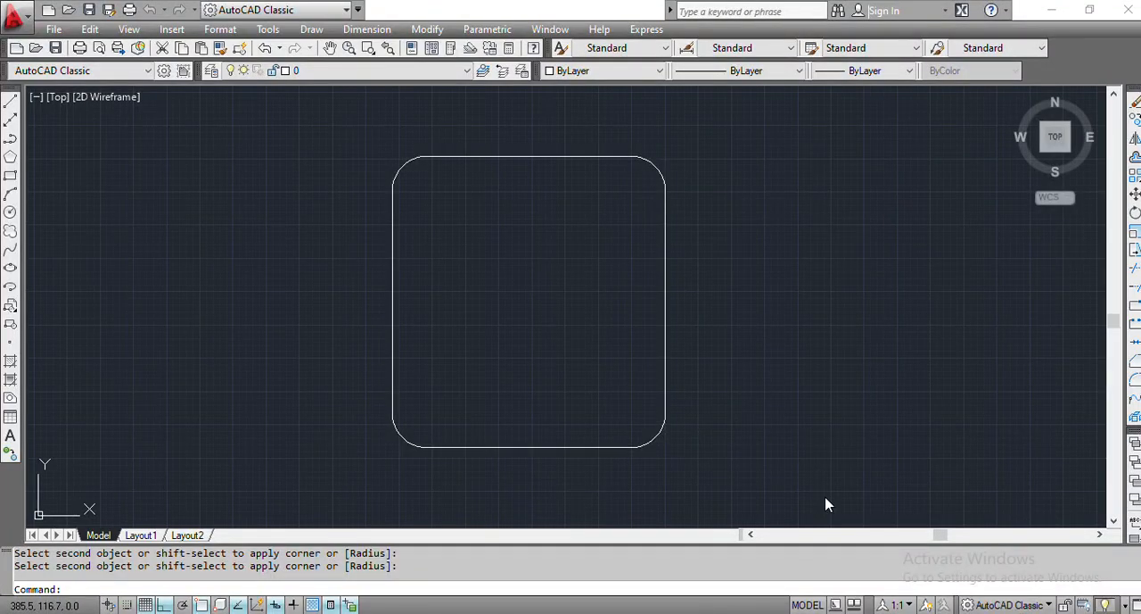
# - Copy the frame's left edge 48 mm to the right, using its midpoint as base point
pyautogui.click(394, 318)
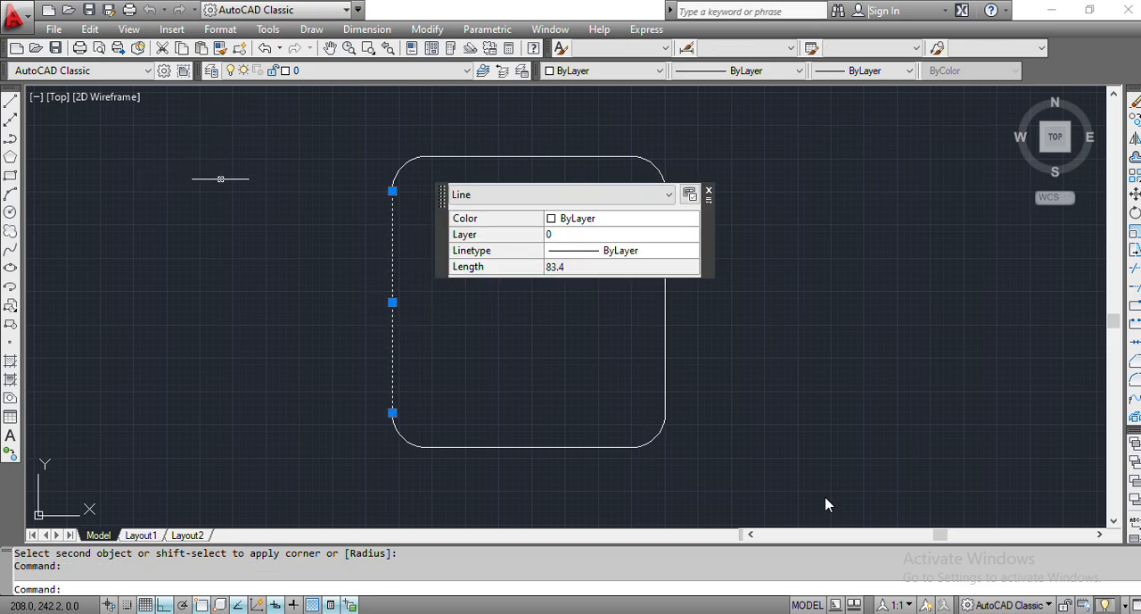
pyautogui.write('cop')
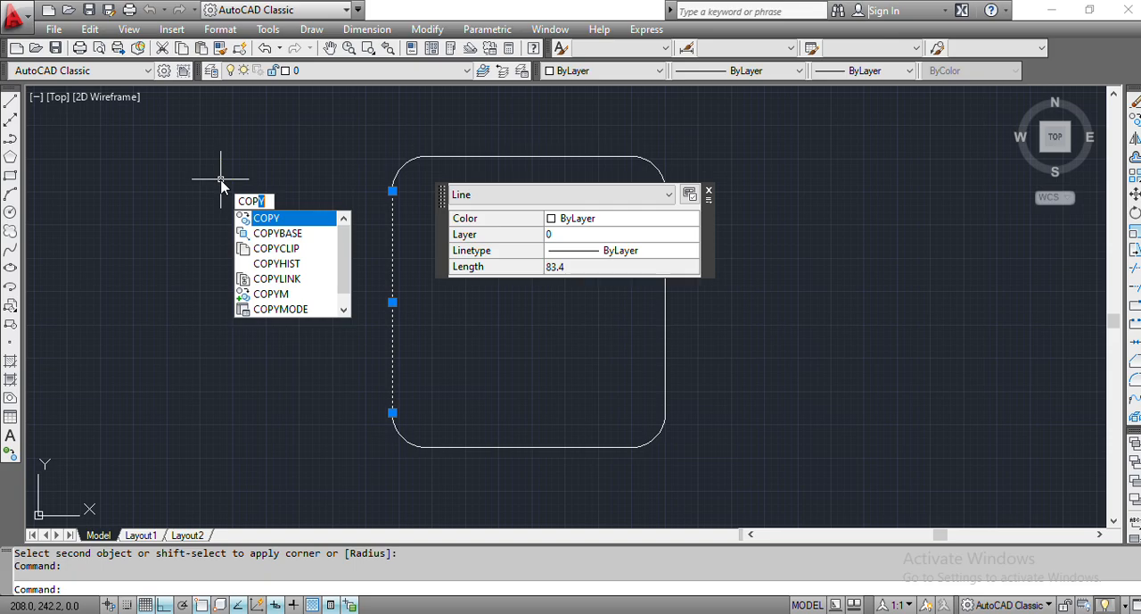
pyautogui.press('Return')
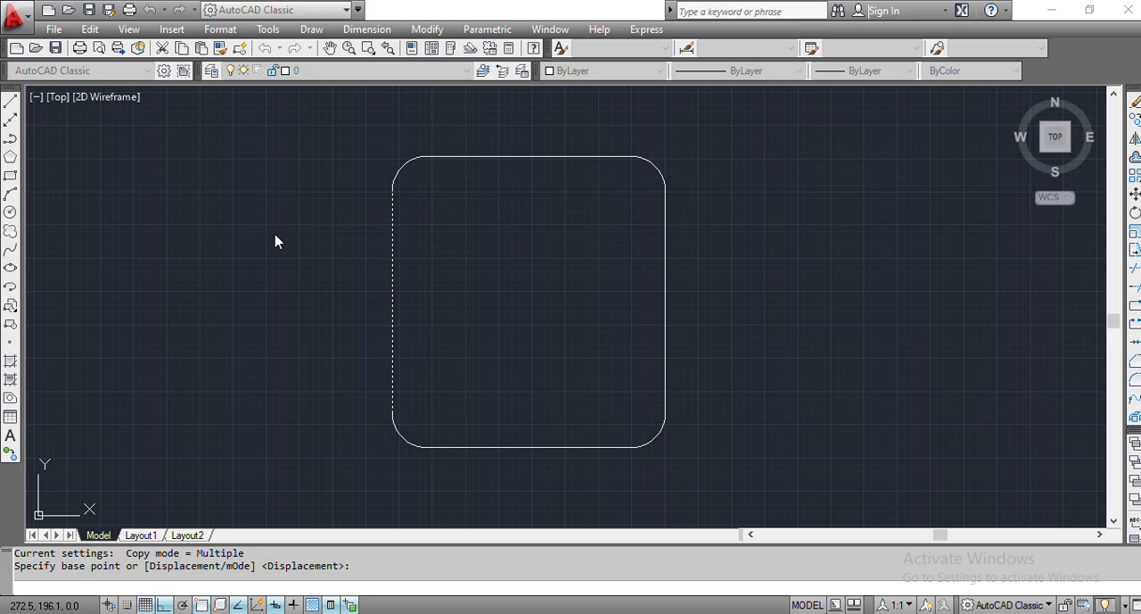
pyautogui.click(392, 301)
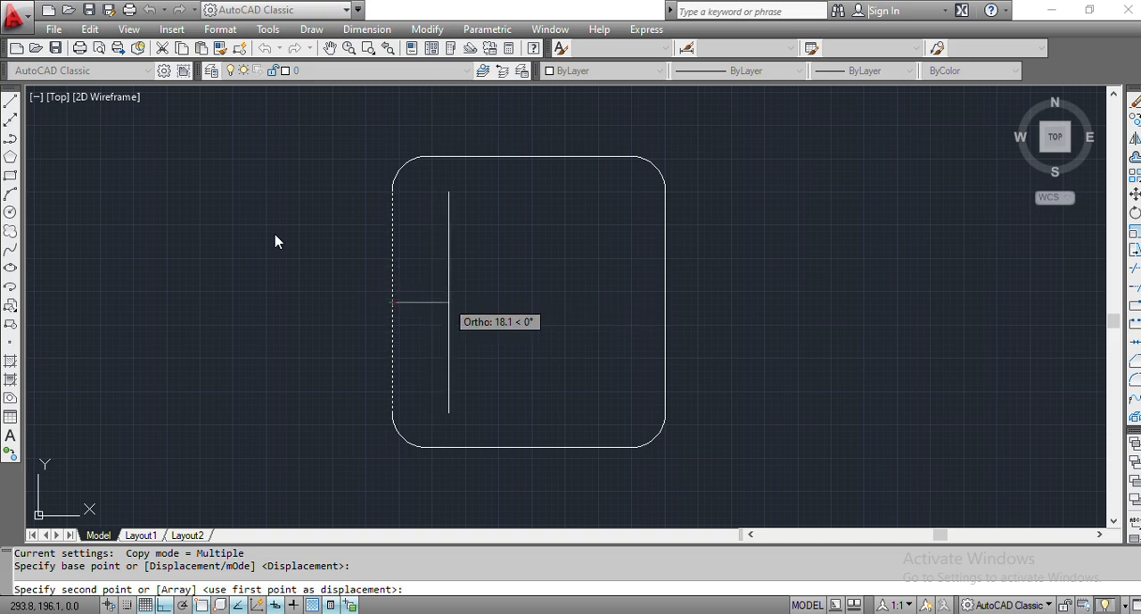
pyautogui.write('48')
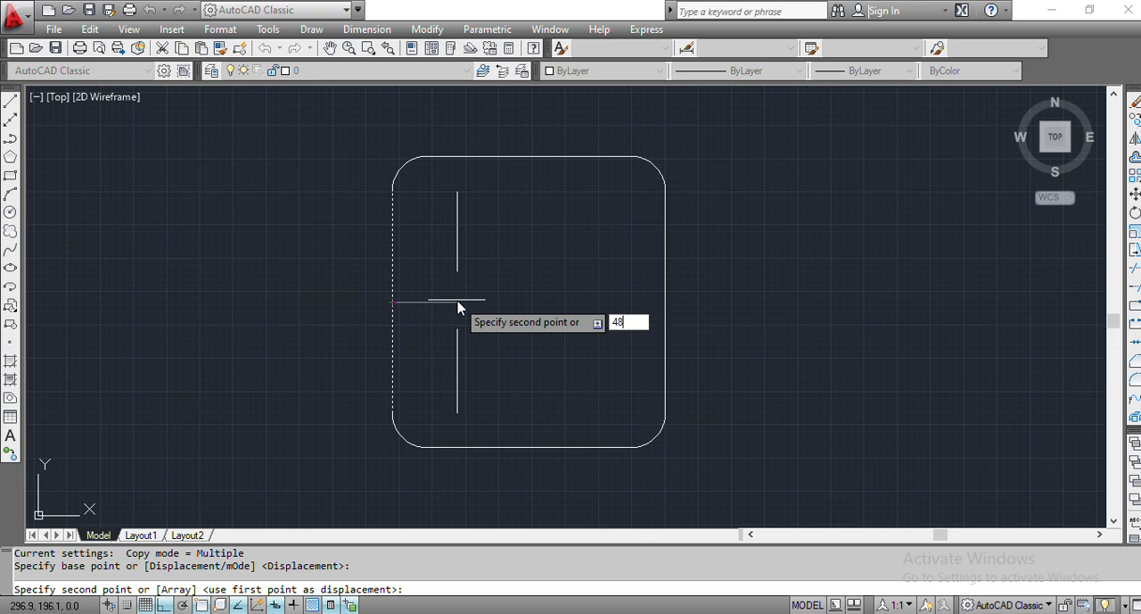
pyautogui.press('Return')
pyautogui.press('Escape')
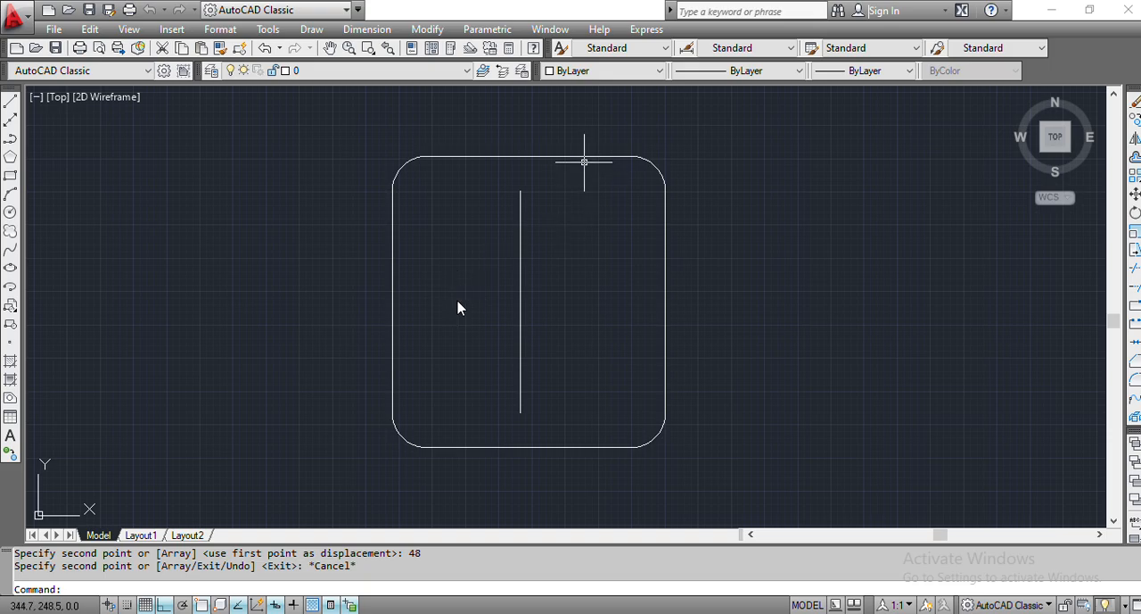
# - Copy the frame's top edge 54 mm straight down from its midpoint
pyautogui.click(582, 158)
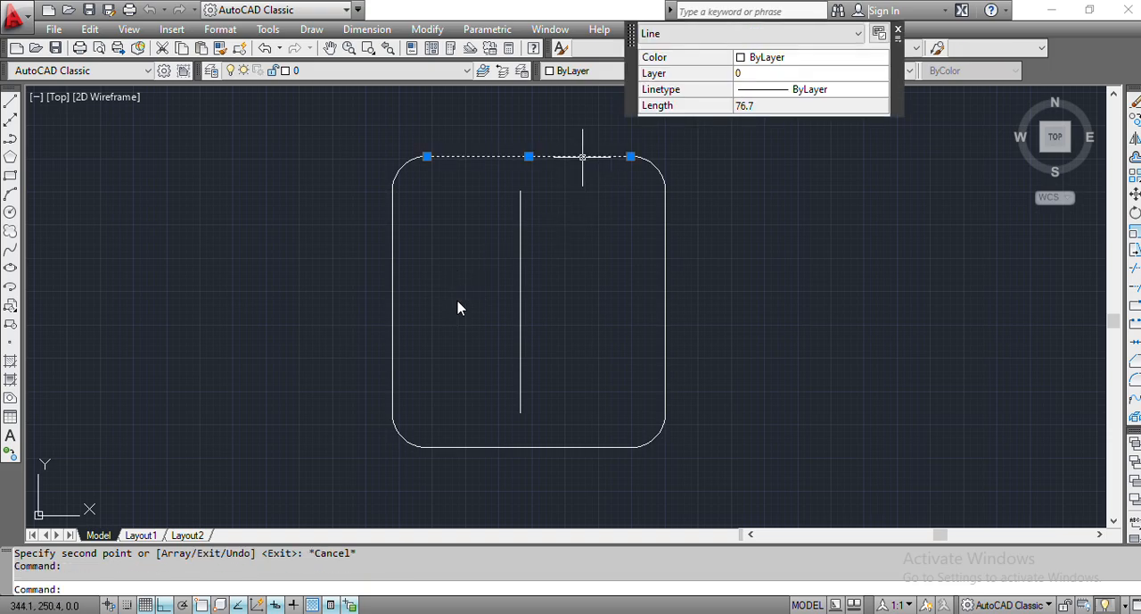
pyautogui.write('cop')
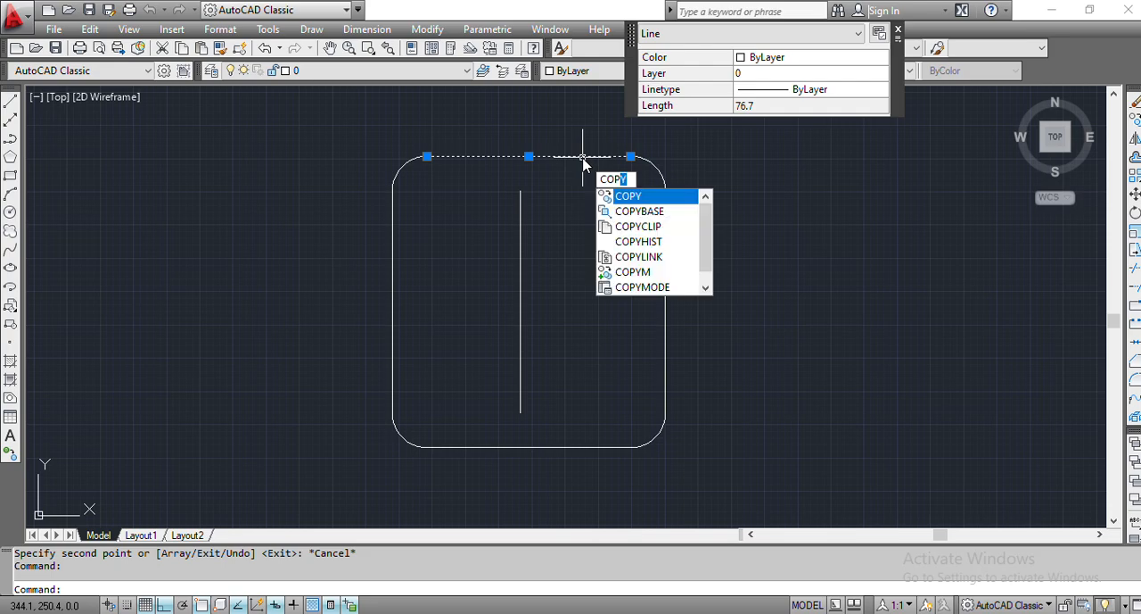
pyautogui.press('Return')
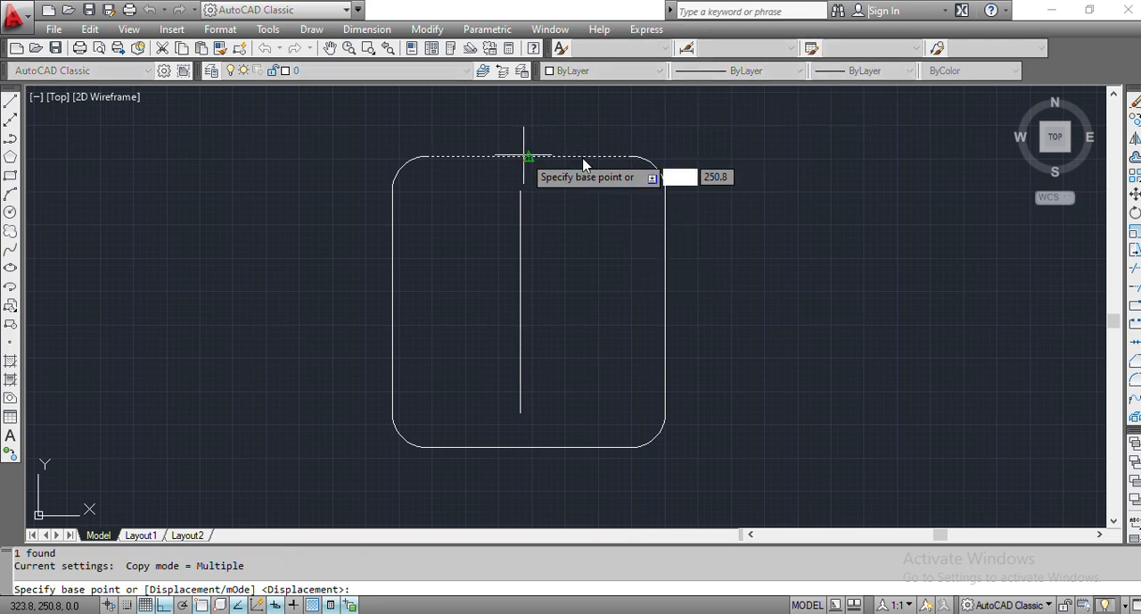
pyautogui.click(528, 157)
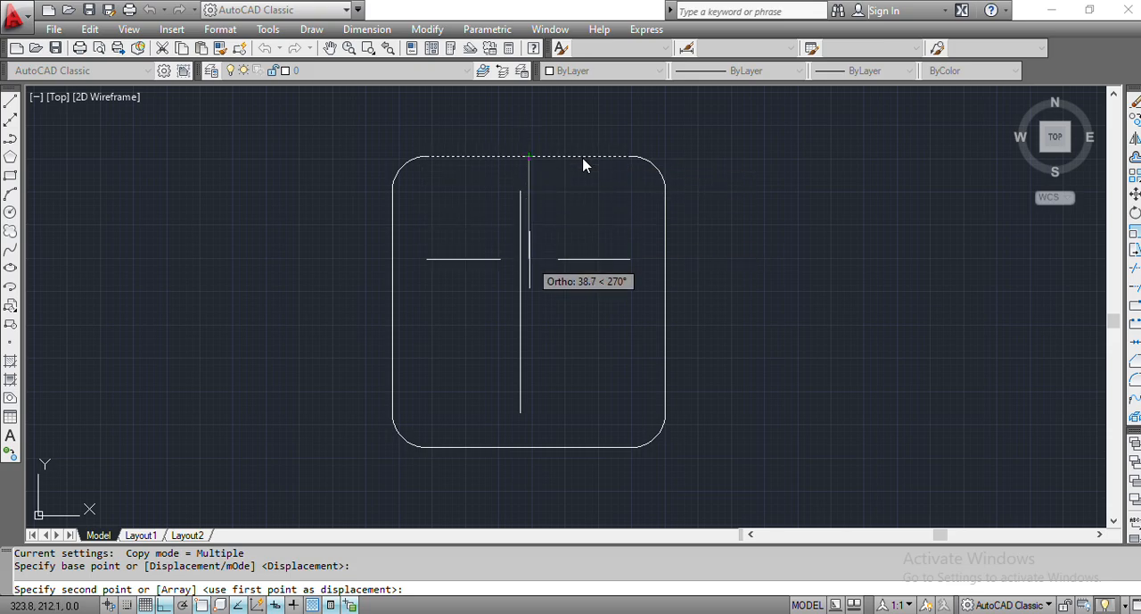
pyautogui.write('54')
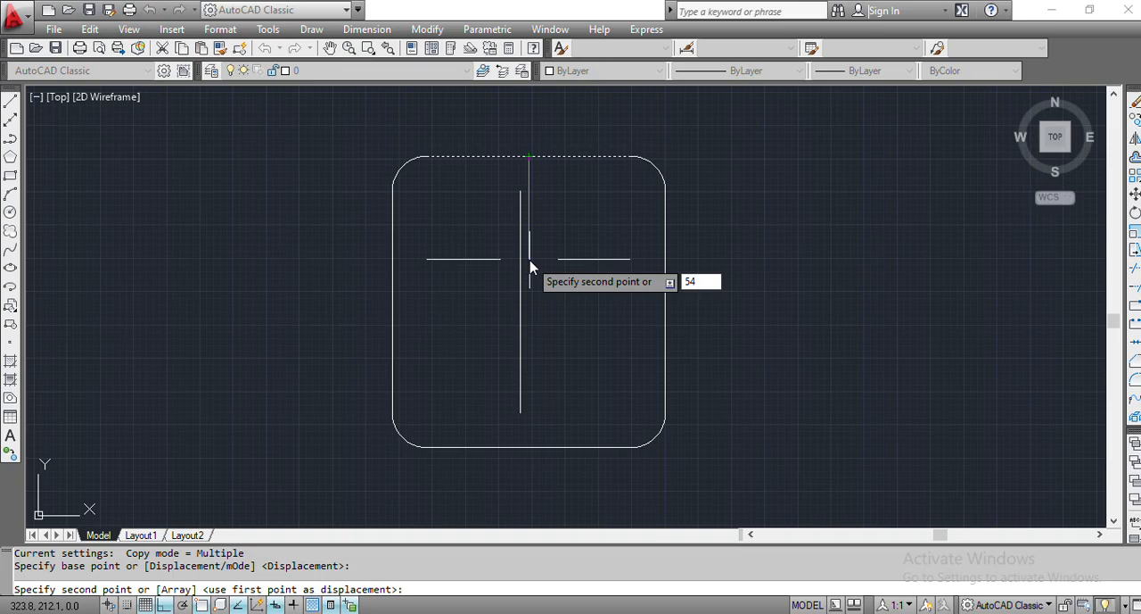
pyautogui.press('Return')
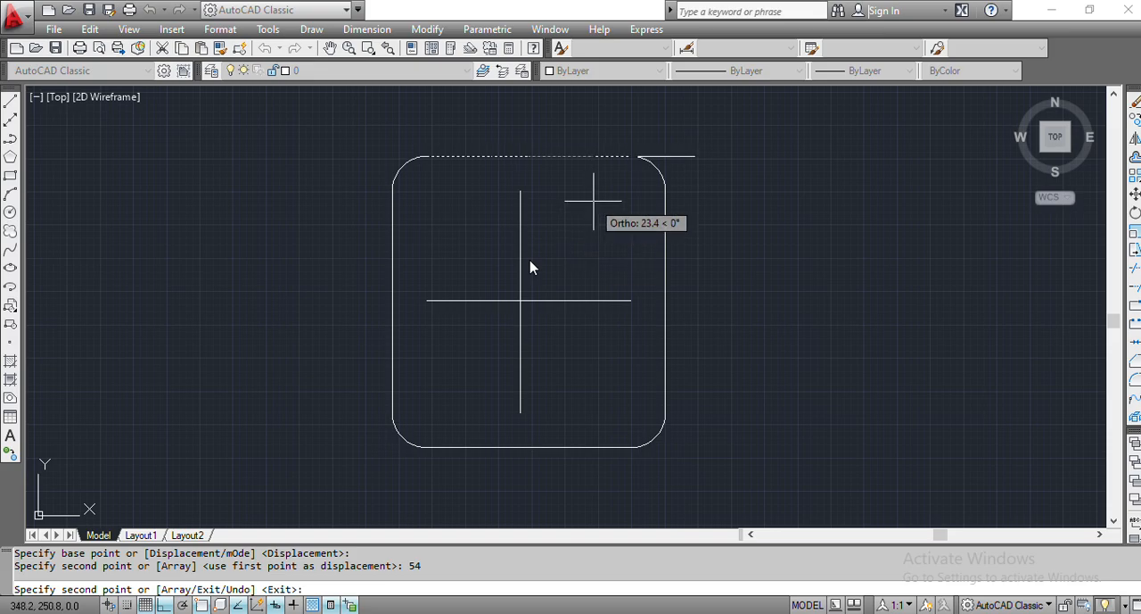
pyautogui.press('Escape')
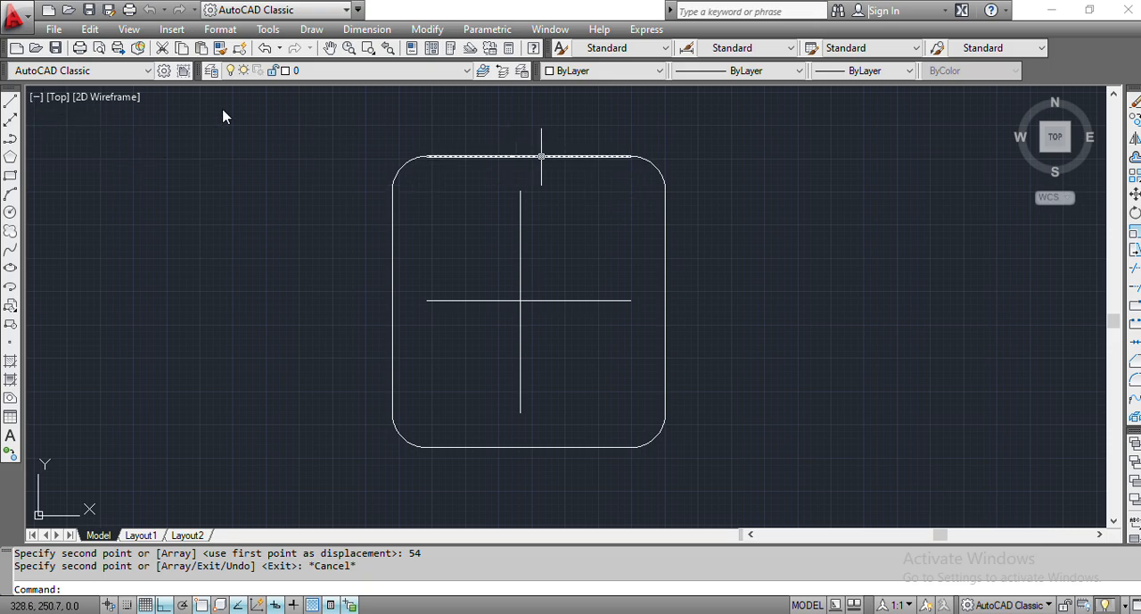
# - Copy the frame's top edge 13 mm straight down from its midpoint
pyautogui.click(542, 156)
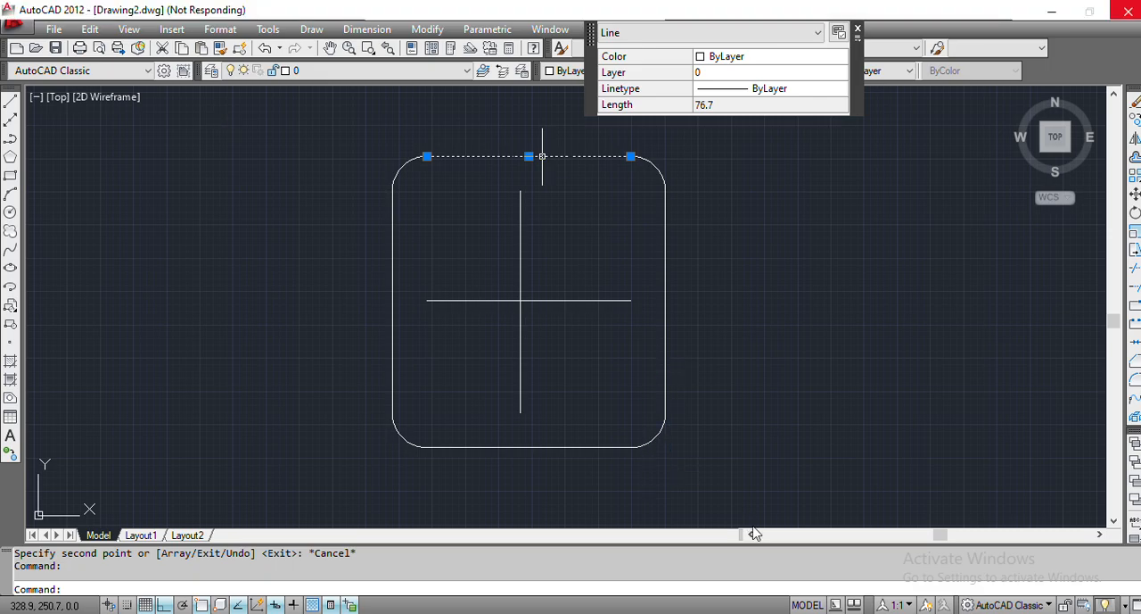
pyautogui.write('cop')
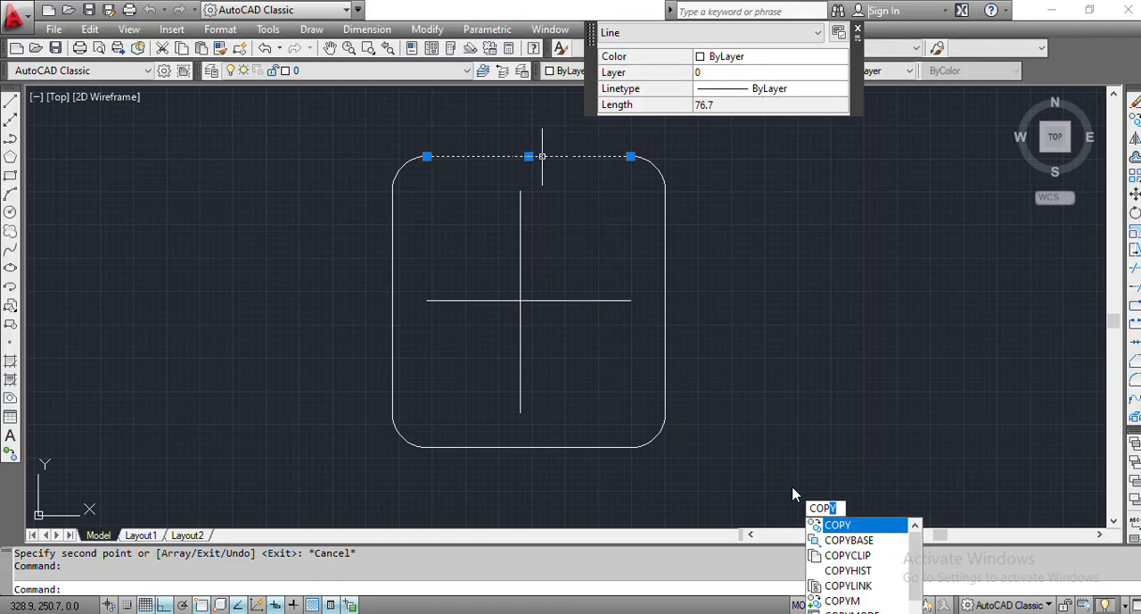
pyautogui.press('Return')
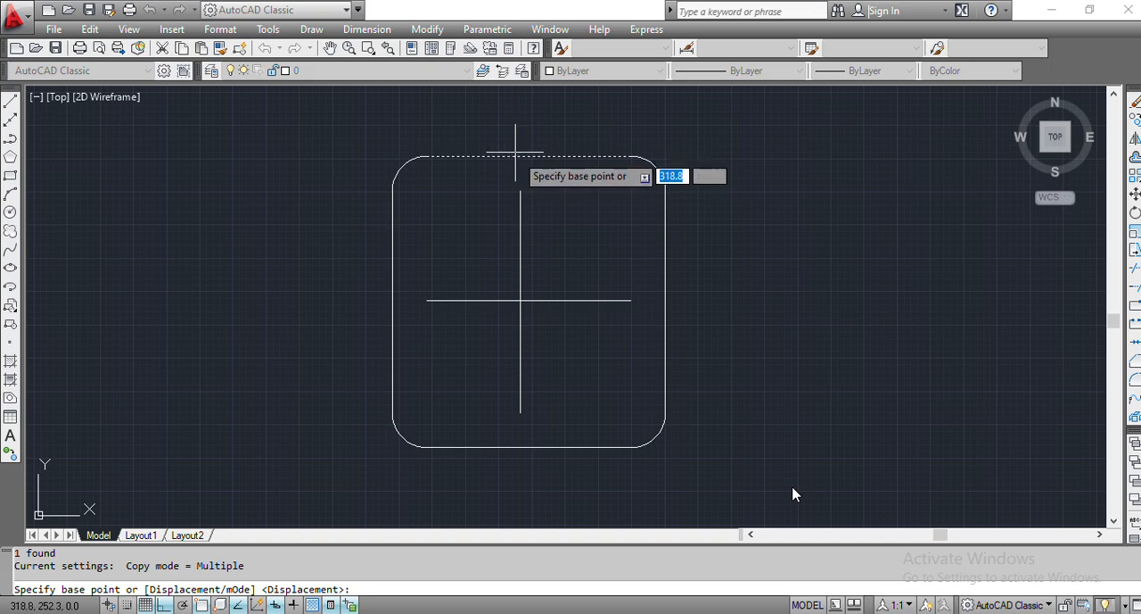
pyautogui.click(529, 157)
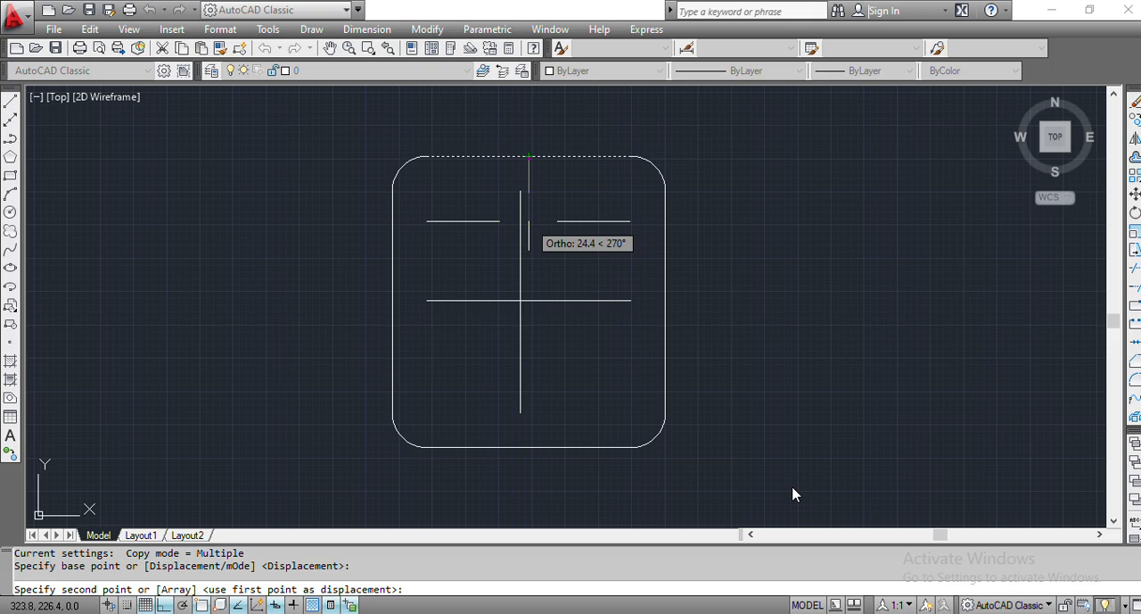
pyautogui.write('13')
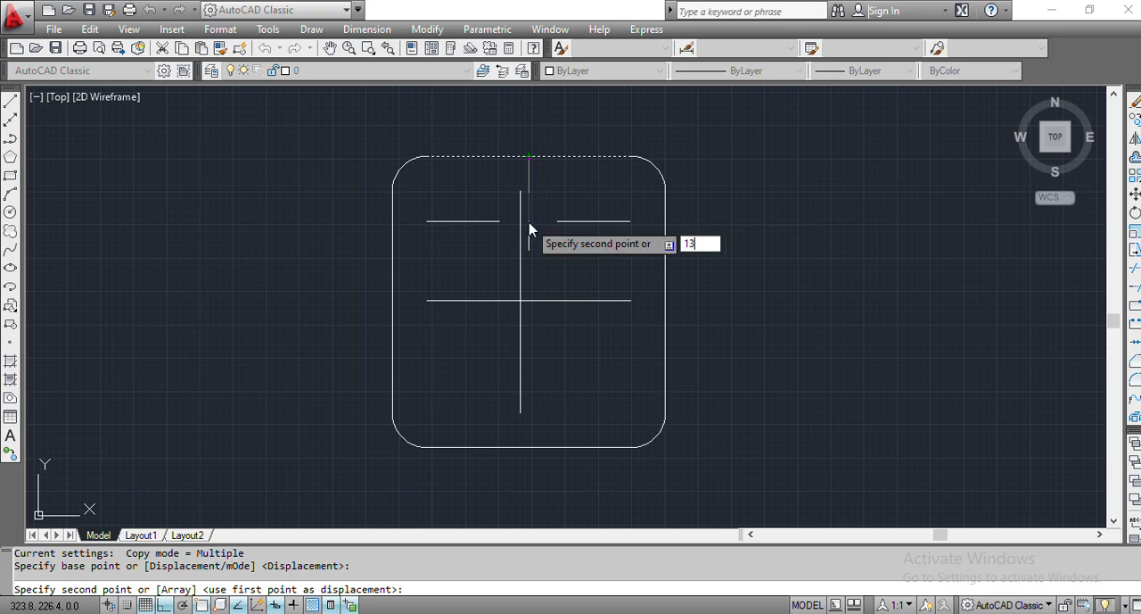
pyautogui.press('Return')
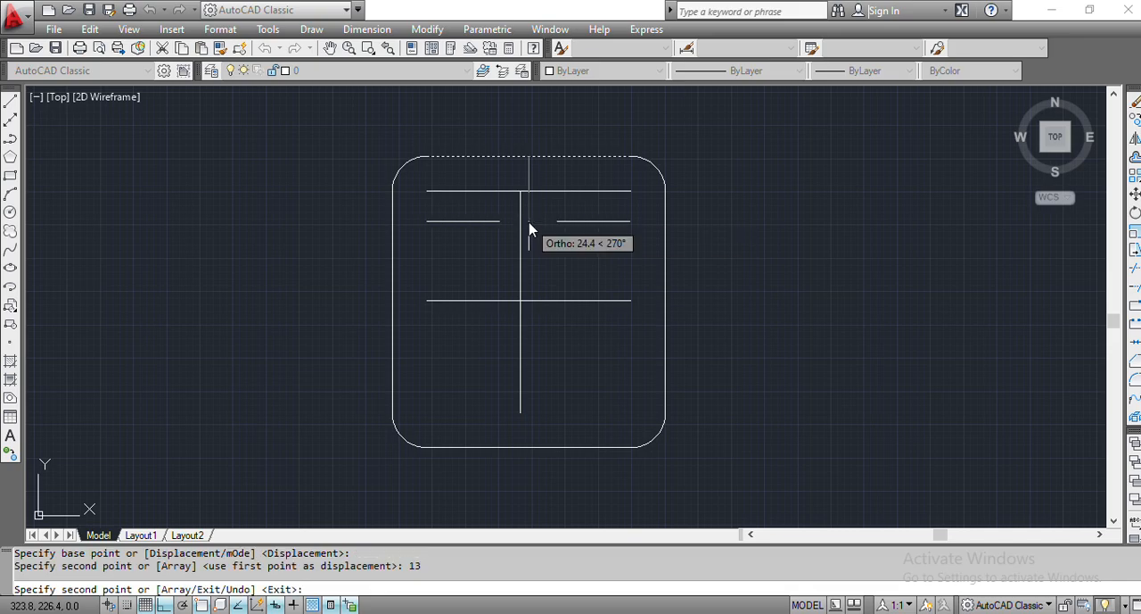
pyautogui.press('Escape')
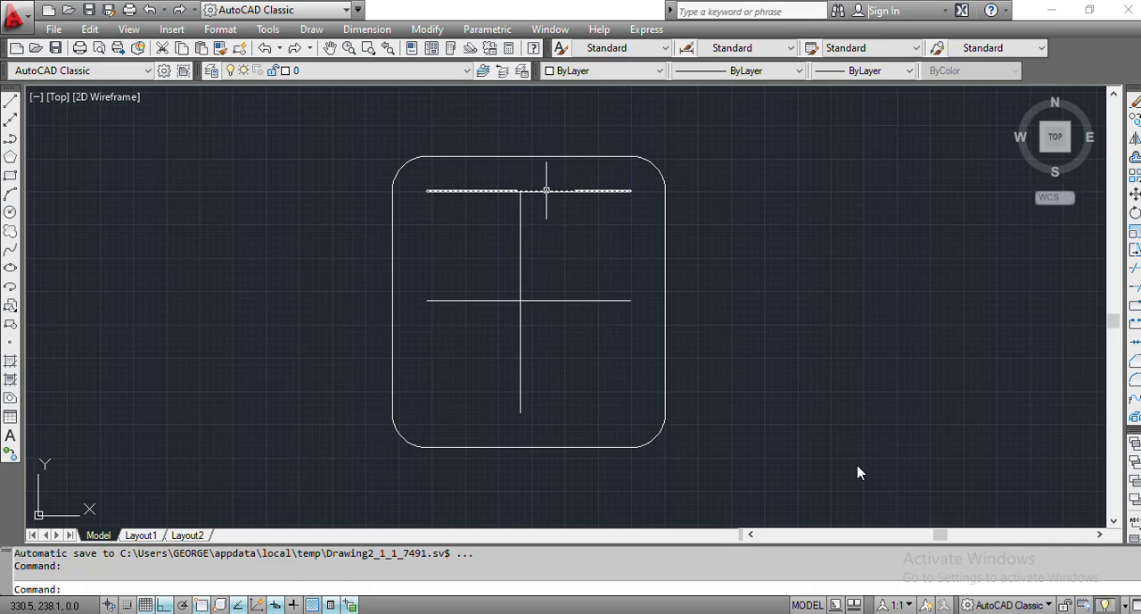
# - Delete the horizontal line that crosses the middle of the inner vertical line
pyautogui.click(546, 190)
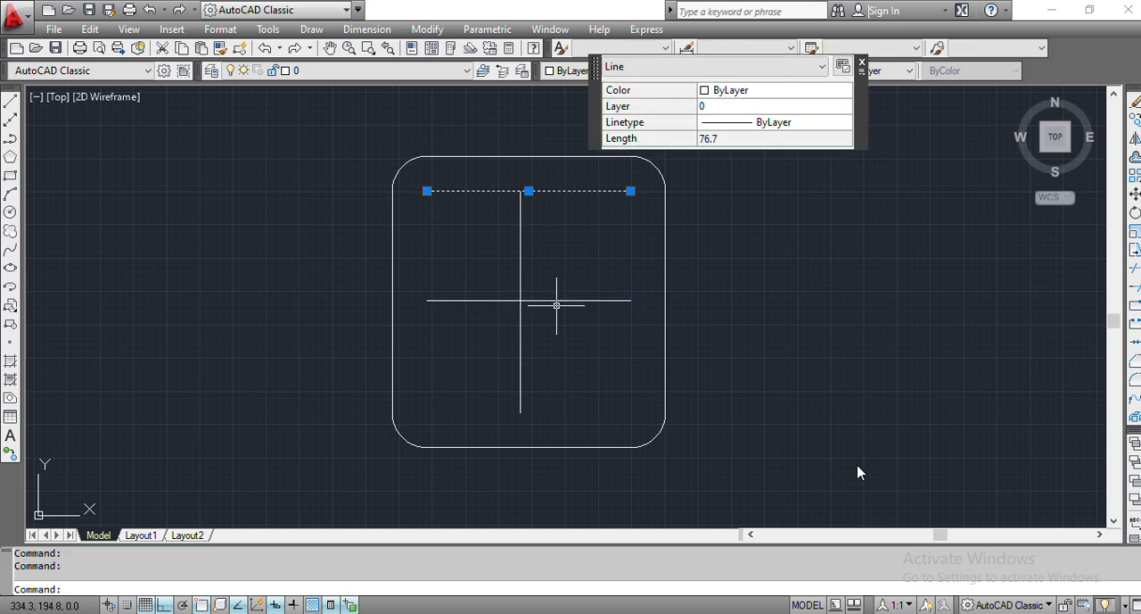
pyautogui.press('Escape')
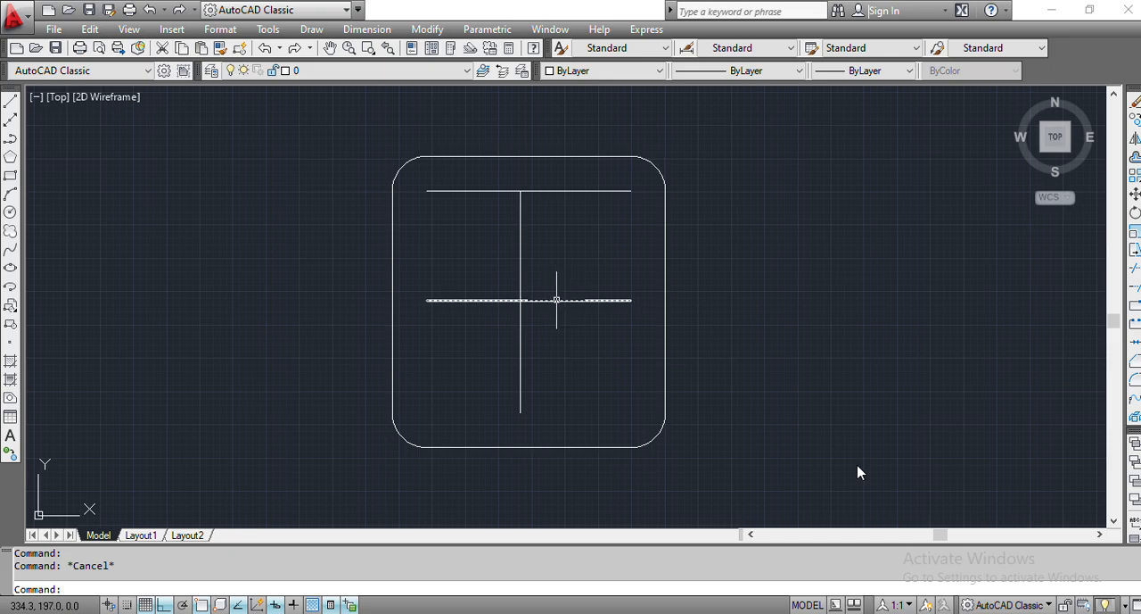
pyautogui.click(556, 299)
pyautogui.press('Delete')
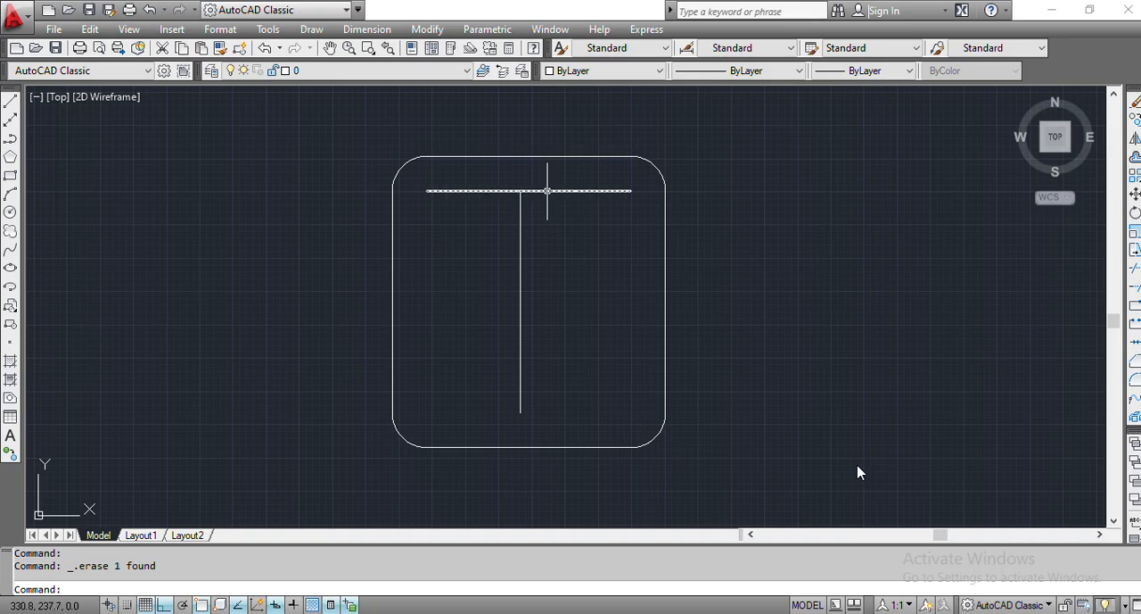
# - Copy the inner top horizontal line 54 mm straight down, using its midpoint as base point
pyautogui.click(547, 189)
pyautogui.write('cop')
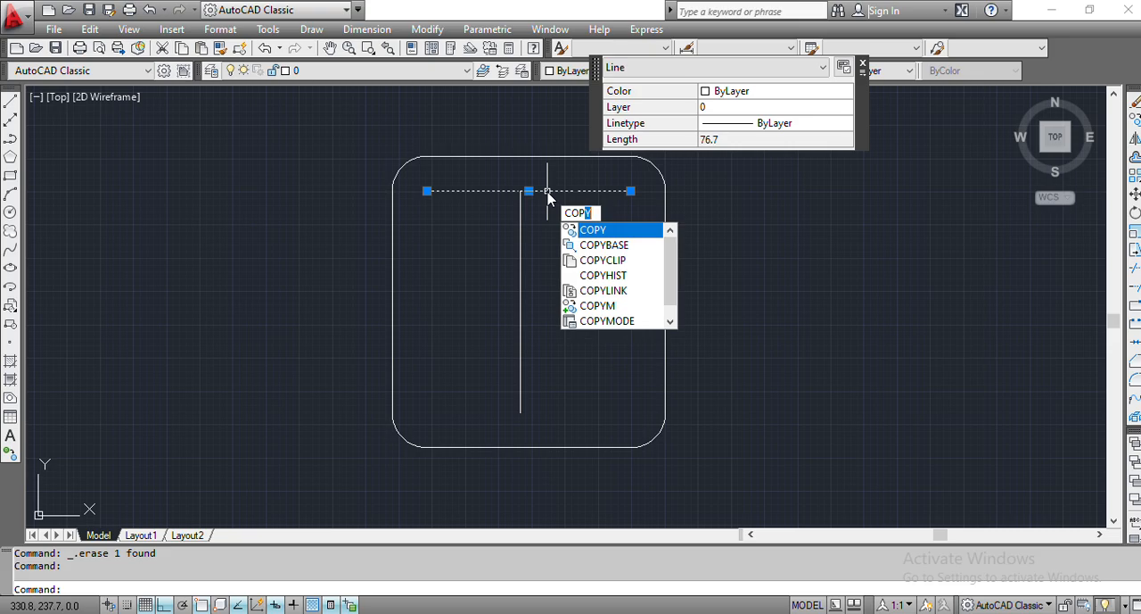
pyautogui.press('Return')
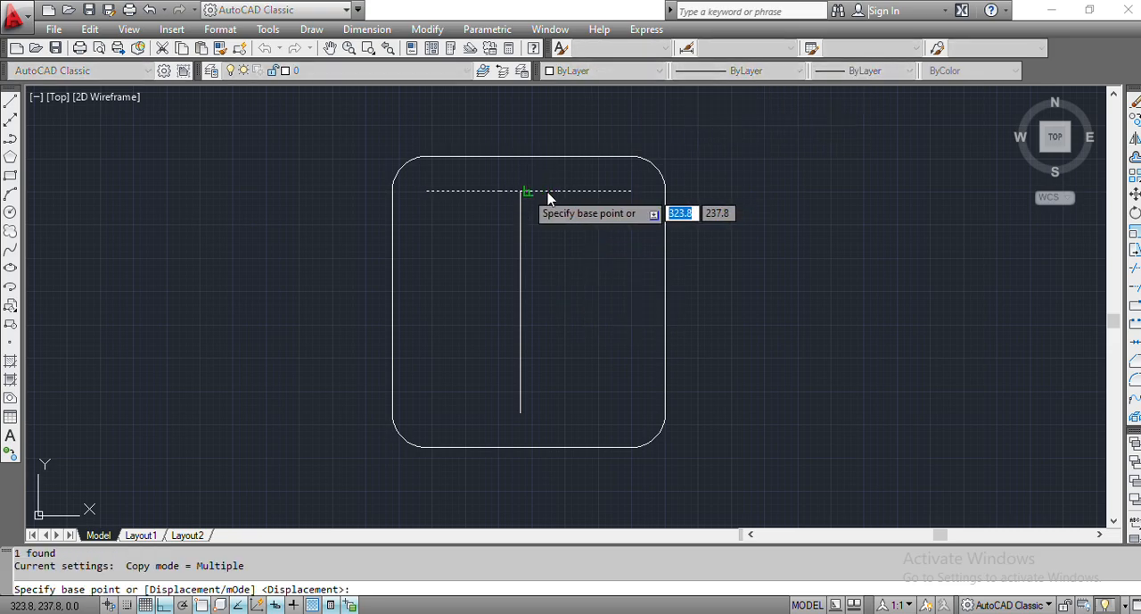
pyautogui.click(527, 191)
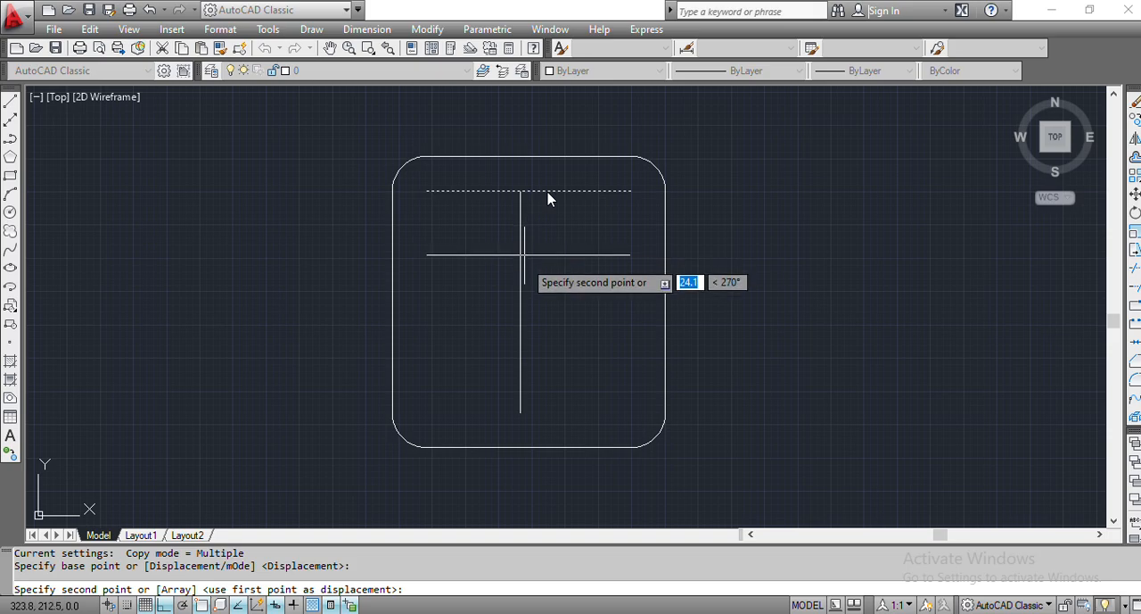
pyautogui.write('54')
pyautogui.press('Return')
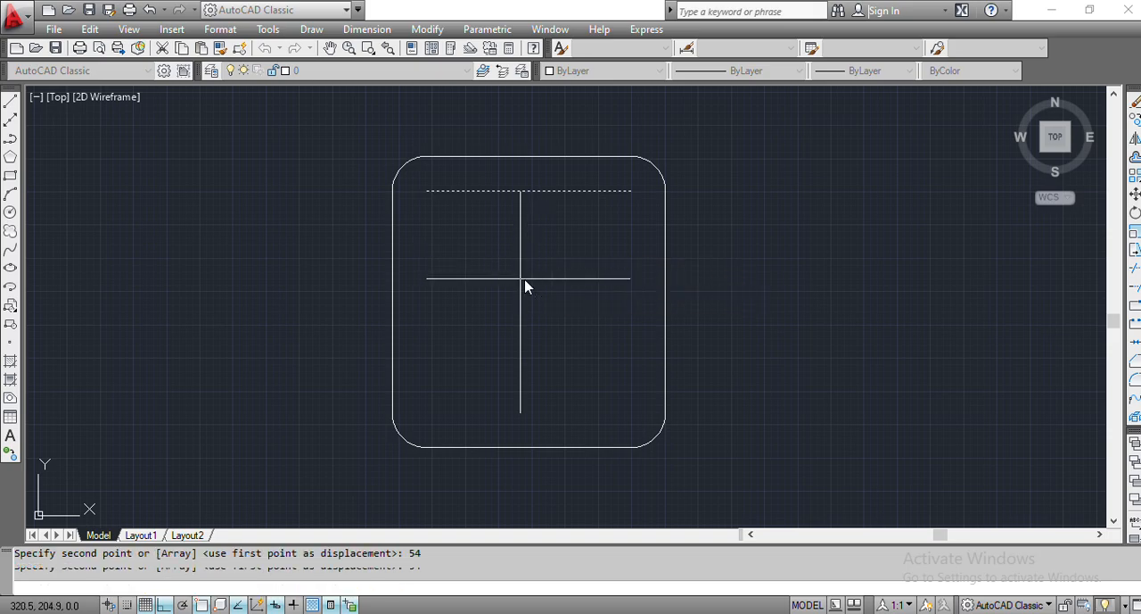
pyautogui.press('Escape')
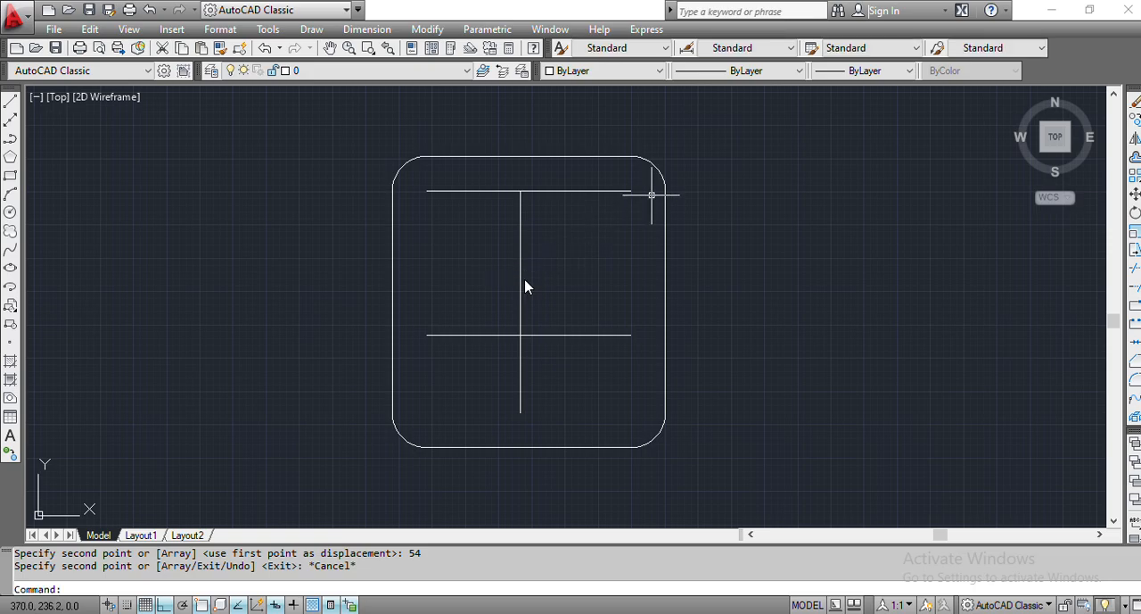
# - Copy the frame's right edge from its upper endpoint to both ends of the inner top horizontal line
pyautogui.click(664, 228)
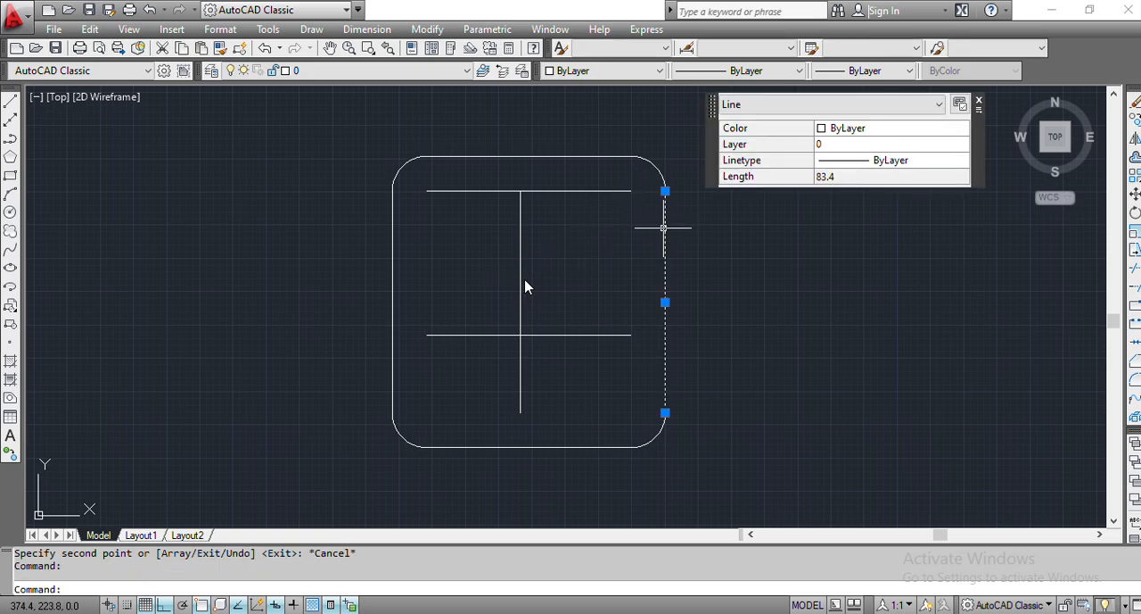
pyautogui.write('COPY')
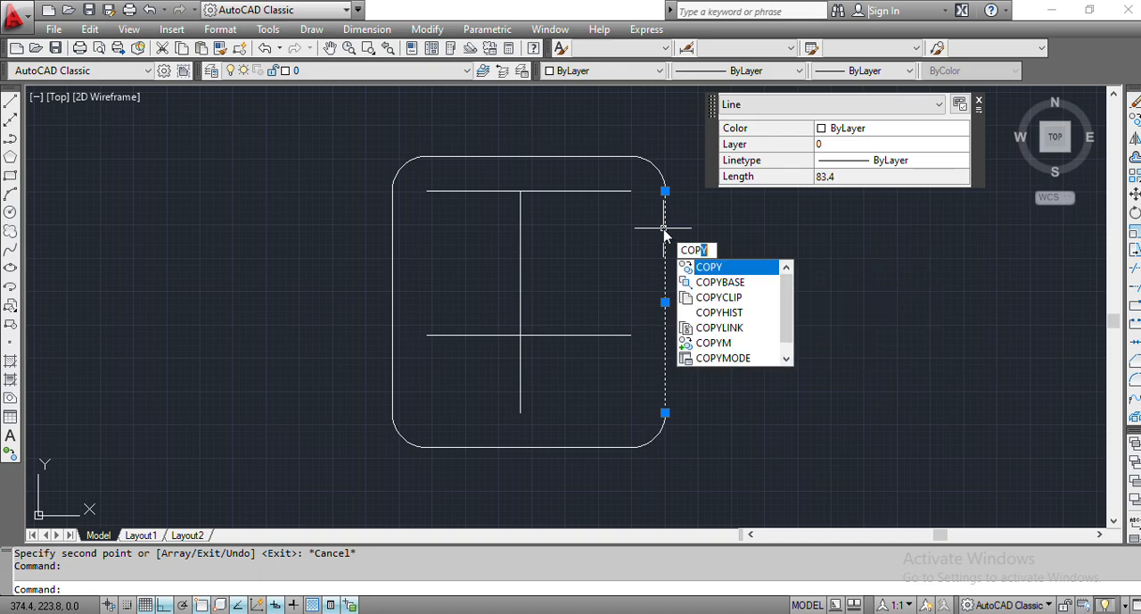
pyautogui.press('Return')
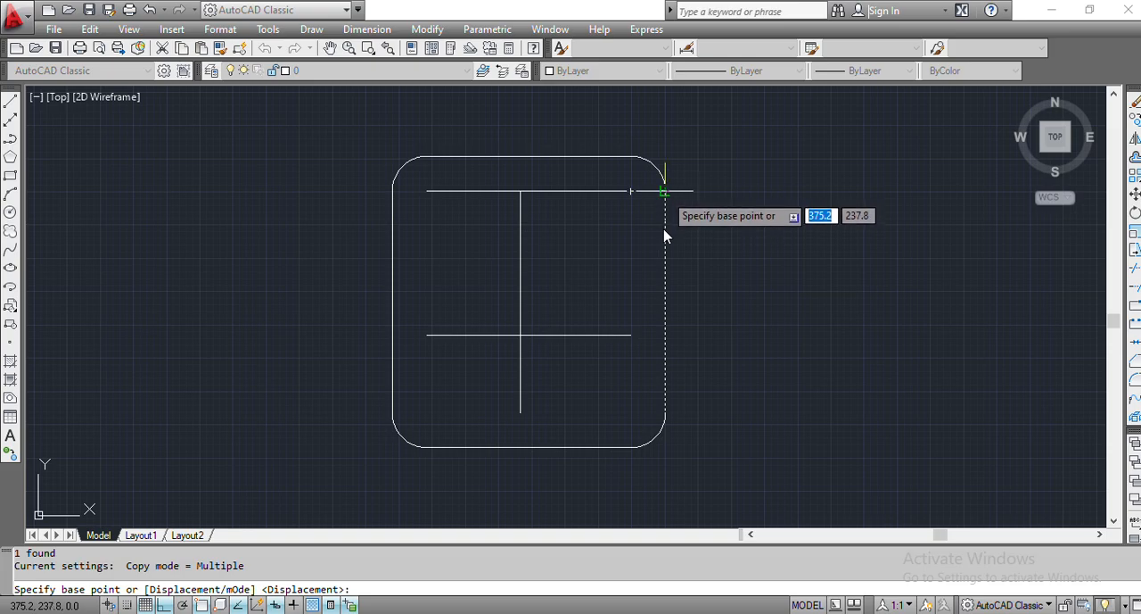
pyautogui.click(664, 235)
pyautogui.click(664, 235)
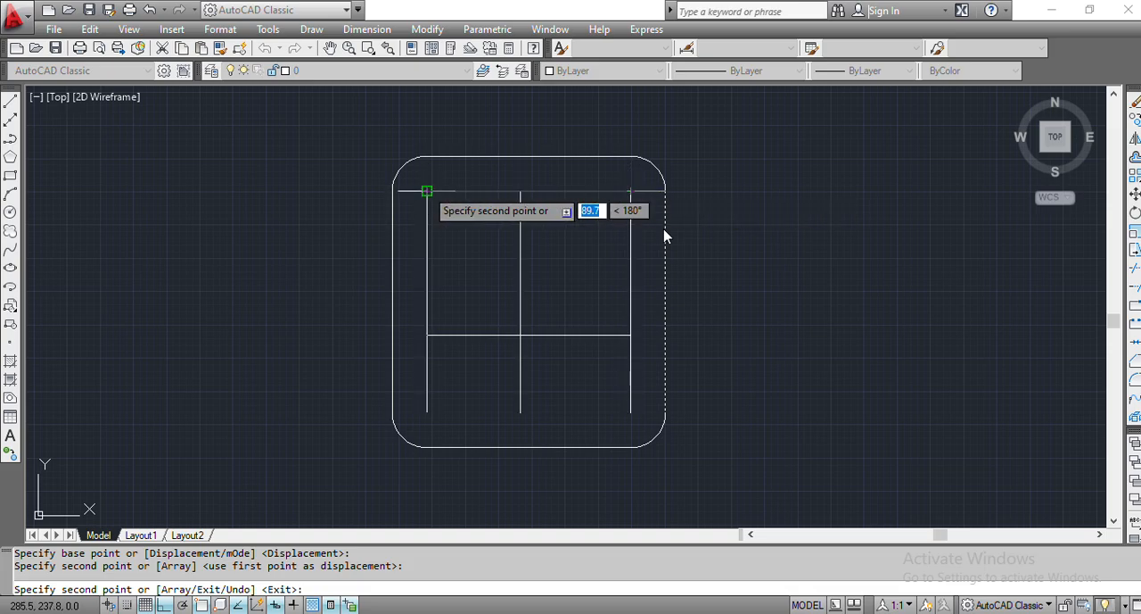
pyautogui.click(428, 190)
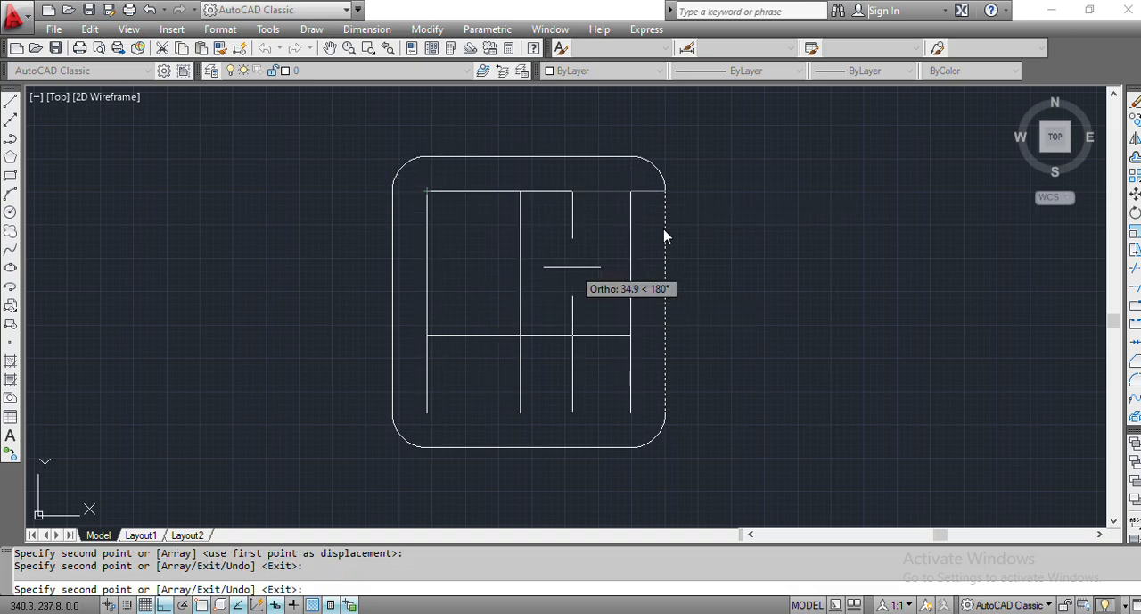
pyautogui.press('Escape')
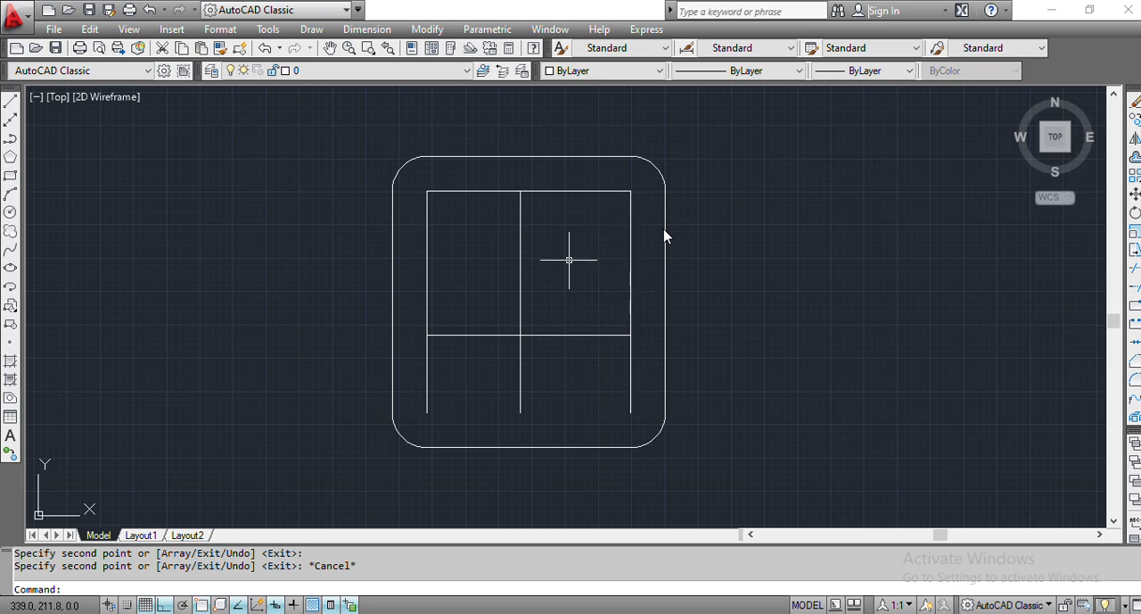
# - Draw a circle of radius 19 mm centred on the right end of the inner top horizontal line
pyautogui.write('circ')
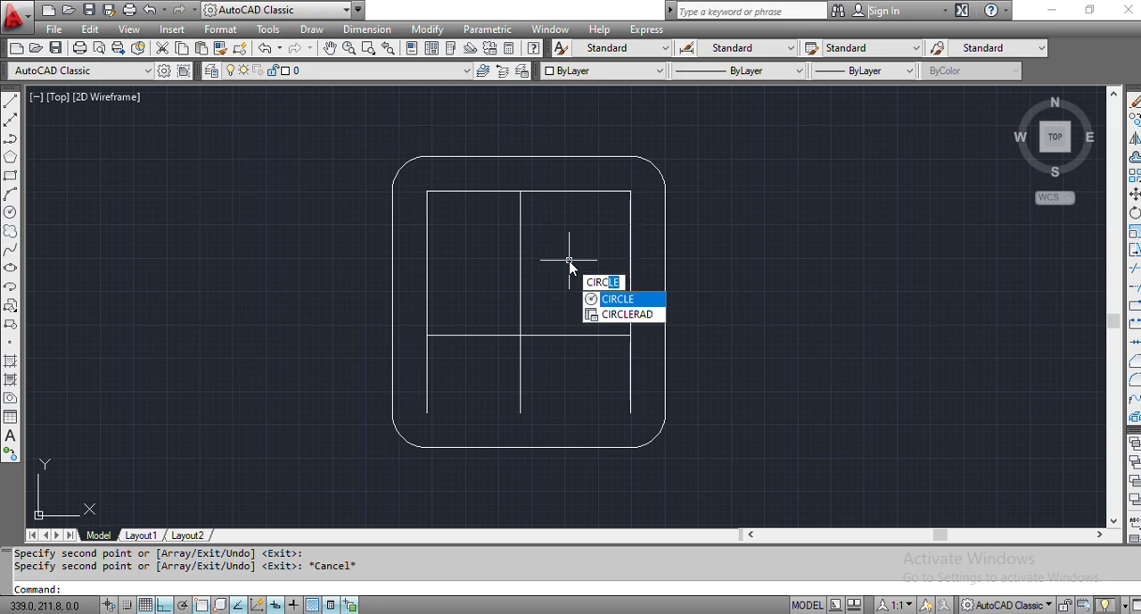
pyautogui.press('Return')
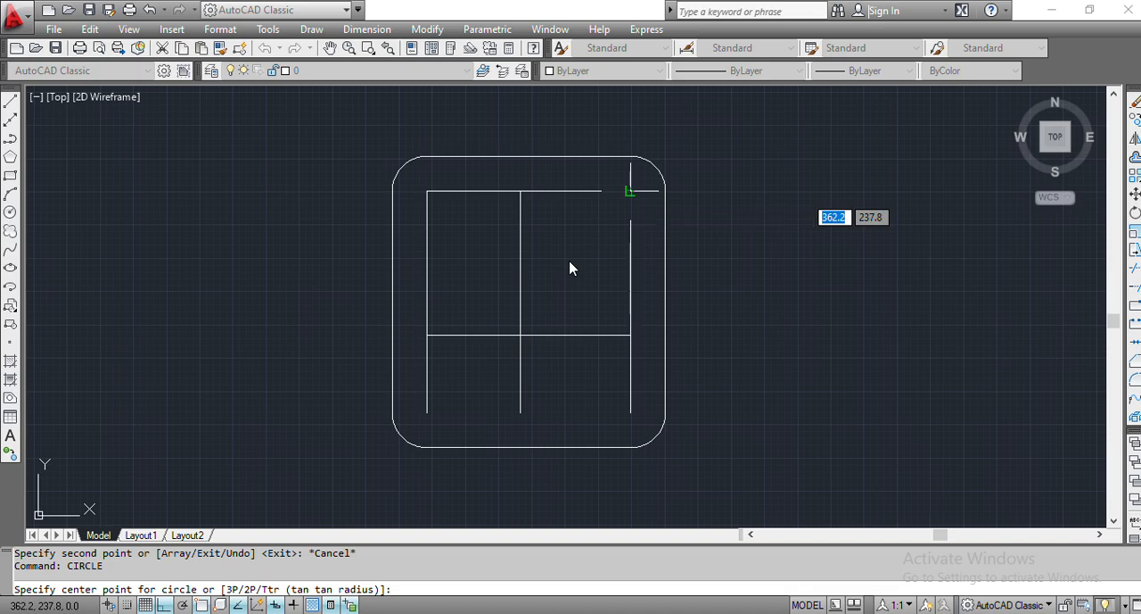
pyautogui.click(630, 190)
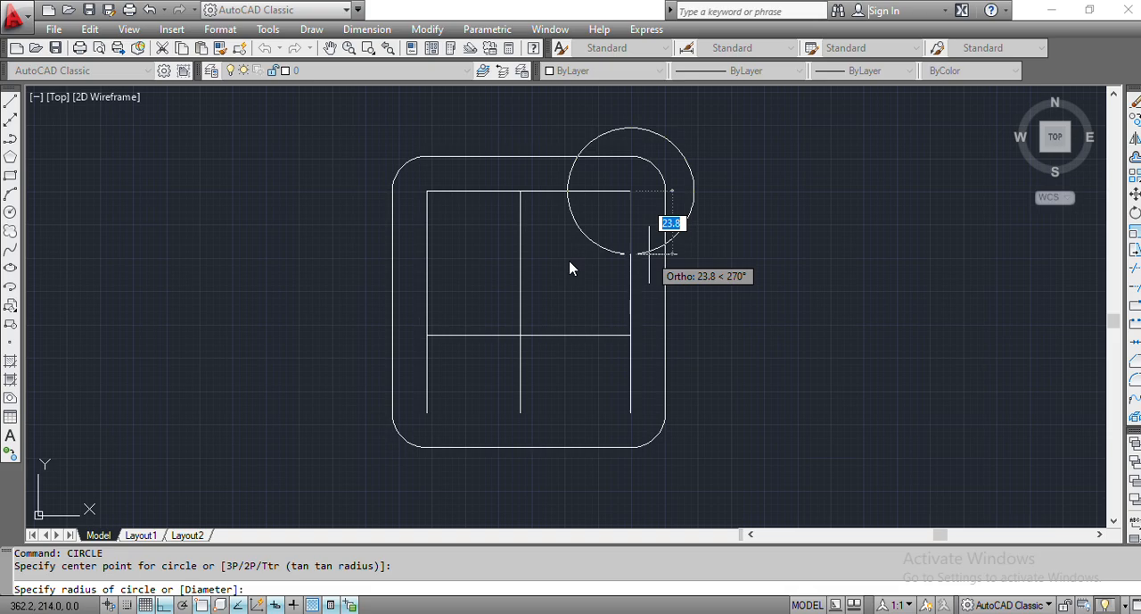
pyautogui.write('1')
pyautogui.press('Return')
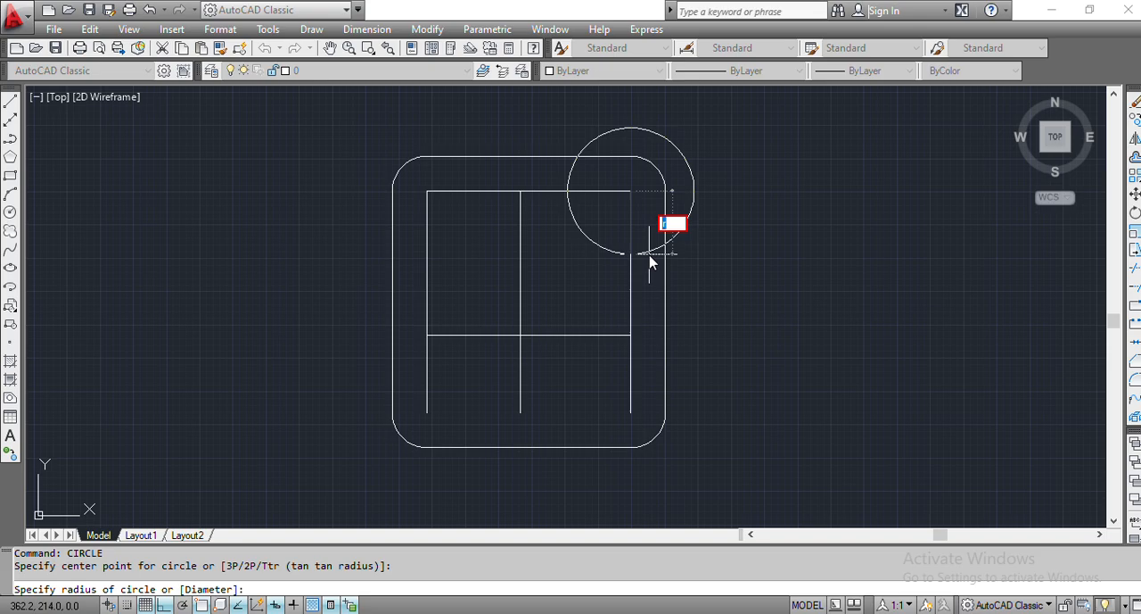
pyautogui.press('Escape')
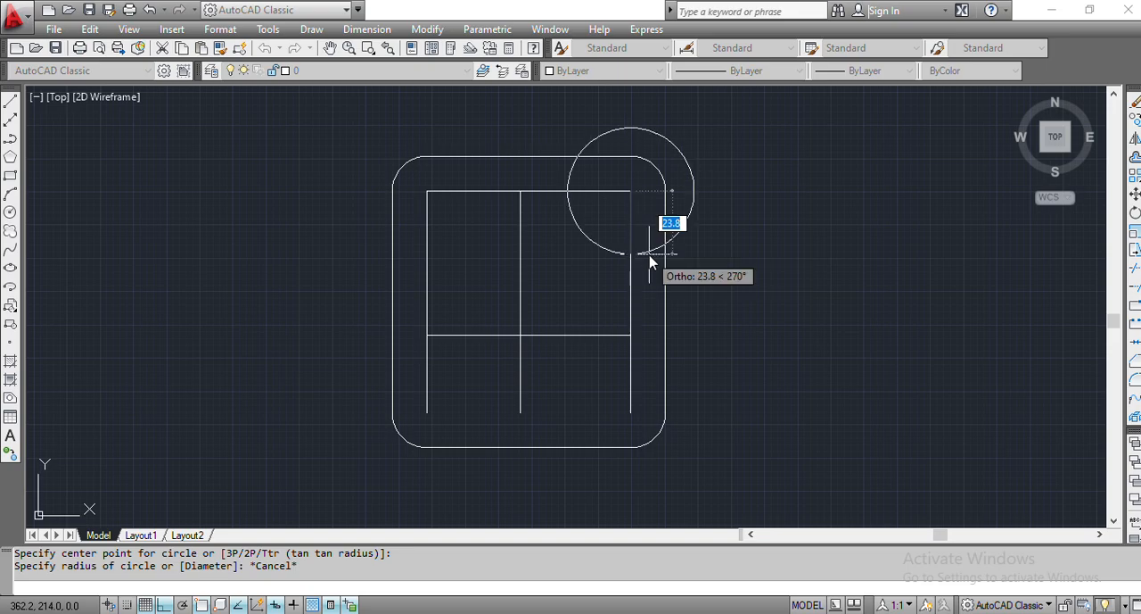
pyautogui.write('r')
pyautogui.press('Return')
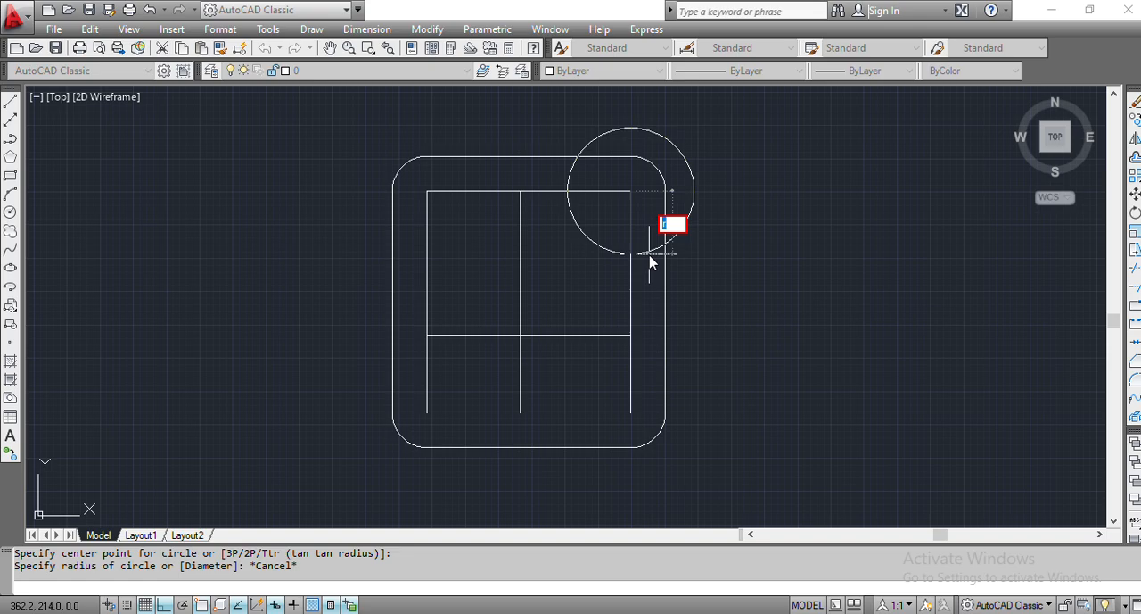
pyautogui.write('19')
pyautogui.press('Return')
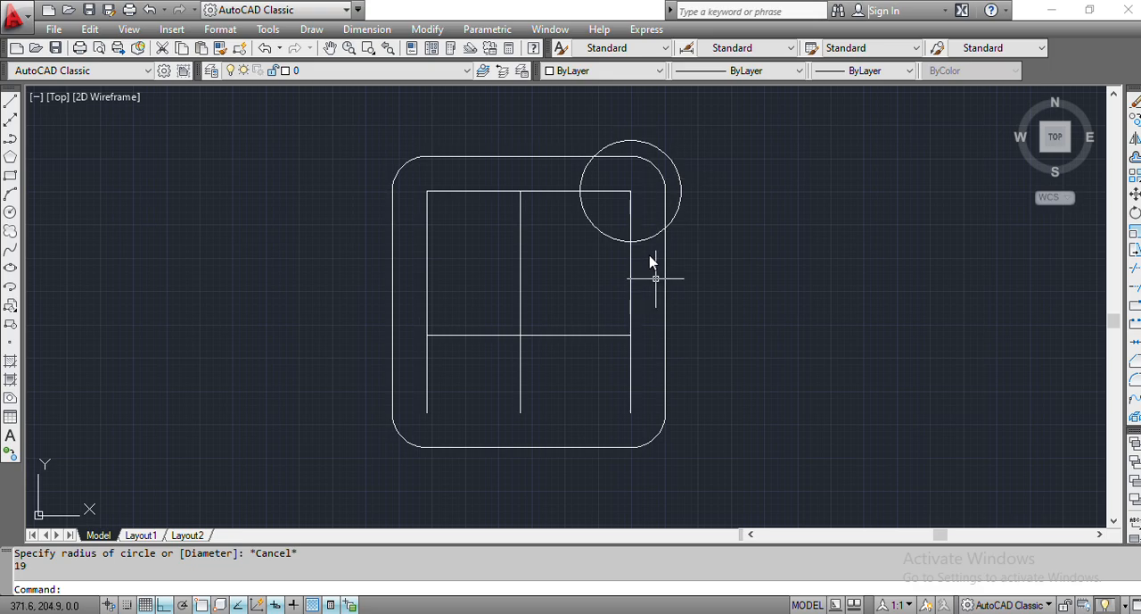
# - Check the radii in tiktok.pdf and draw a 12 mm radius circle where the middle vertical line crosses the lower horizontal line
pyautogui.hotkey('alt', 'Tab')
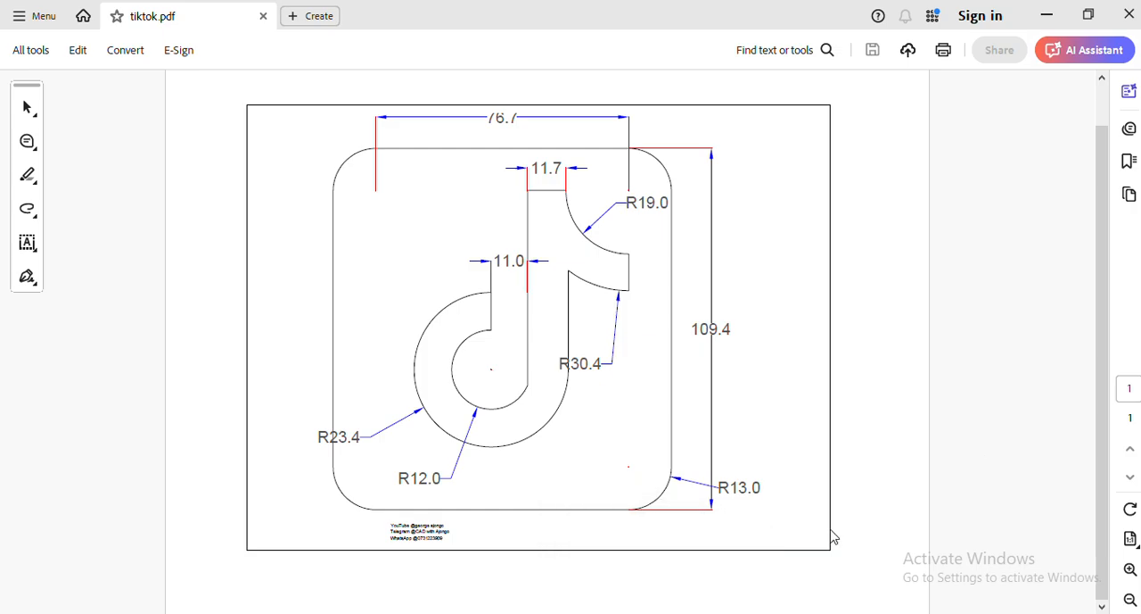
pyautogui.click(758, 612)
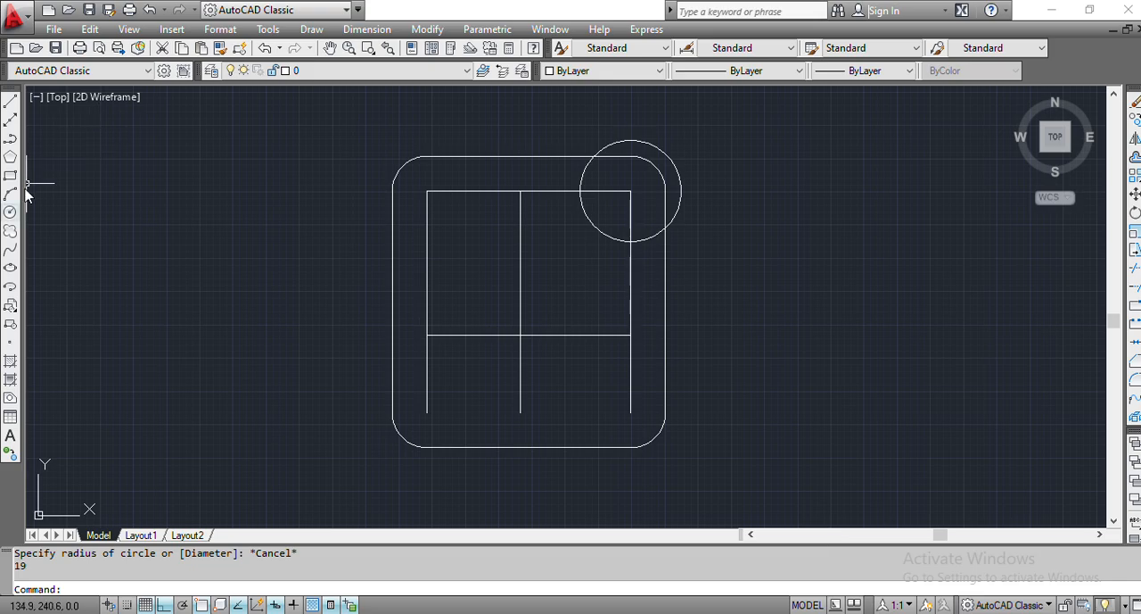
pyautogui.click(10, 212)
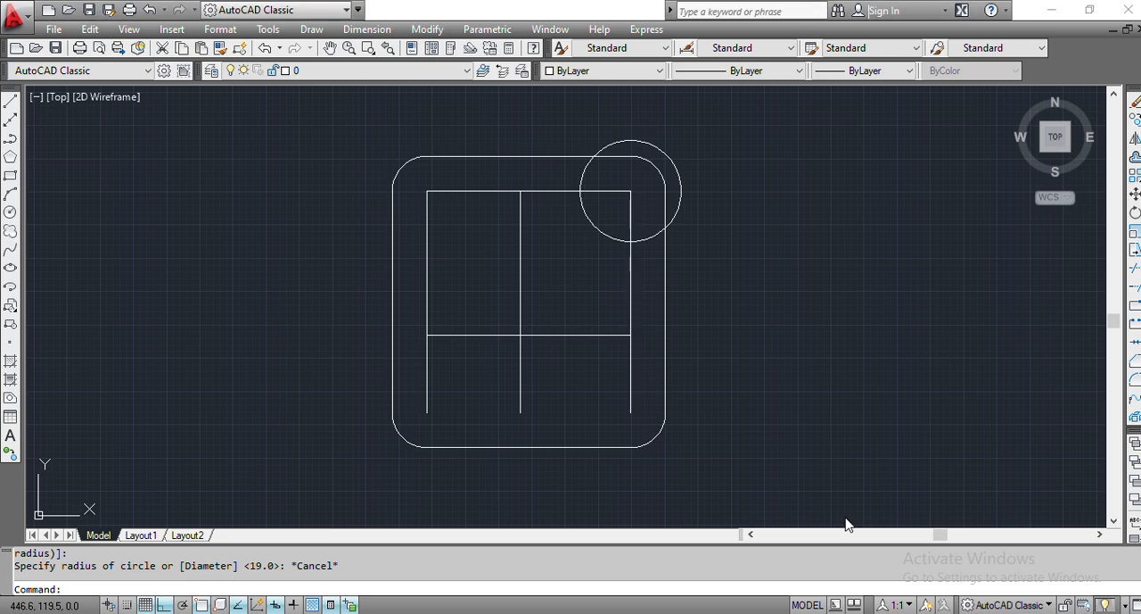
pyautogui.click(9, 212)
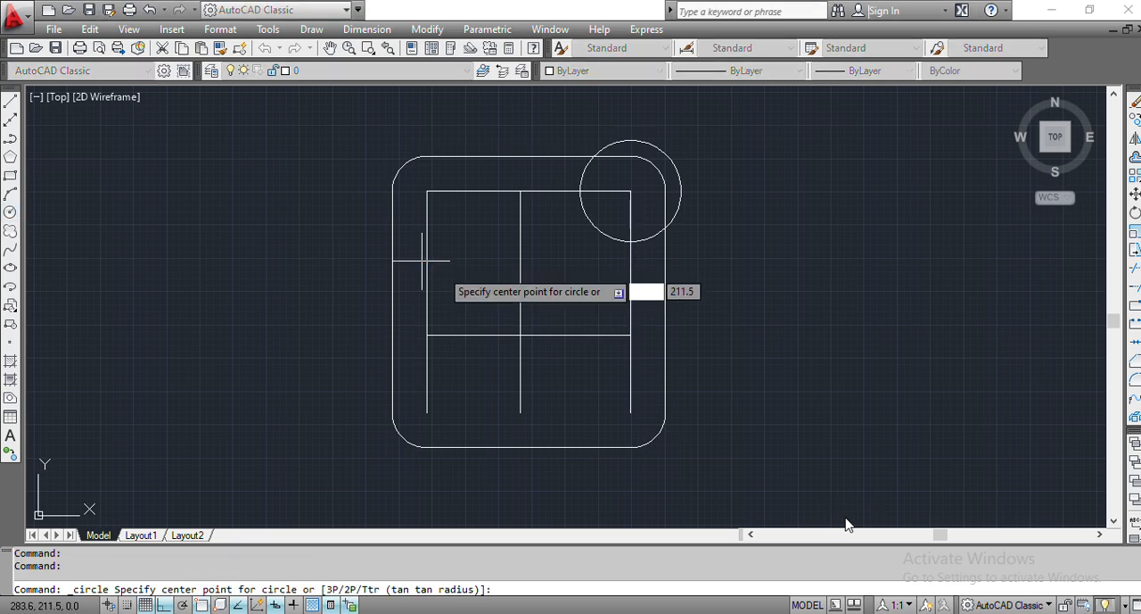
pyautogui.click(521, 336)
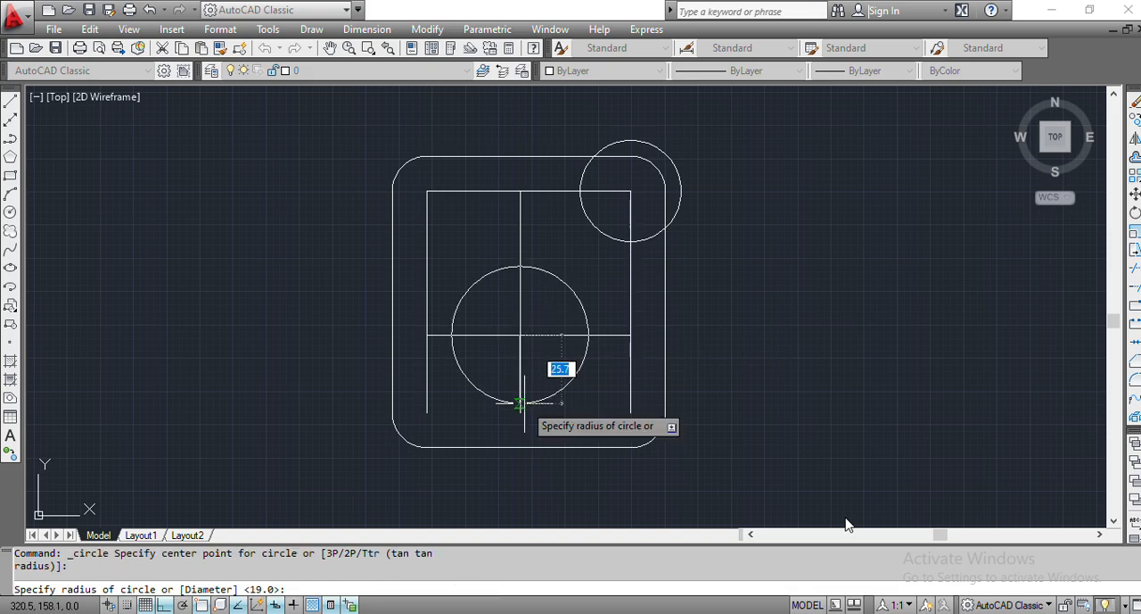
pyautogui.write('12')
pyautogui.press('Return')
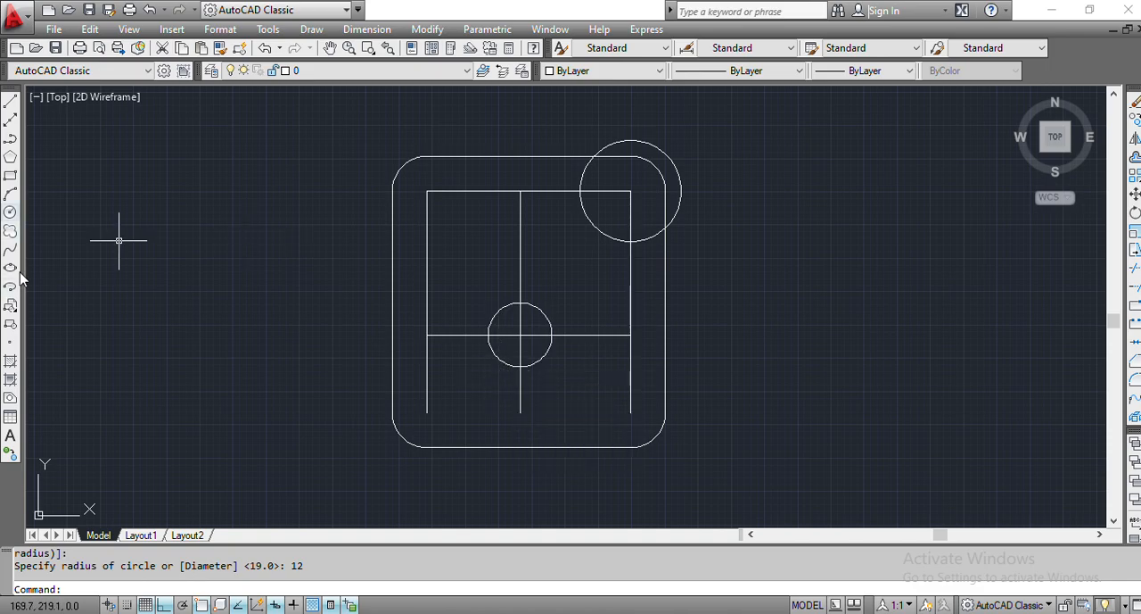
# - Draw a concentric circle of radius 23.4 mm around the 12 mm radius circle
pyautogui.click(10, 211)
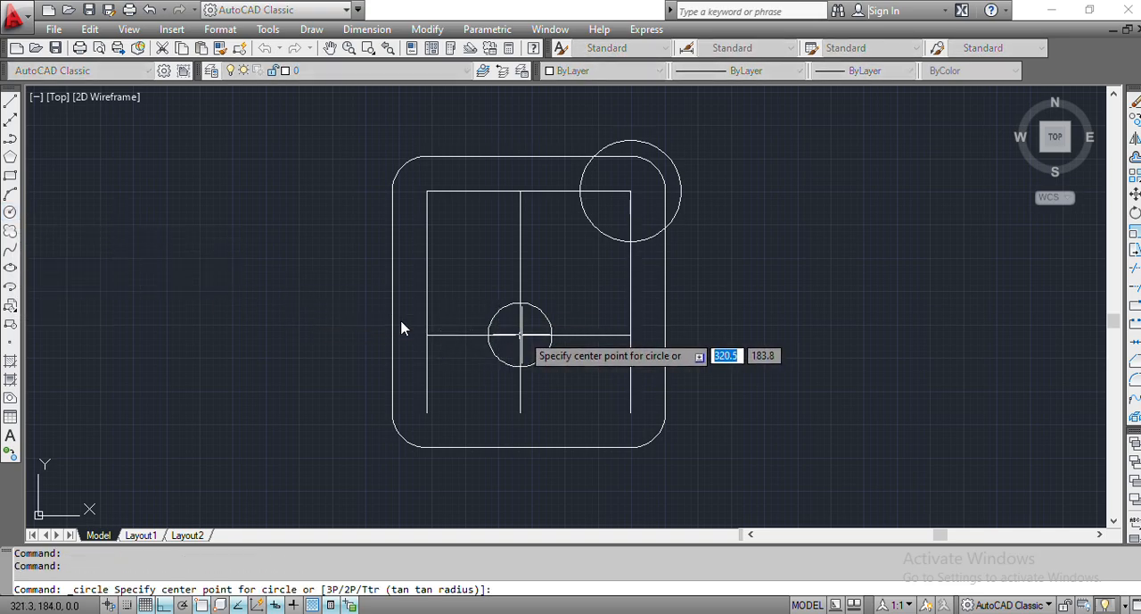
pyautogui.click(521, 334)
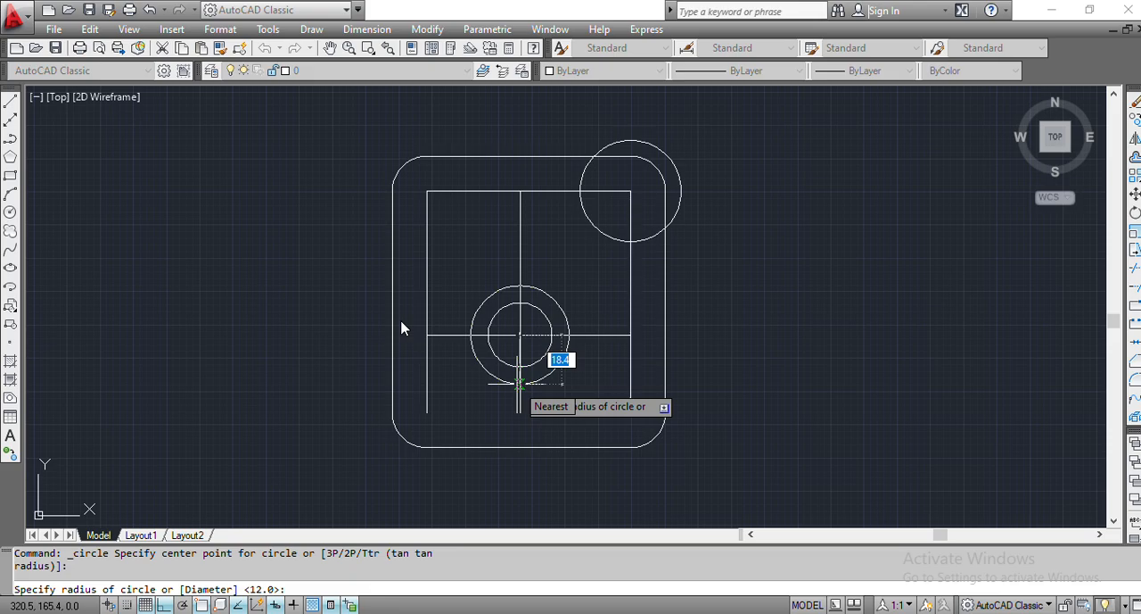
pyautogui.write('23')
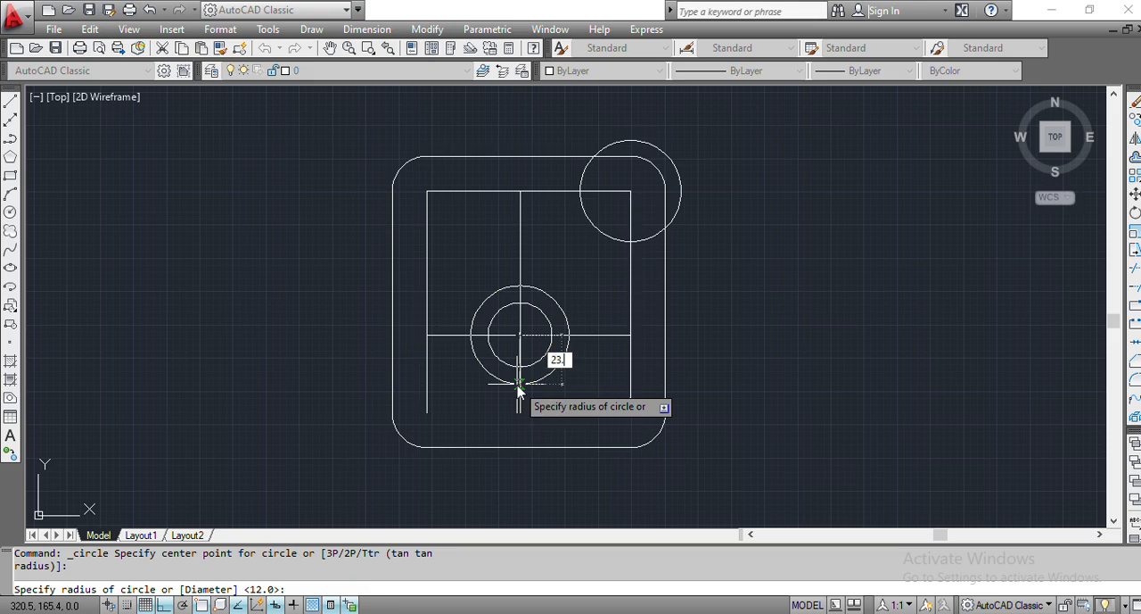
pyautogui.write('.4')
pyautogui.press('Return')
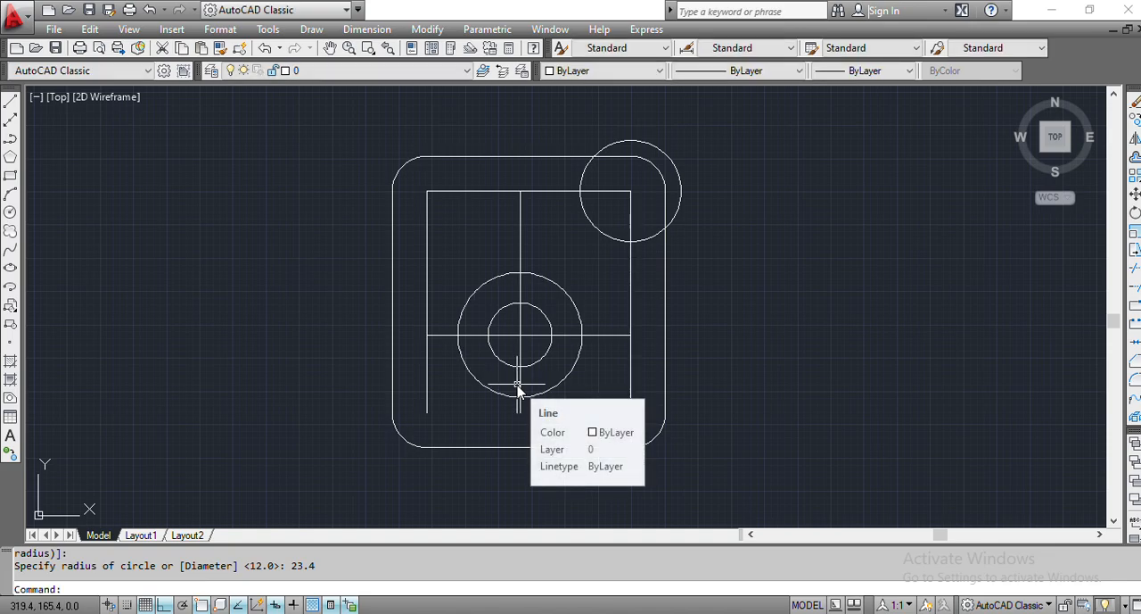
# - Copy the middle vertical line 11 mm to the right, using its upper endpoint as base point
pyautogui.click(520, 236)
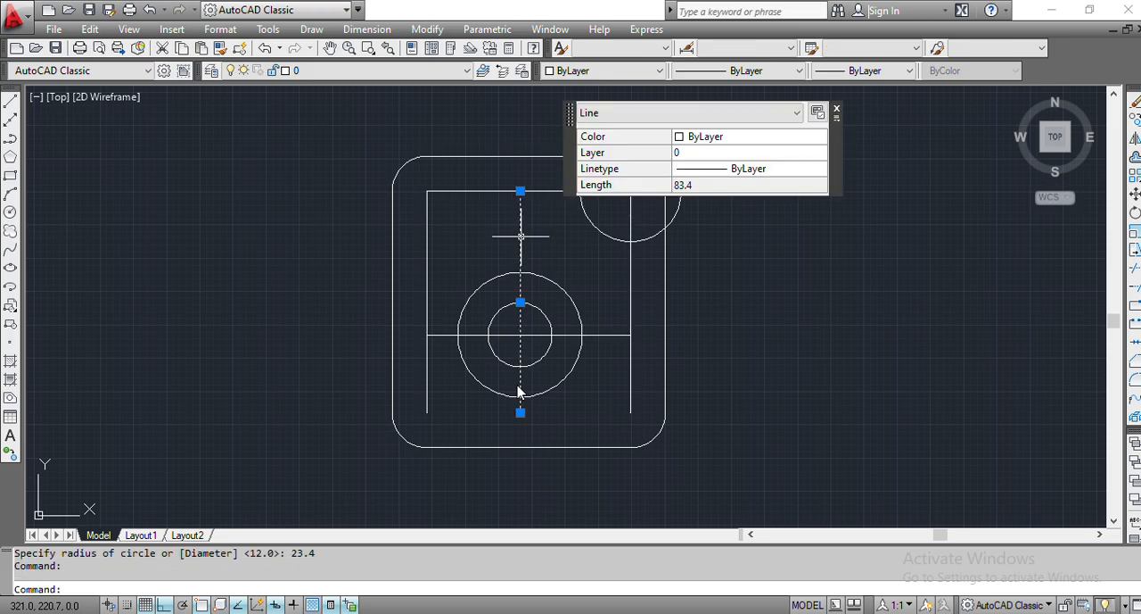
pyautogui.write('COPY')
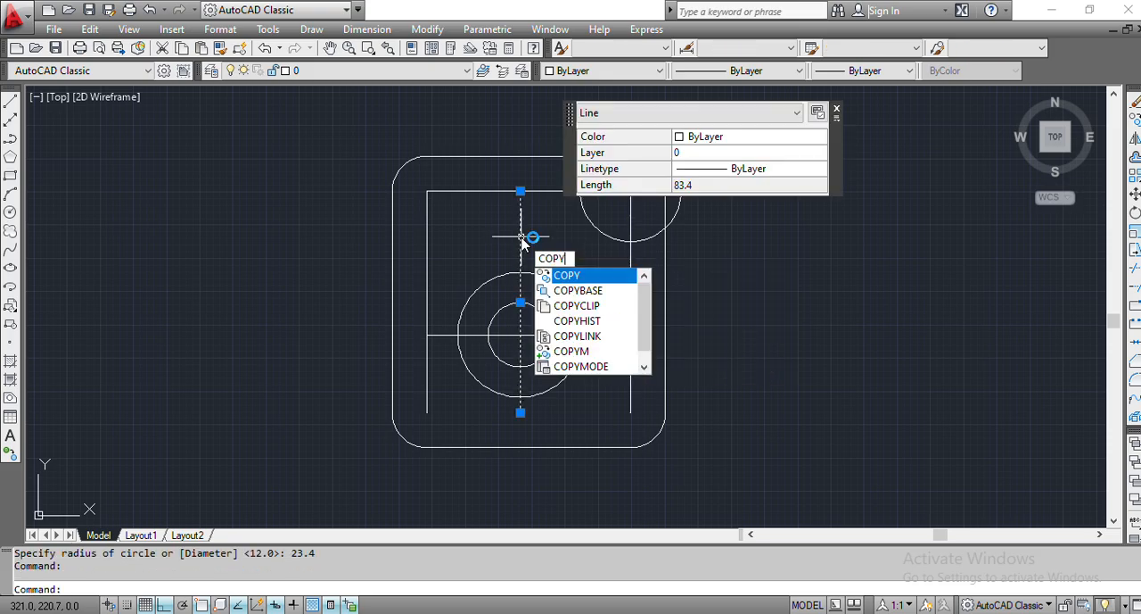
pyautogui.press('Return')
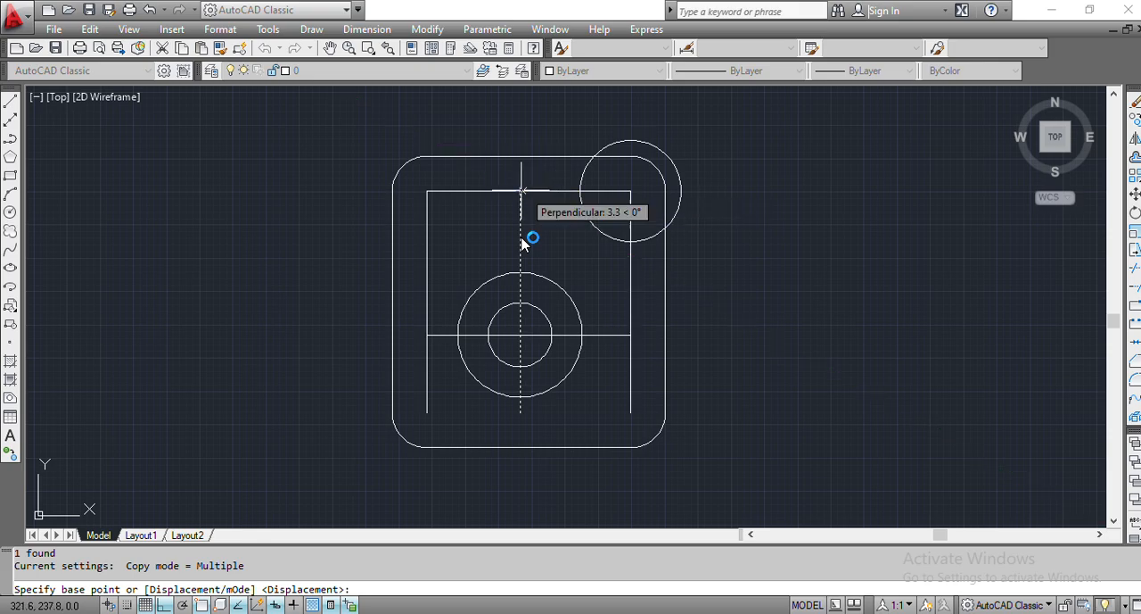
pyautogui.click(520, 190)
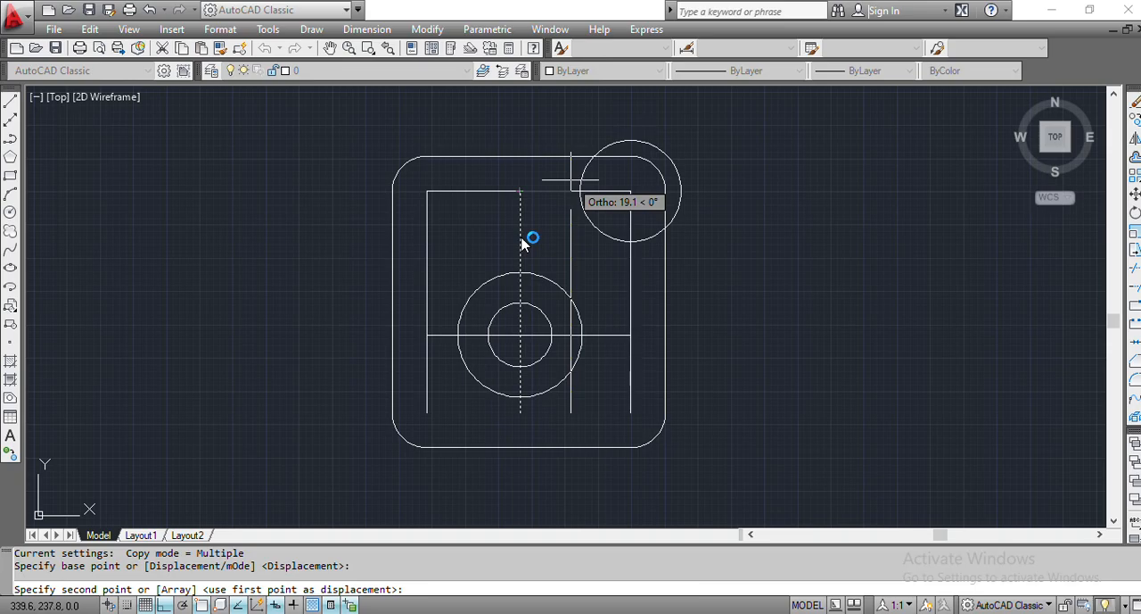
pyautogui.write('11')
pyautogui.press('Return')
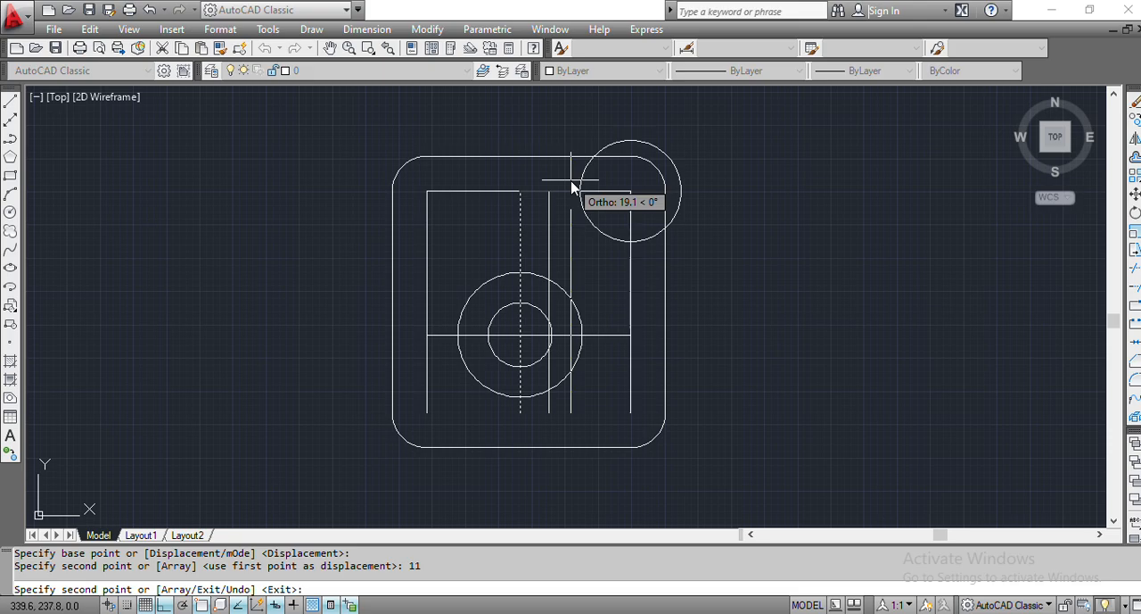
pyautogui.press('Escape')
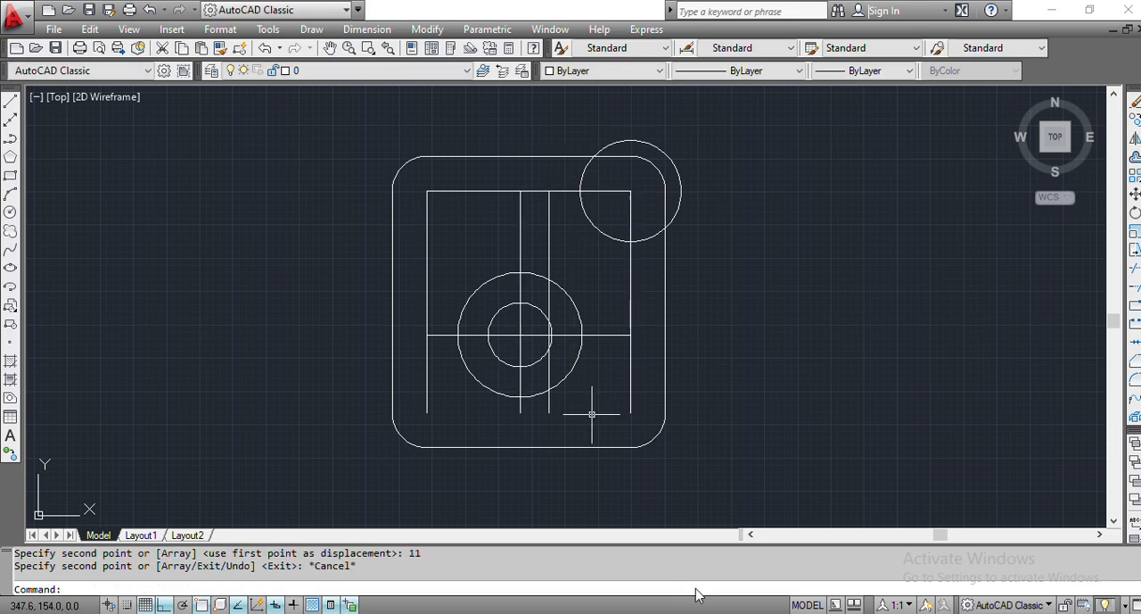
# - Check the stem width in tiktok.pdf and copy the newest vertical line 11.7 mm to the right from its upper endpoint
pyautogui.hotkey('alt', 'Tab')
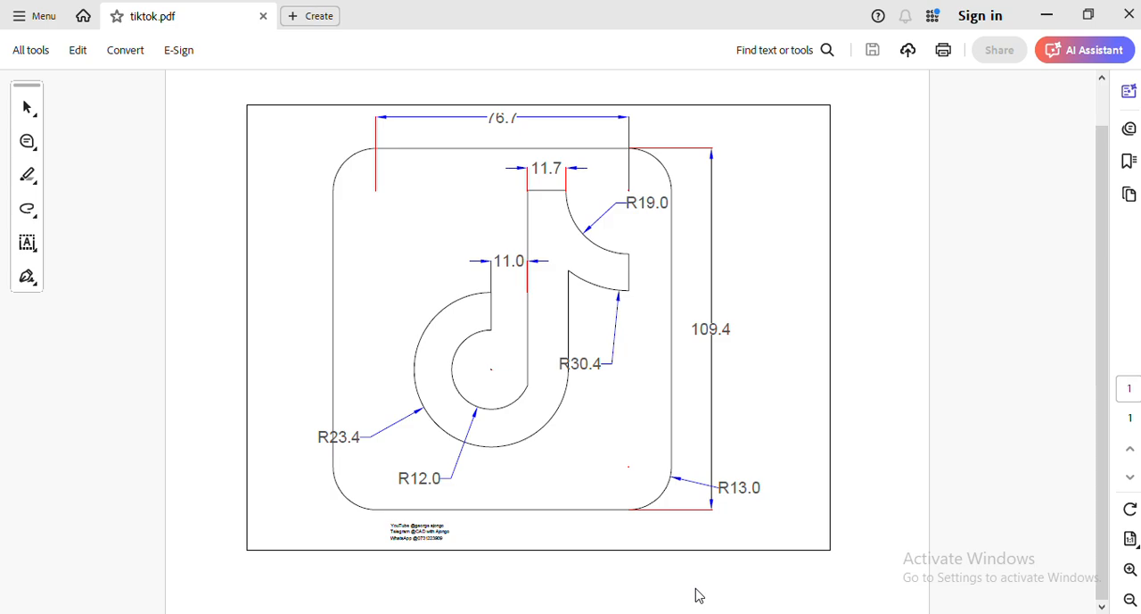
pyautogui.hotkey('alt', 'Tab')
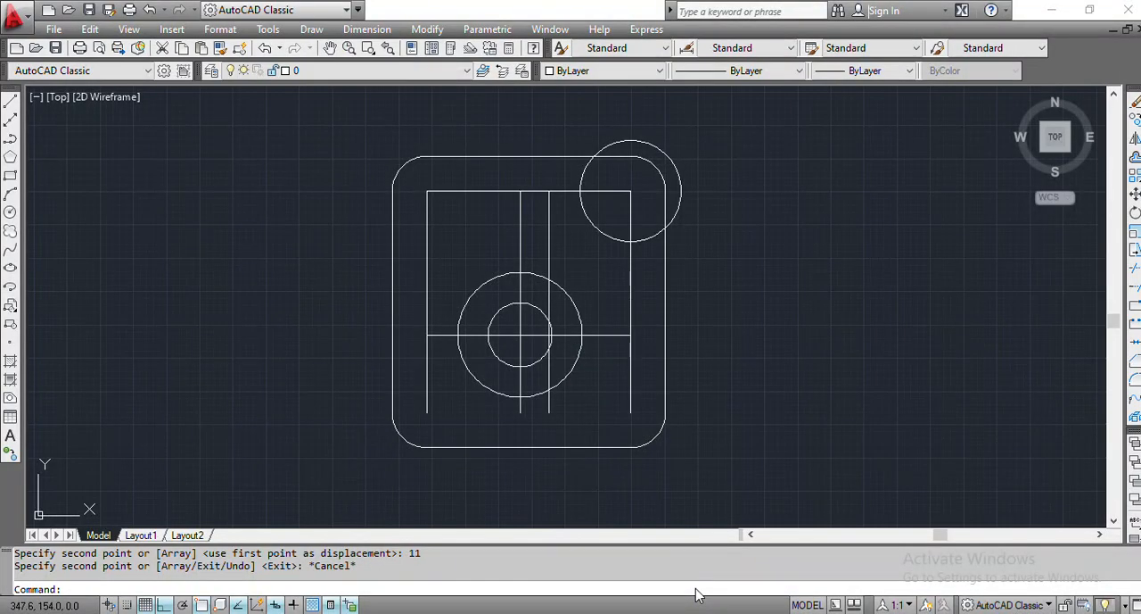
pyautogui.click(549, 239)
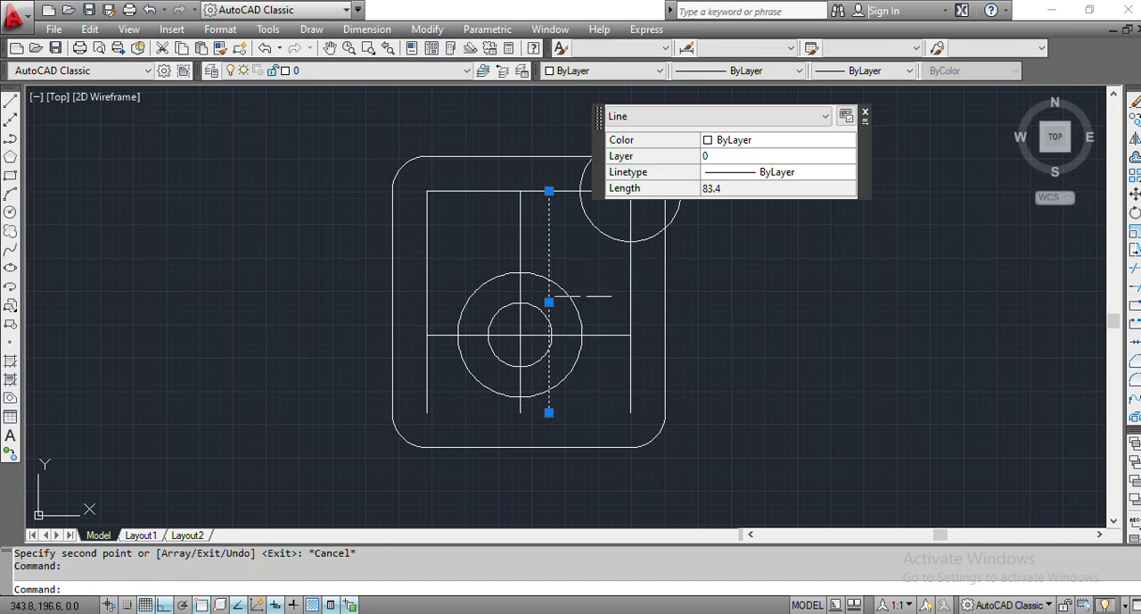
pyautogui.write('COPY')
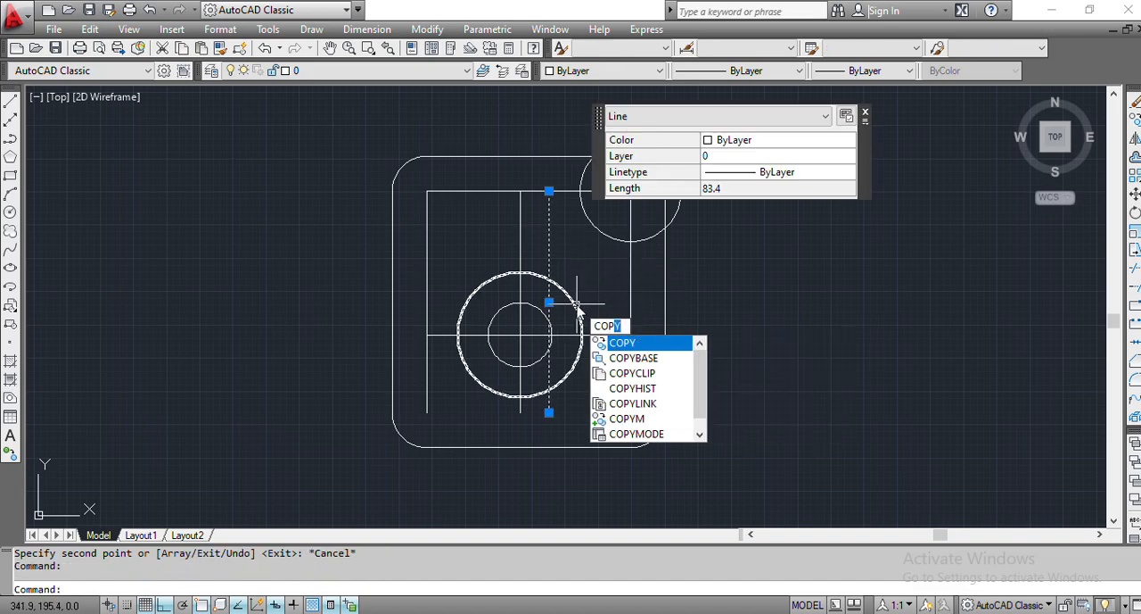
pyautogui.press('Return')
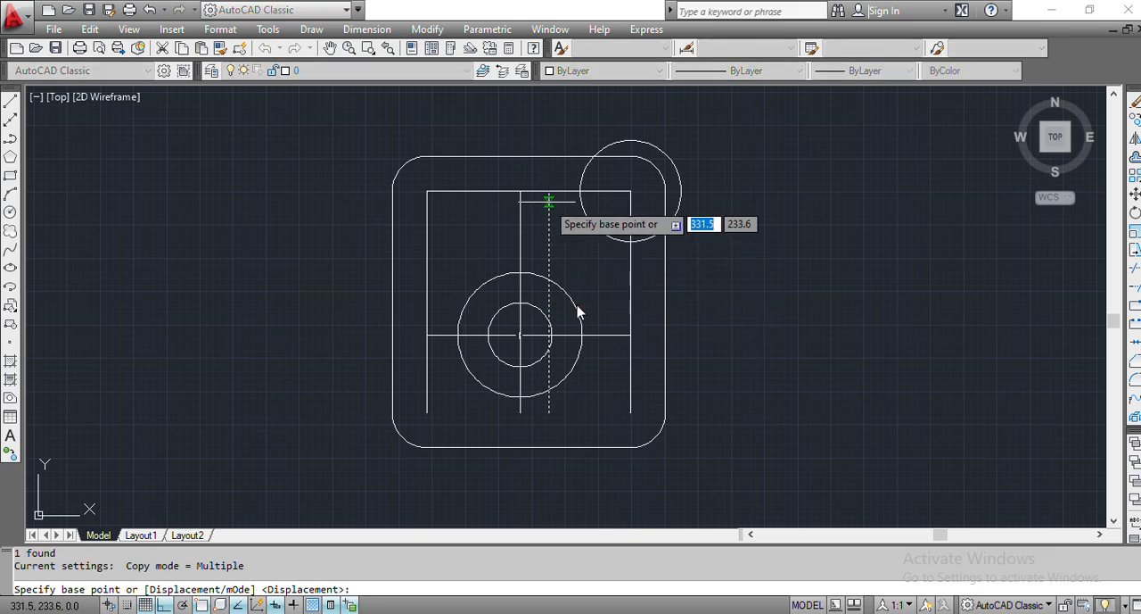
pyautogui.click(549, 190)
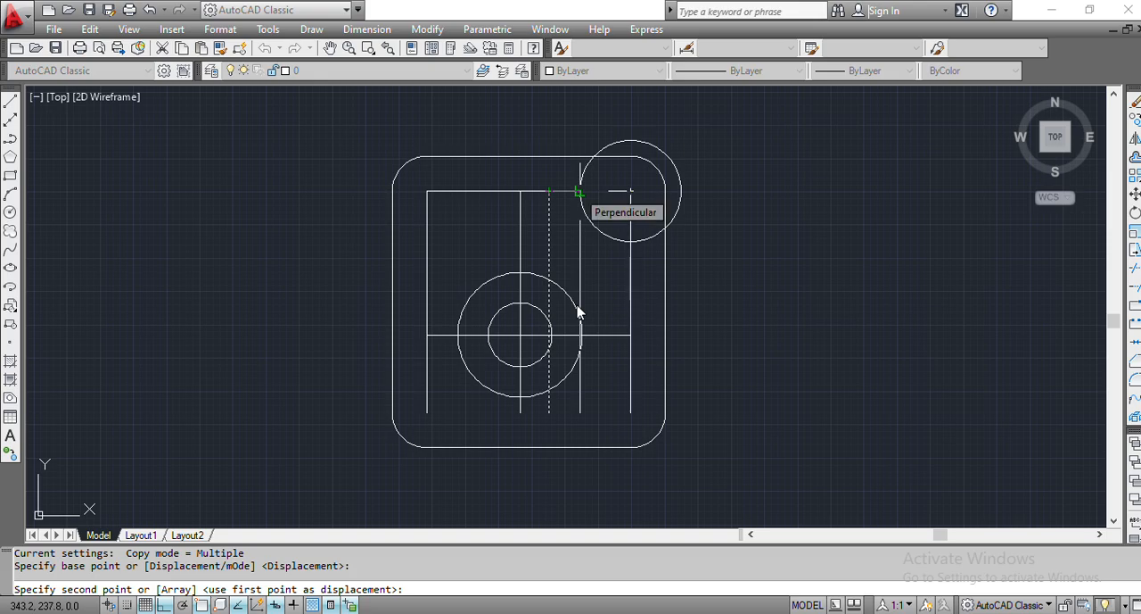
pyautogui.write('11')
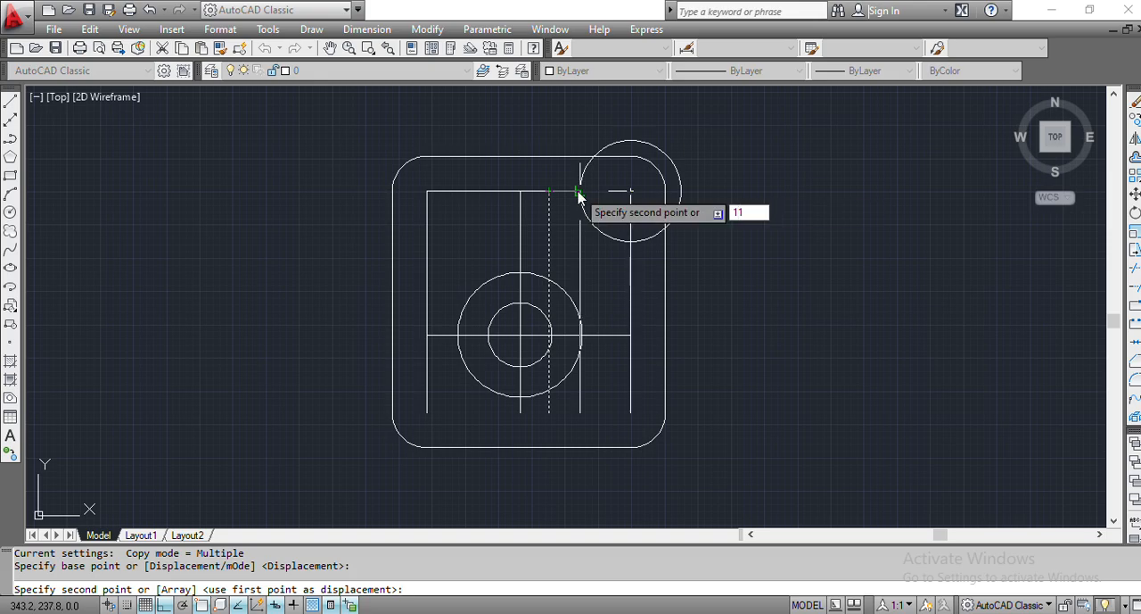
pyautogui.write('.7')
pyautogui.press('Return')
pyautogui.press('Escape')
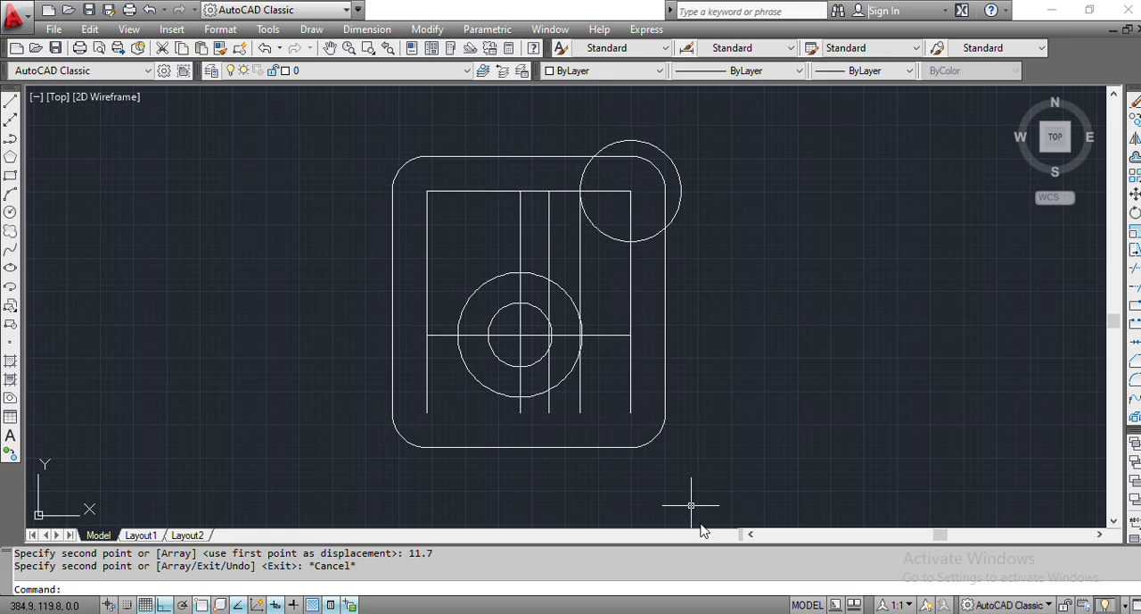
# - Compare with tiktok.pdf and trim both concentric note circles above the horizontal line, between the middle vertical line and its 11 mm copy
pyautogui.hotkey('alt', 'Tab')
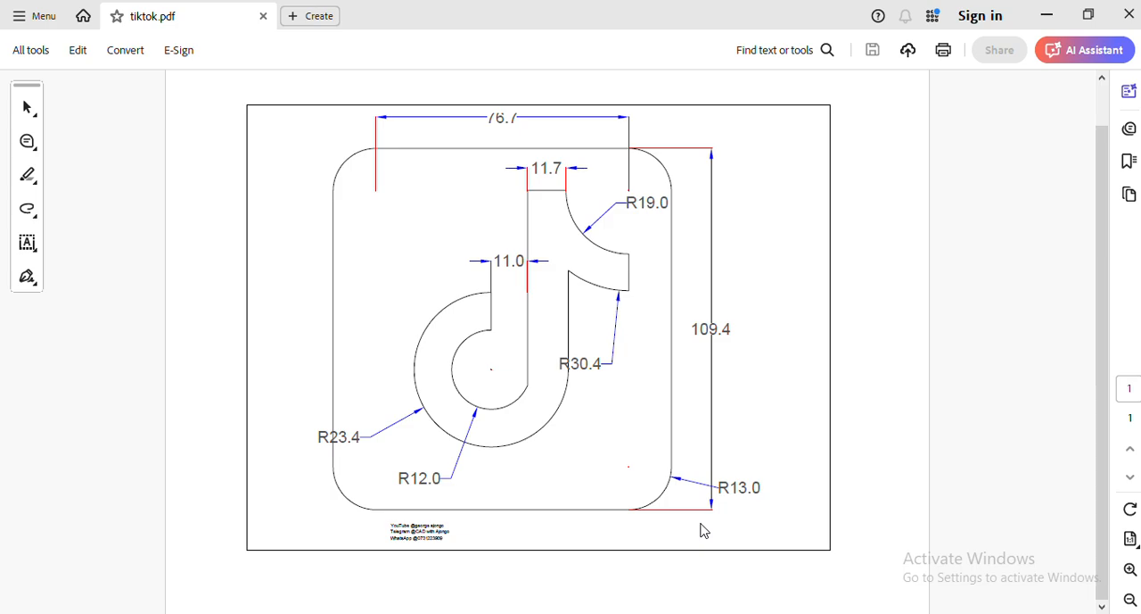
pyautogui.hotkey('alt', 'Tab')
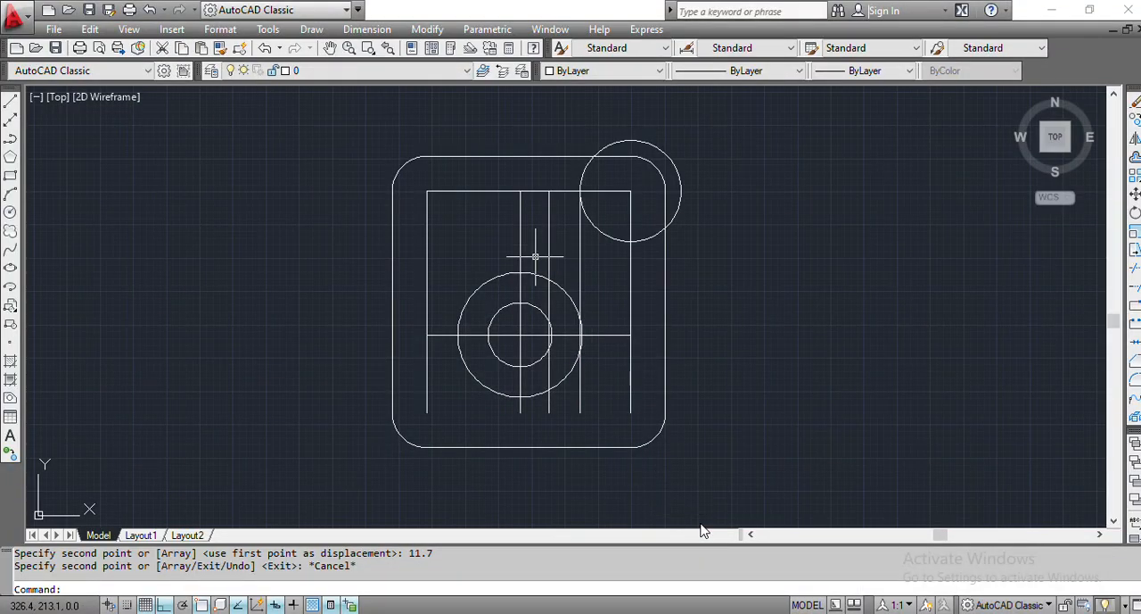
pyautogui.write('trim')
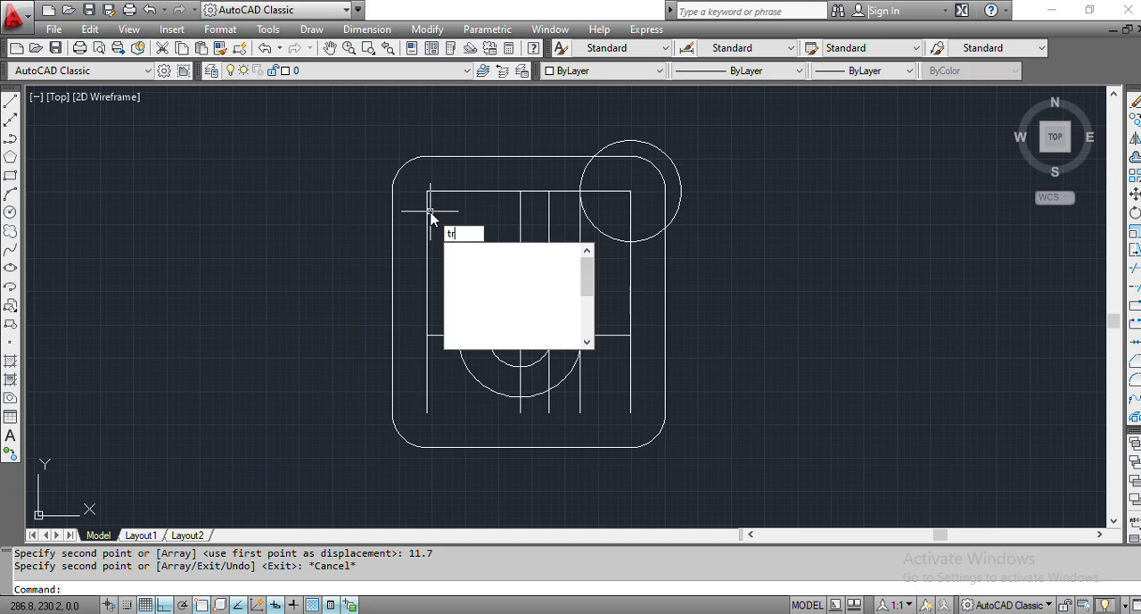
pyautogui.press('Return')
pyautogui.press('Return')
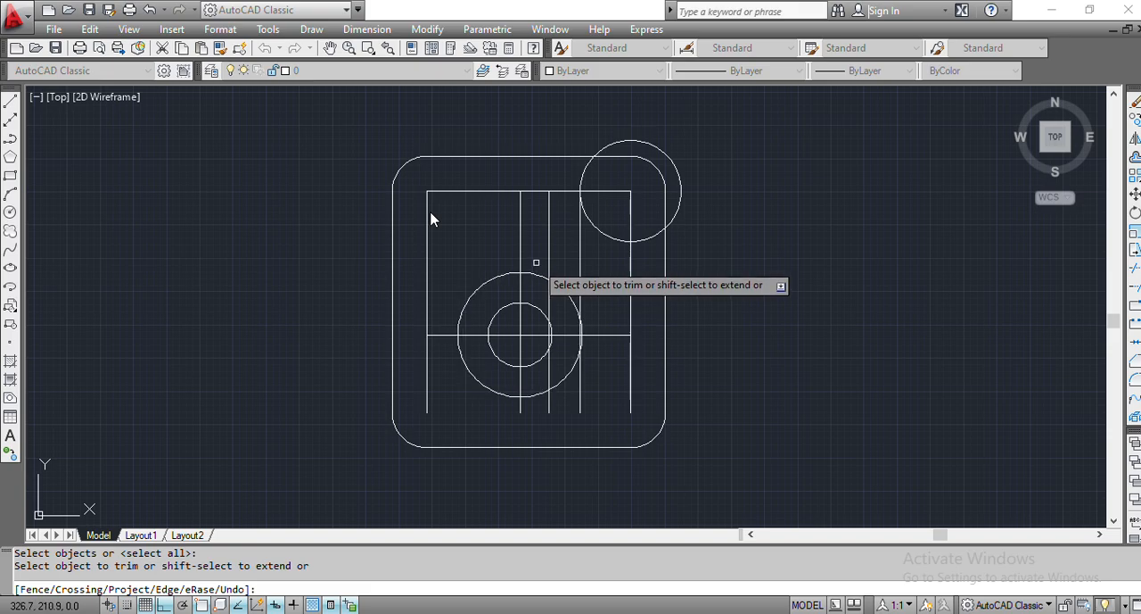
pyautogui.click(536, 262)
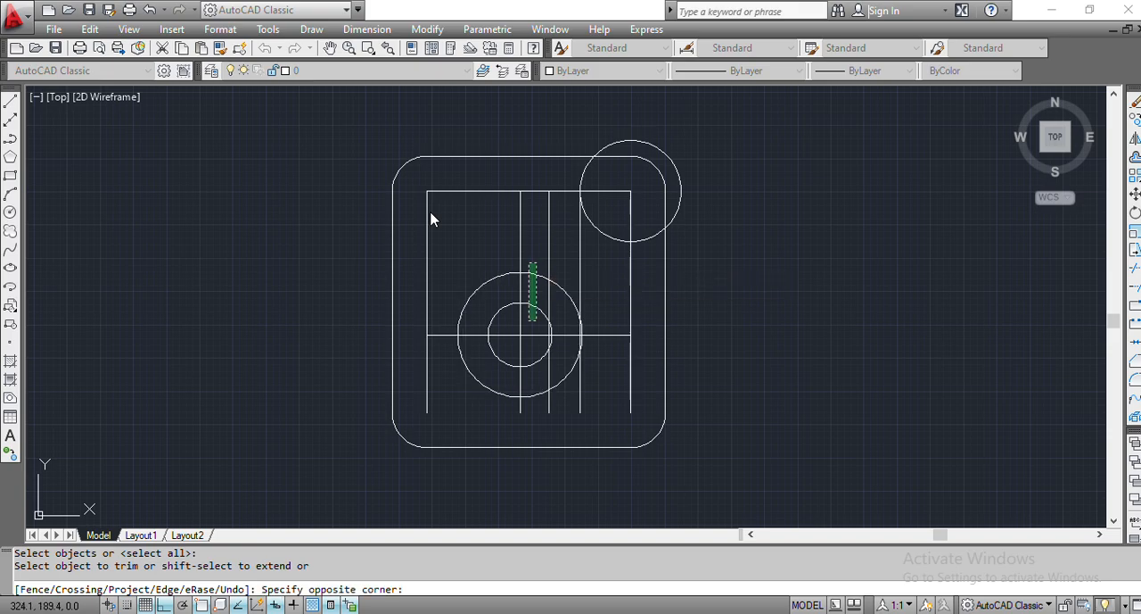
pyautogui.click(534, 322)
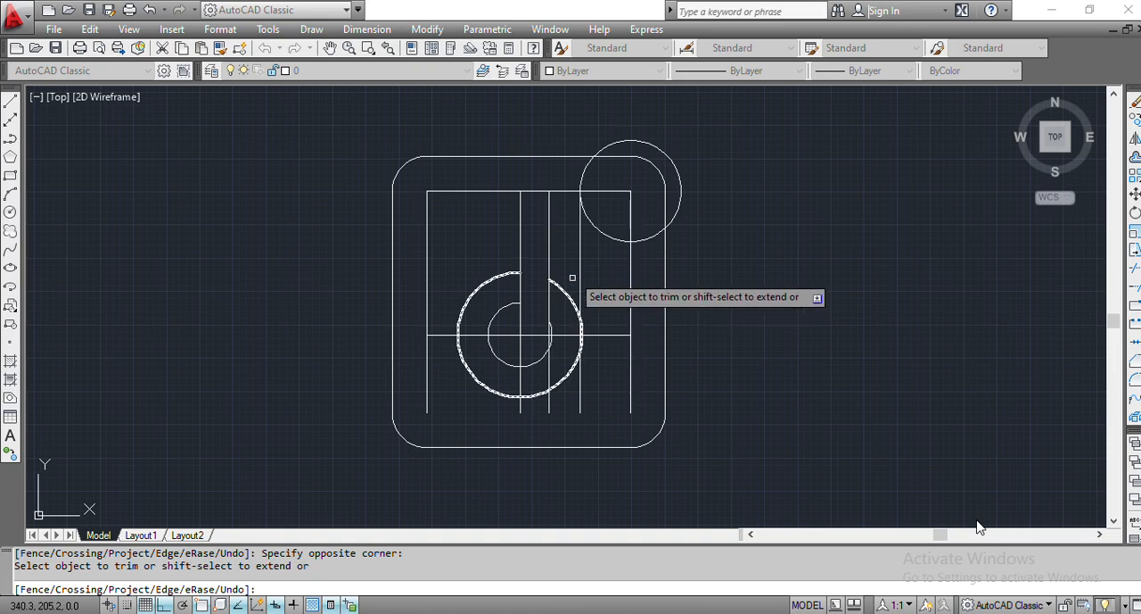
# - Trim the 19 mm radius circle, keeping the quarter arc between the stem's right line and the right inner vertical line
pyautogui.click(586, 171)
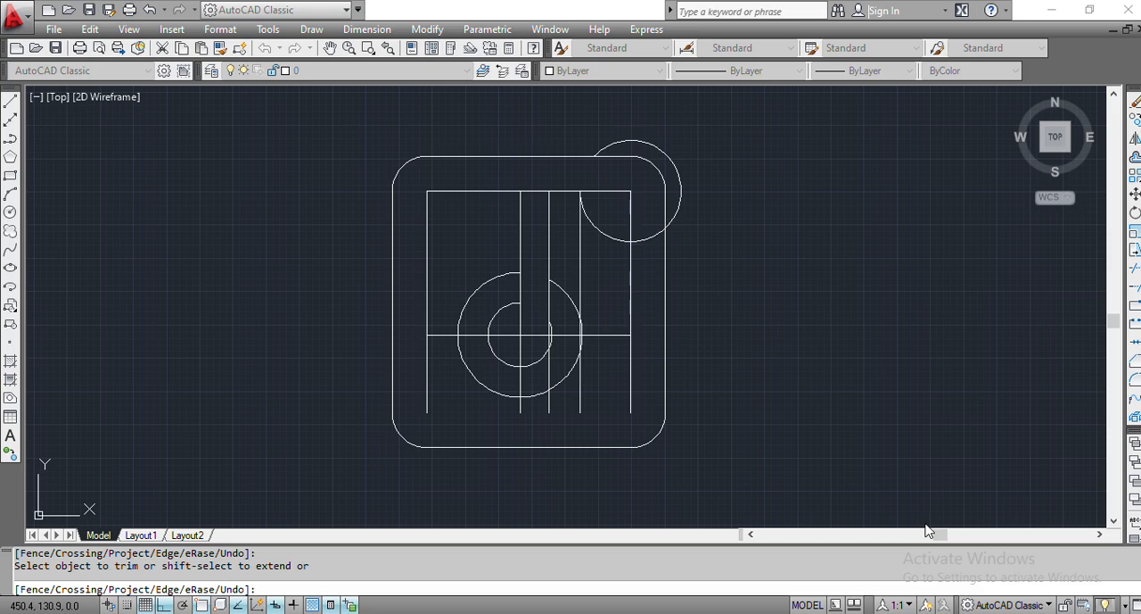
pyautogui.click(644, 240)
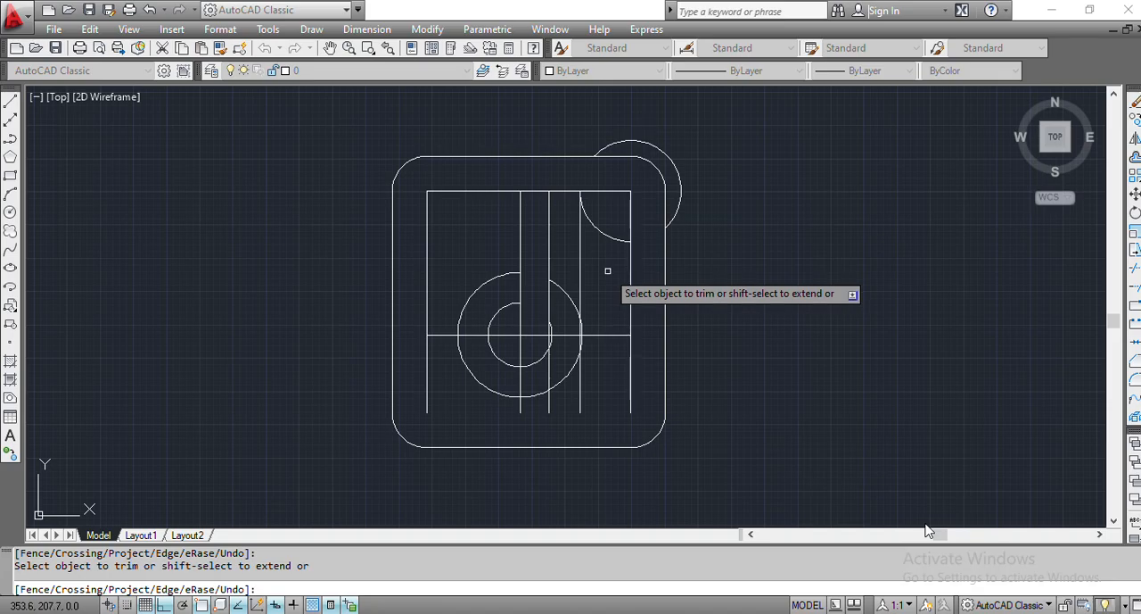
pyautogui.press('Escape')
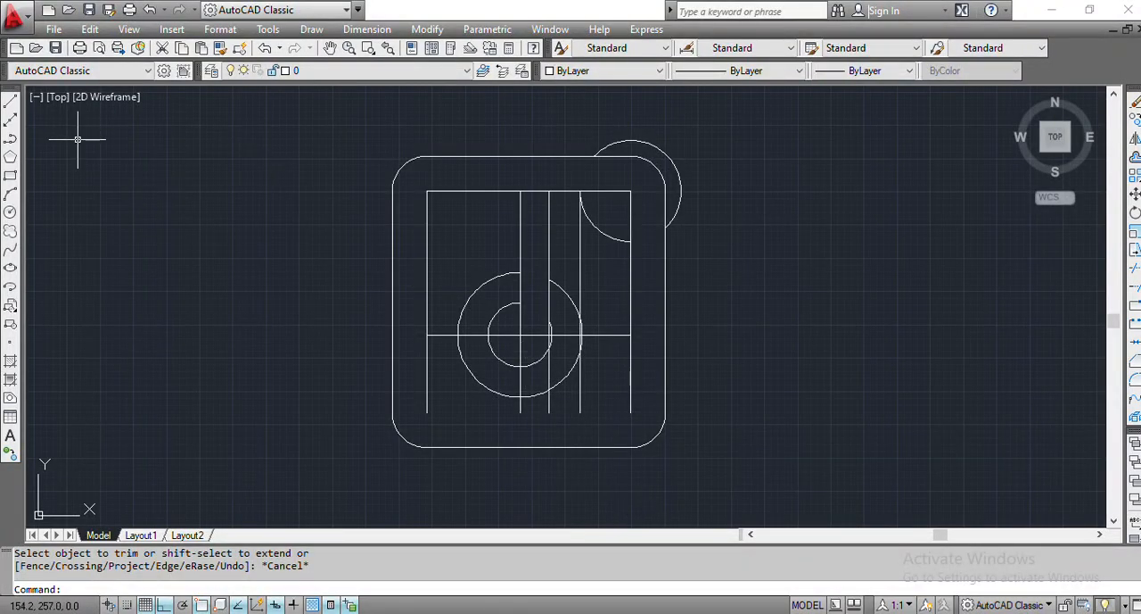
# - Draw a circle of radius 30.4 mm centred on the right end of the inner top horizontal line
pyautogui.click(10, 212)
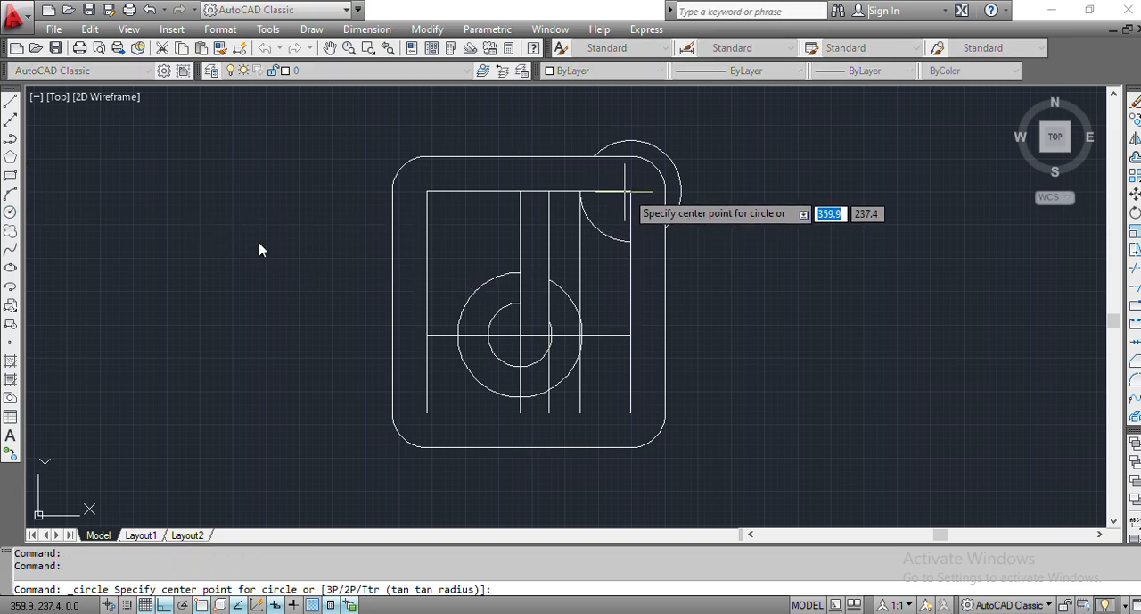
pyautogui.click(630, 190)
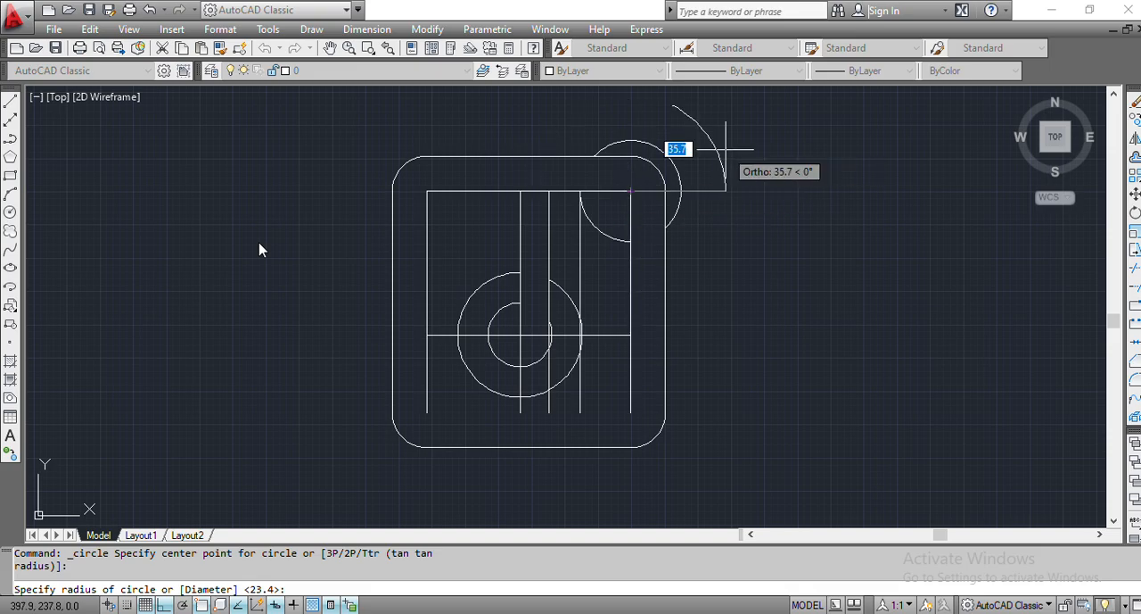
pyautogui.write('30')
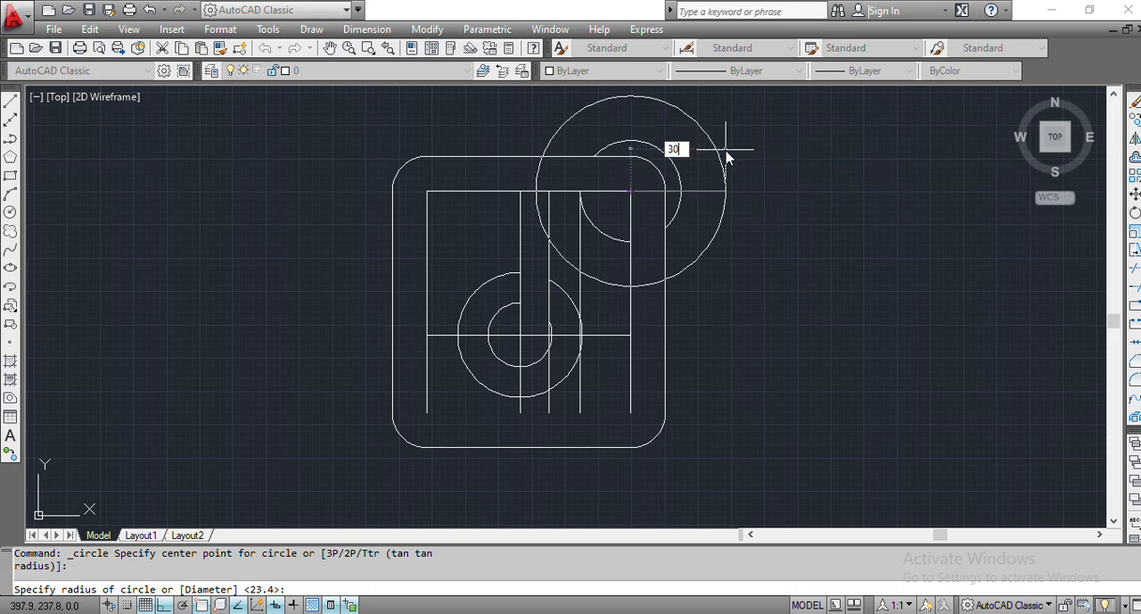
pyautogui.write('.4')
pyautogui.press('Return')
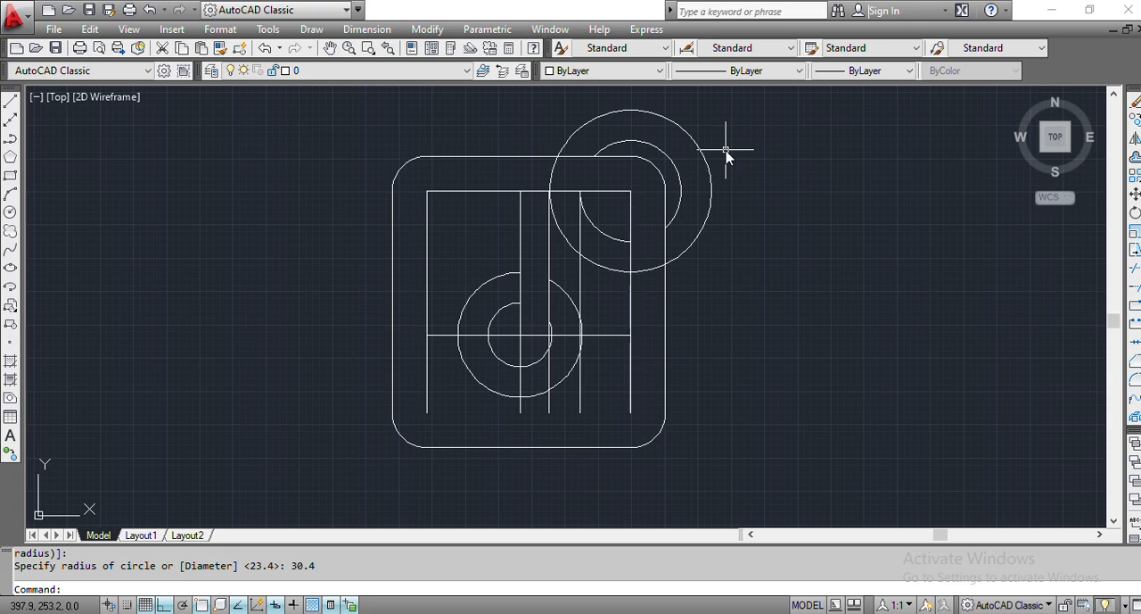
# - Trim the 30.4 mm circle to the arc between the stem's right line and the right inner vertical, removing that stem line above the arc
pyautogui.write('trim')
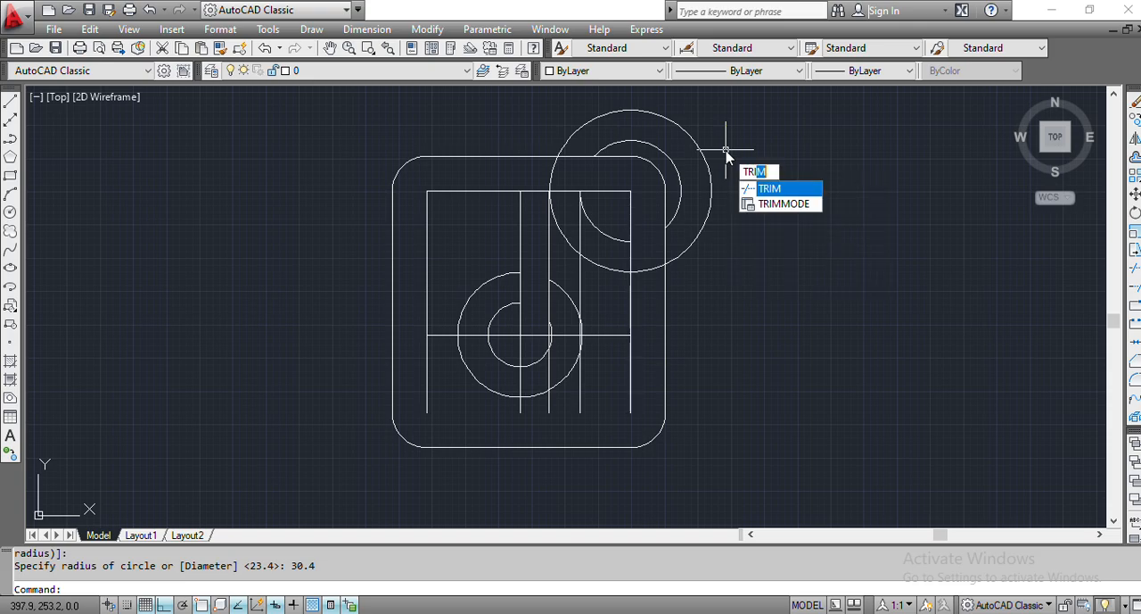
pyautogui.press('Return')
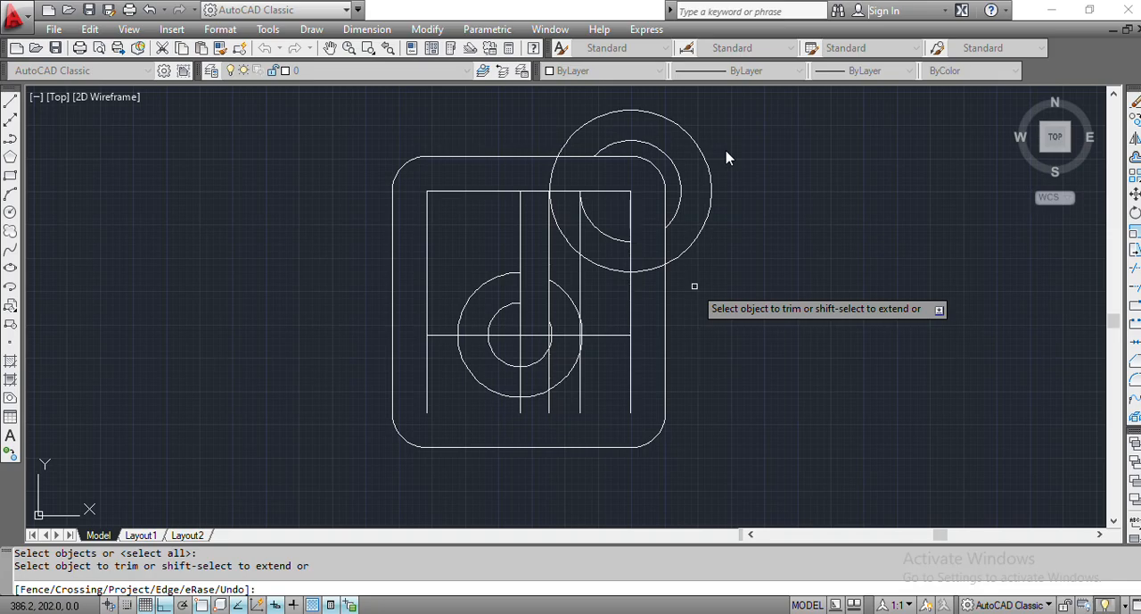
pyautogui.click(650, 268)
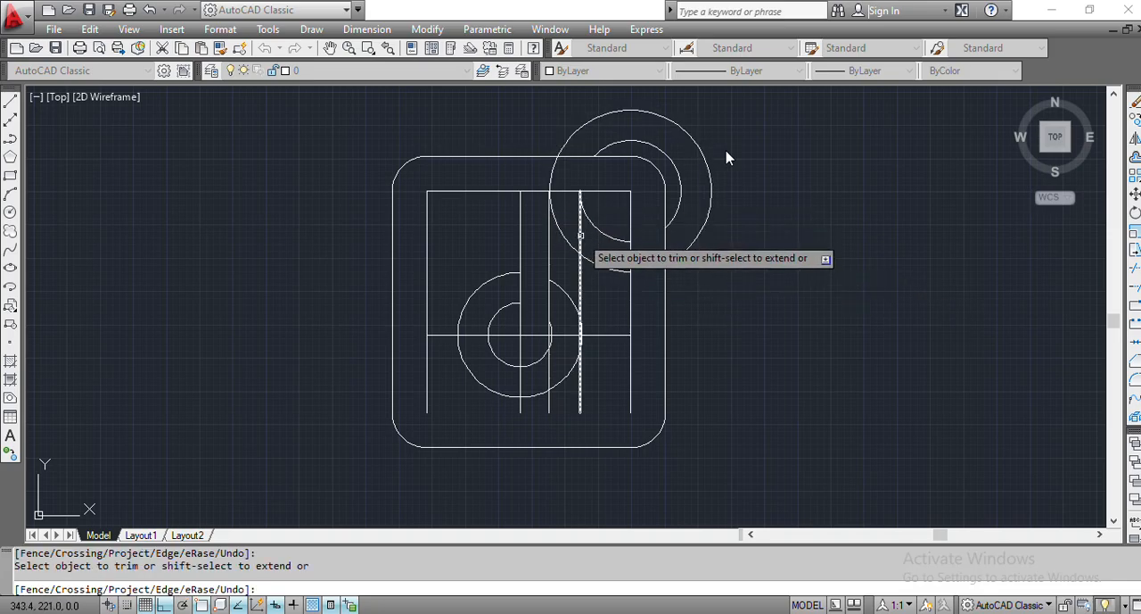
pyautogui.click(581, 234)
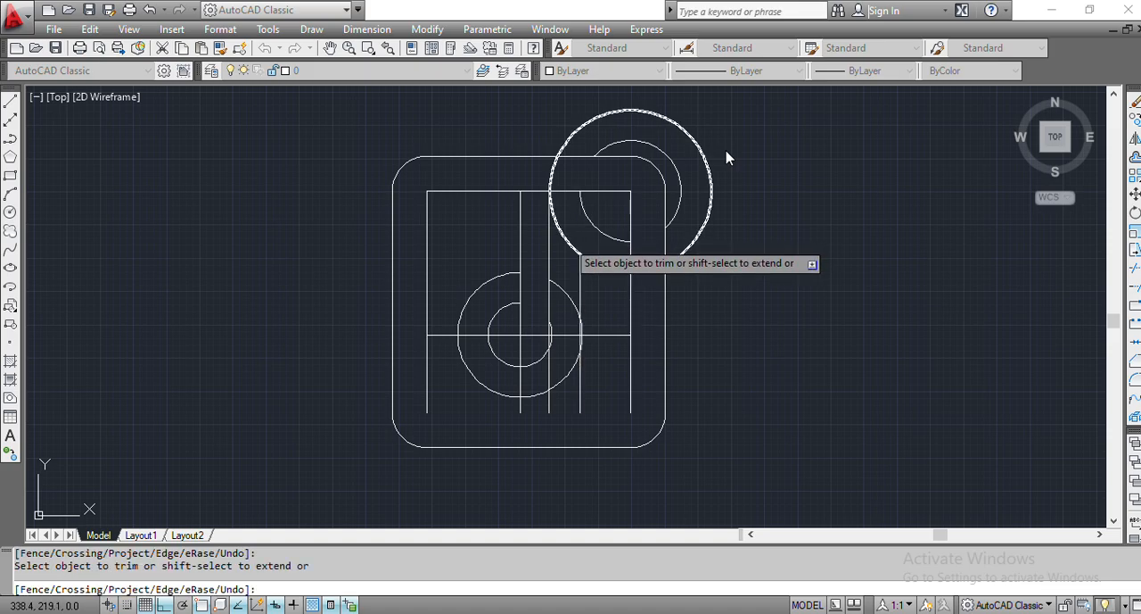
pyautogui.click(565, 239)
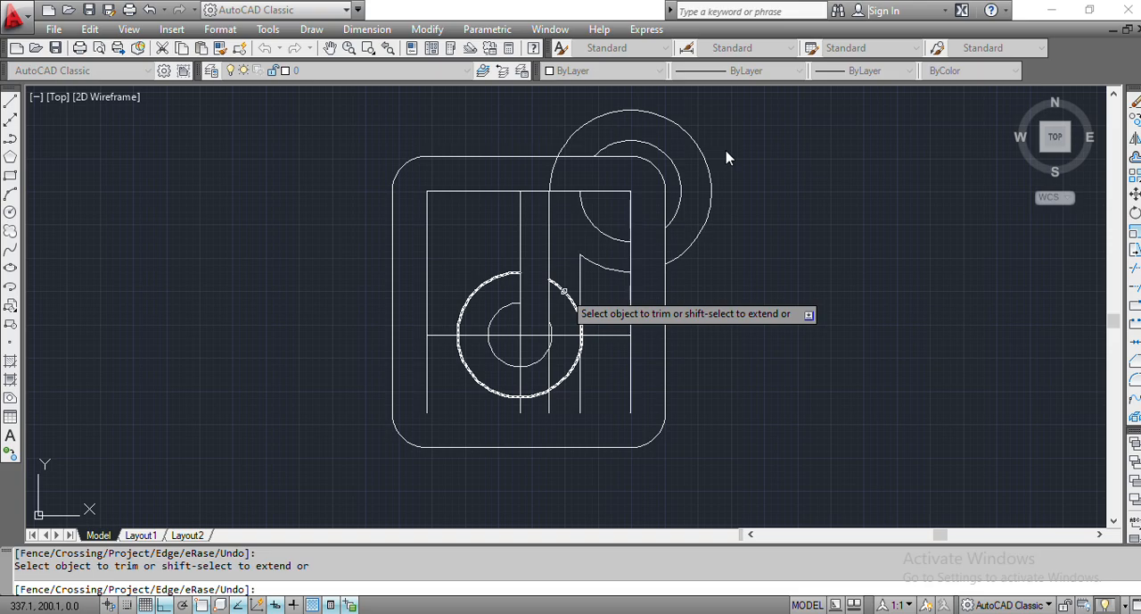
# - Trim the outer note circle between the two stem lines, and cut the middle vertical line to the piece joining both note arcs
pyautogui.click(564, 290)
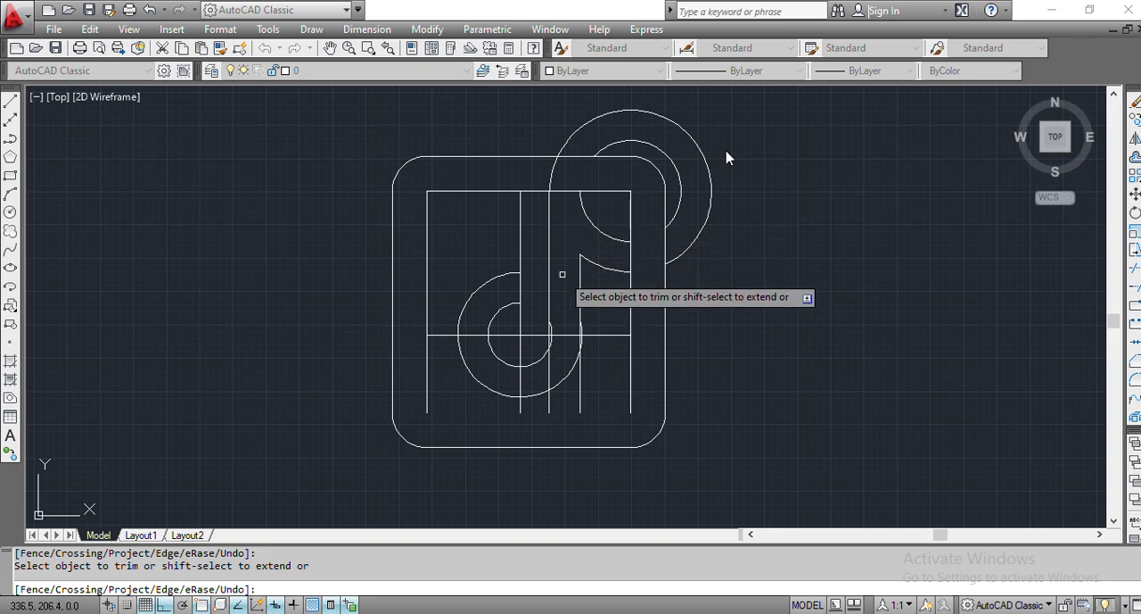
pyautogui.click(522, 243)
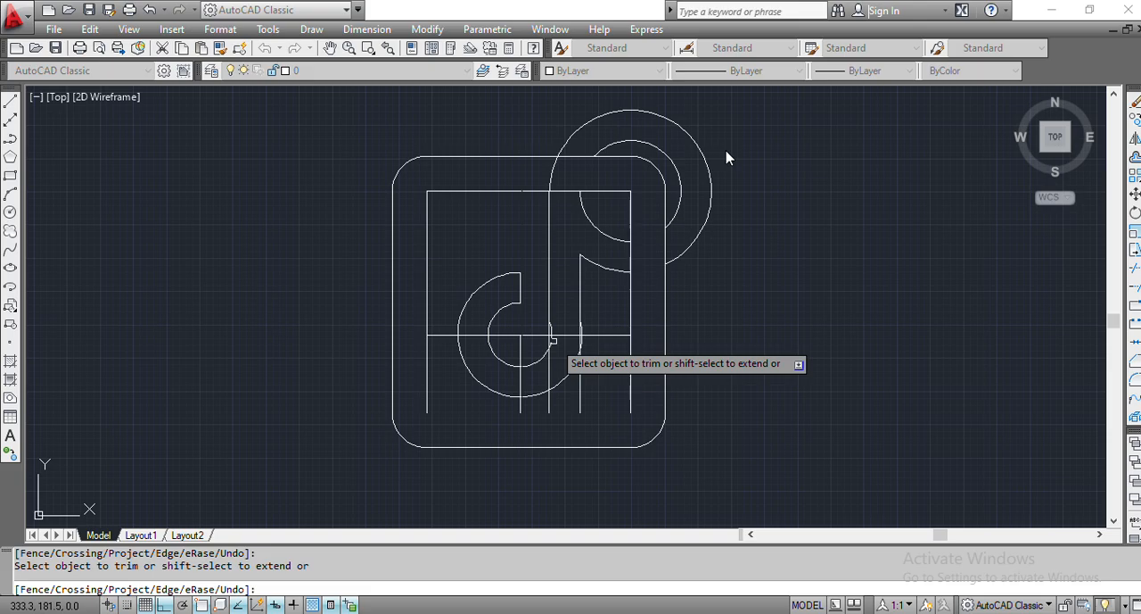
pyautogui.scroll(3, 553, 338)
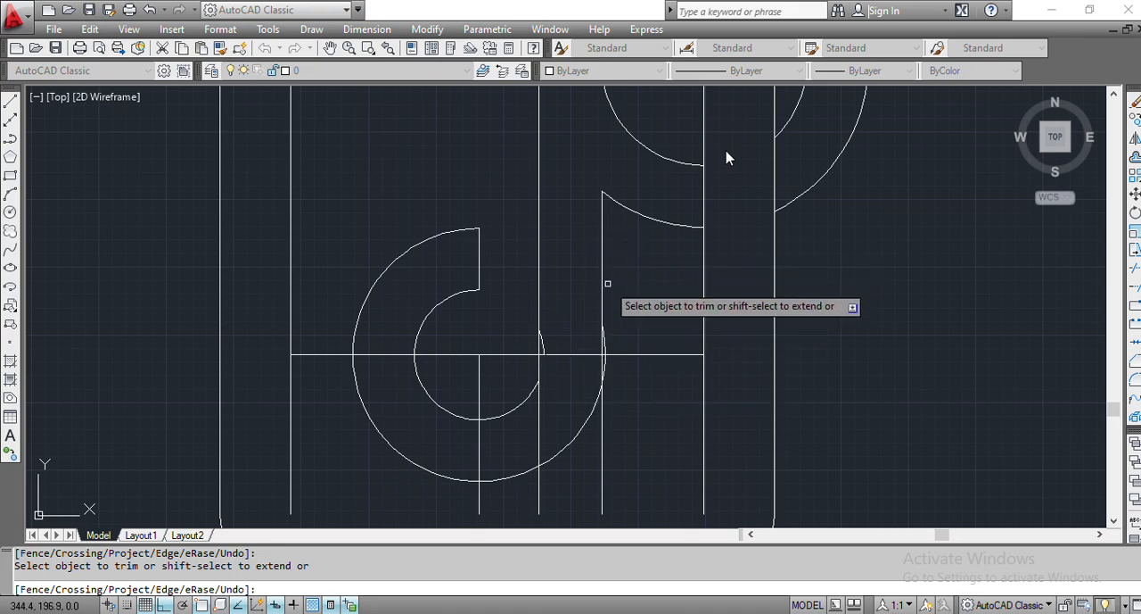
pyautogui.scroll(-2, 608, 283)
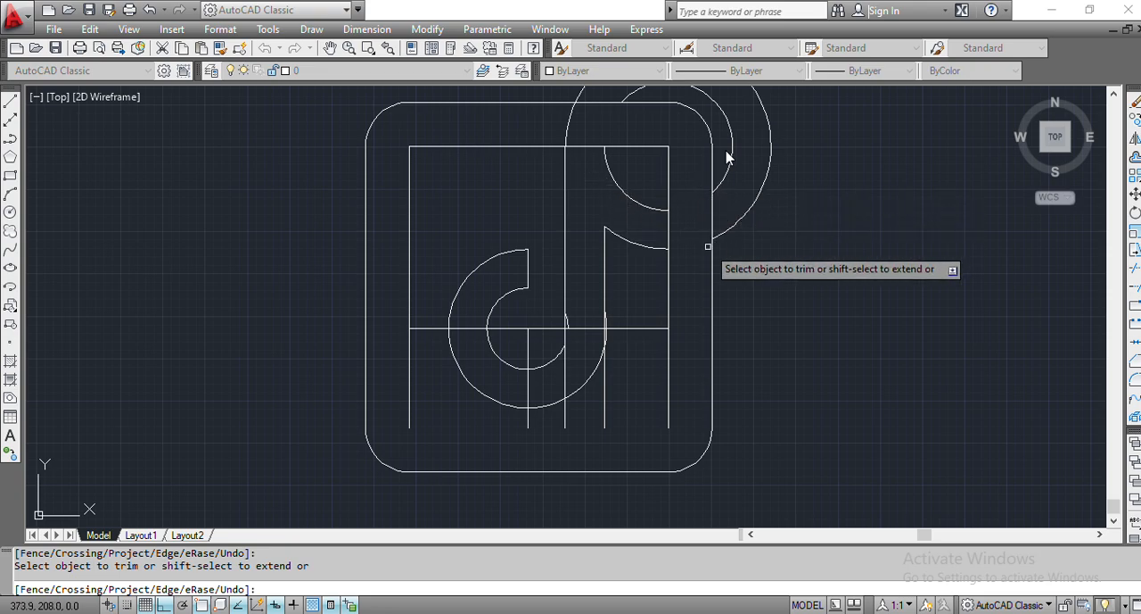
pyautogui.press('Escape')
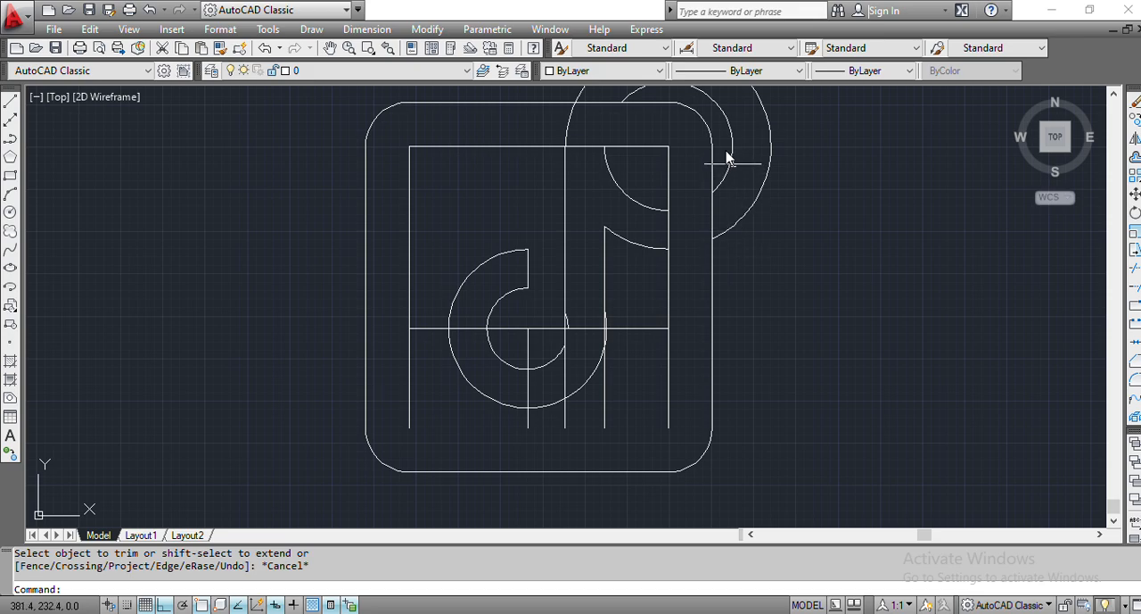
# - Erase the two leftover arcs around the frame's upper right corner, the small inner-circle remnant and the lower part of the middle vertical line
pyautogui.click(727, 157)
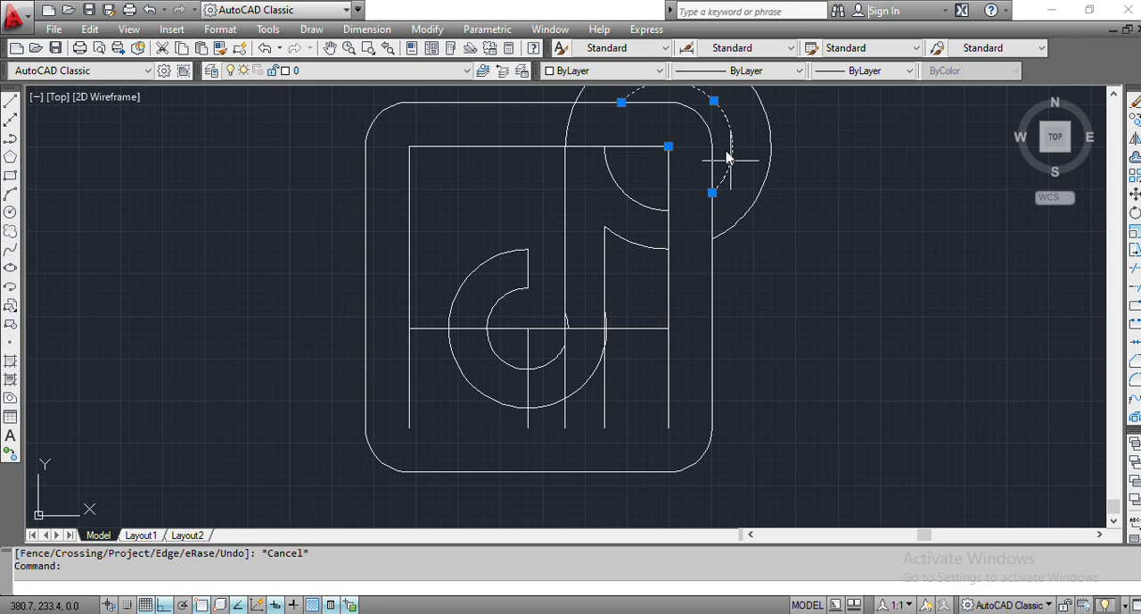
pyautogui.click(757, 197)
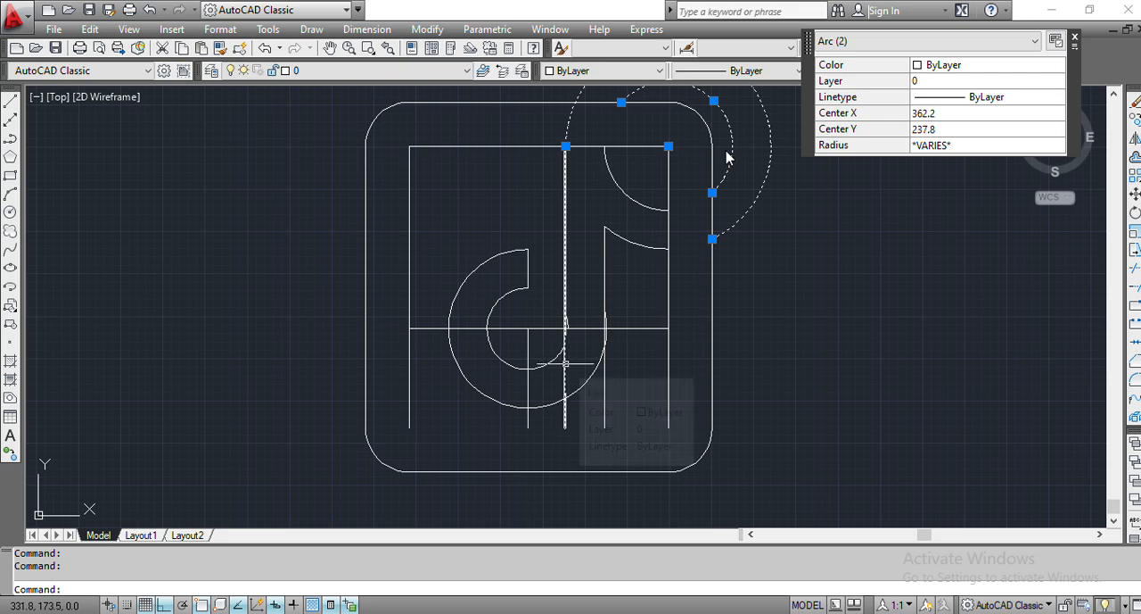
pyautogui.click(565, 318)
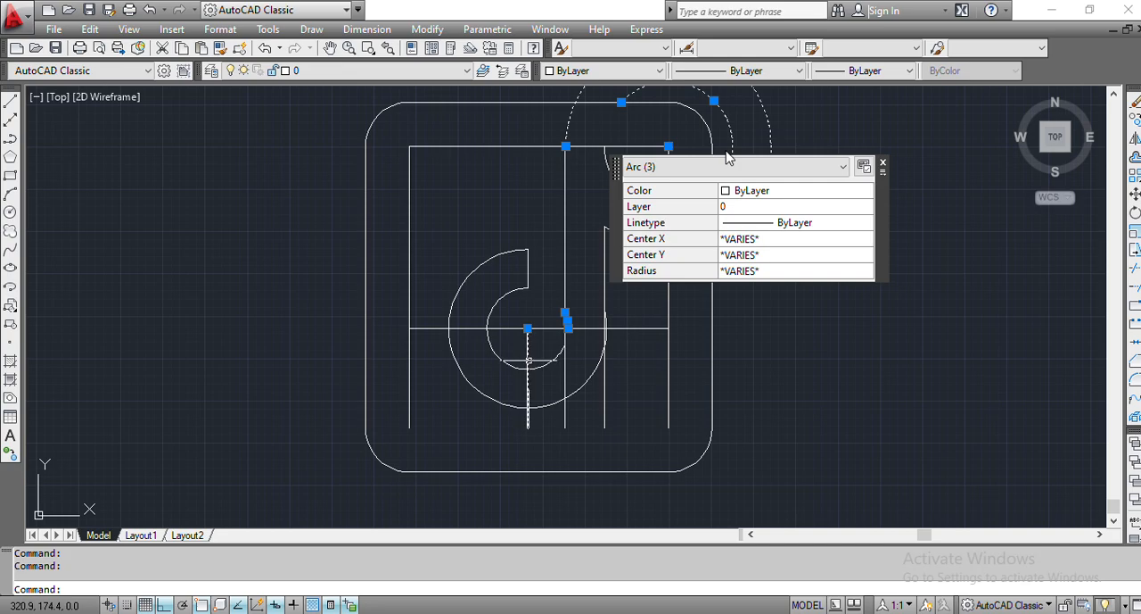
pyautogui.click(528, 360)
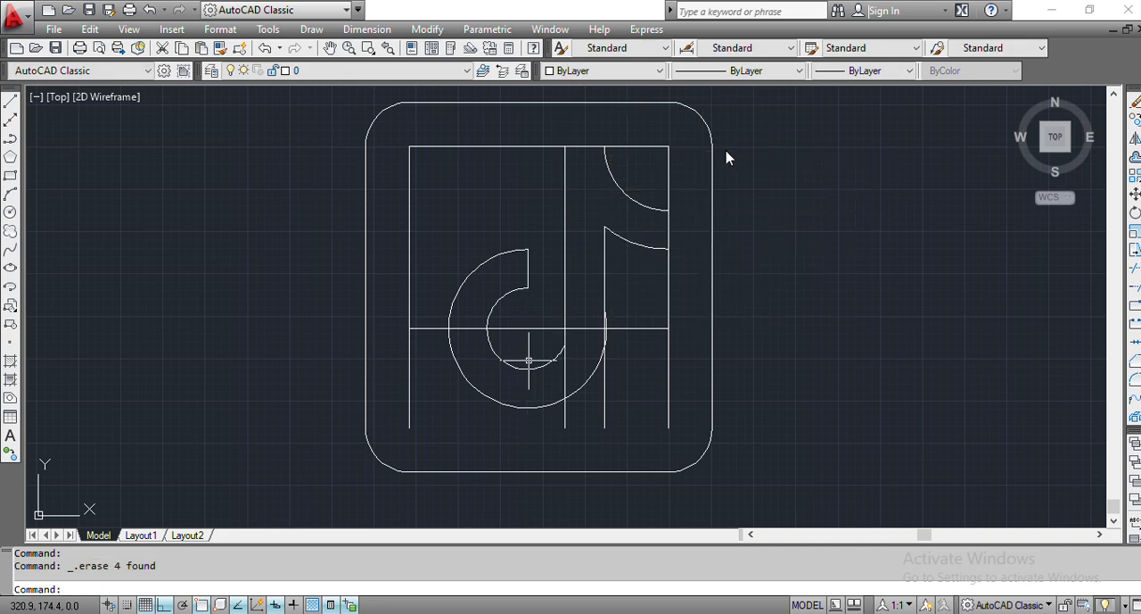
# - Trim the stem's left line between the note arcs, the outer arc bulging past the stem's right line, and that line below the arc
pyautogui.write('trim')
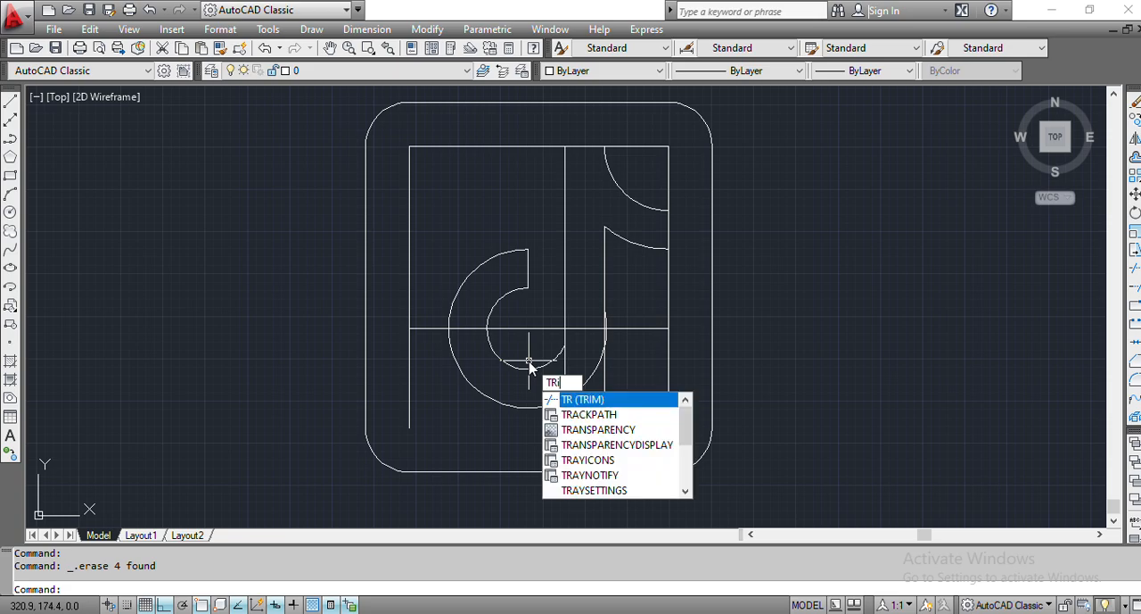
pyautogui.press('Return')
pyautogui.press('Return')
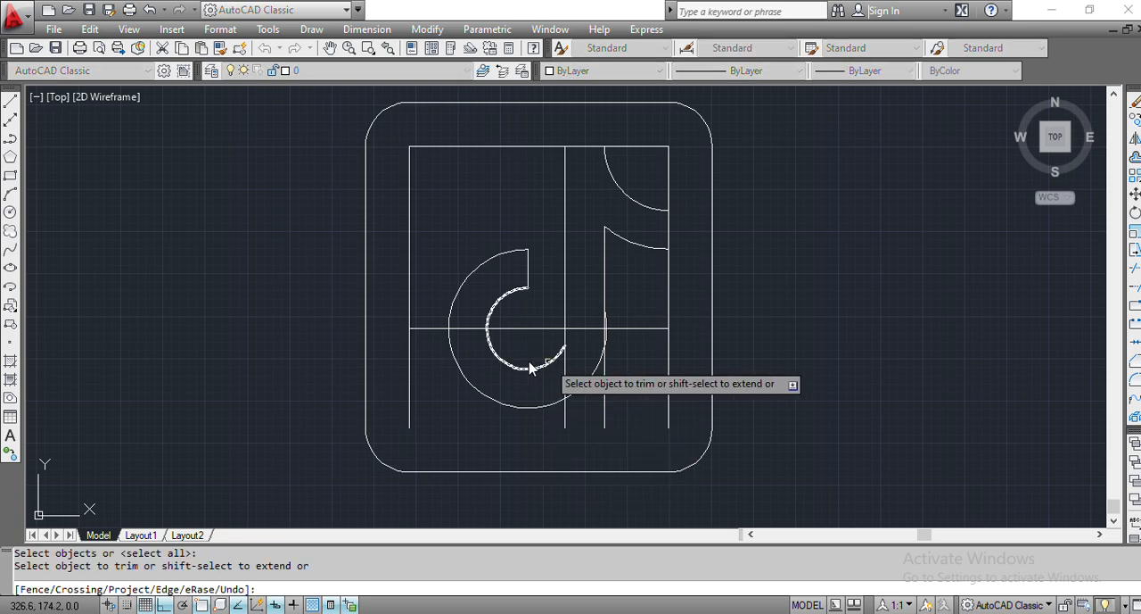
pyautogui.click(565, 364)
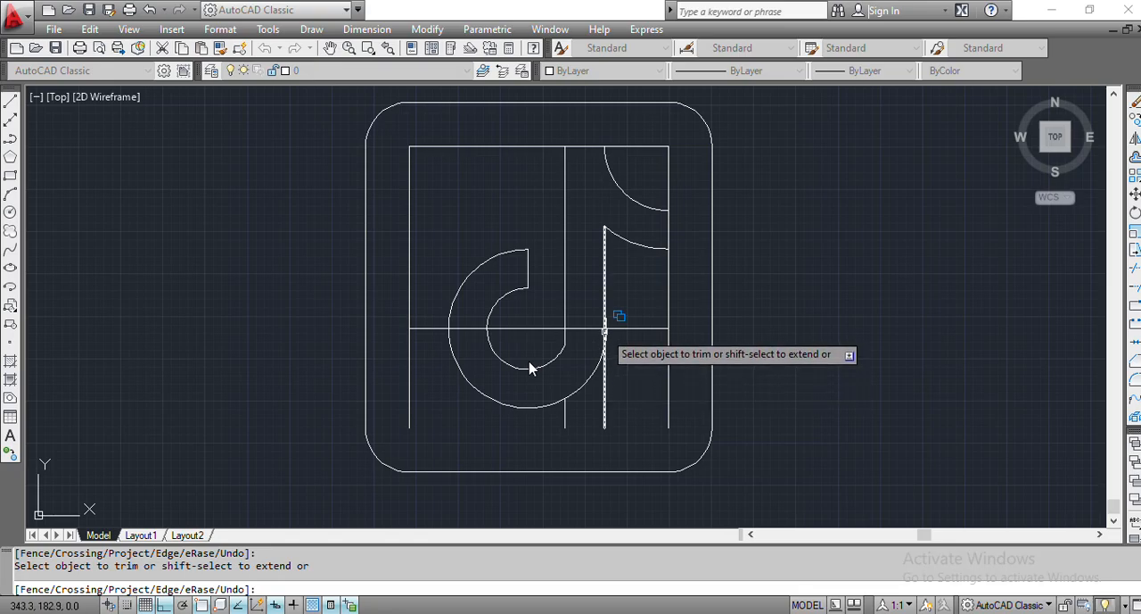
pyautogui.scroll(5, 604, 329)
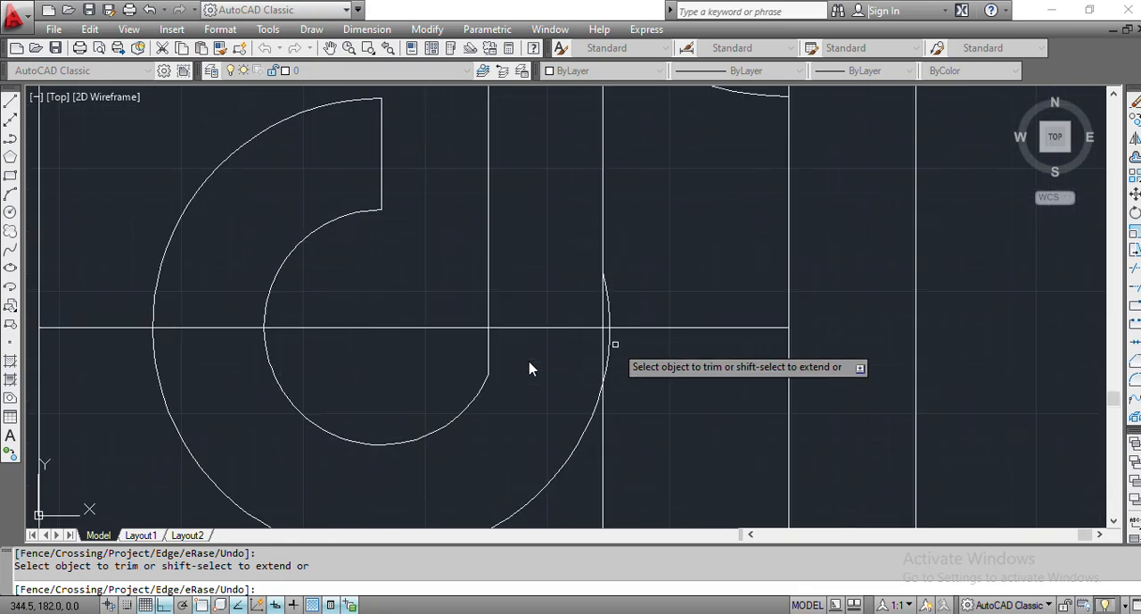
pyautogui.click(610, 346)
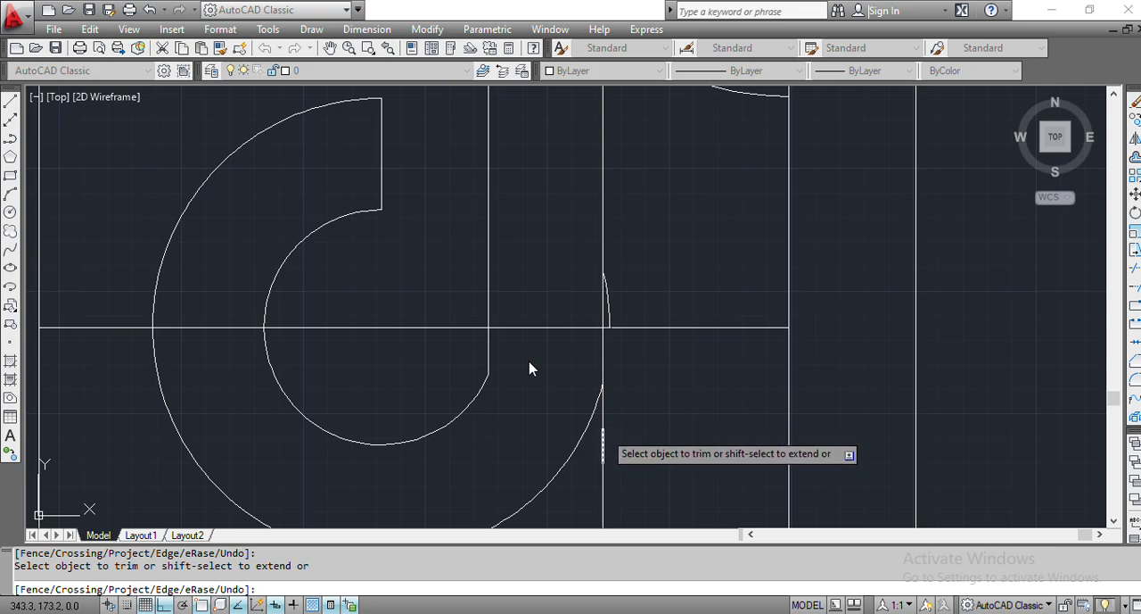
pyautogui.click(605, 432)
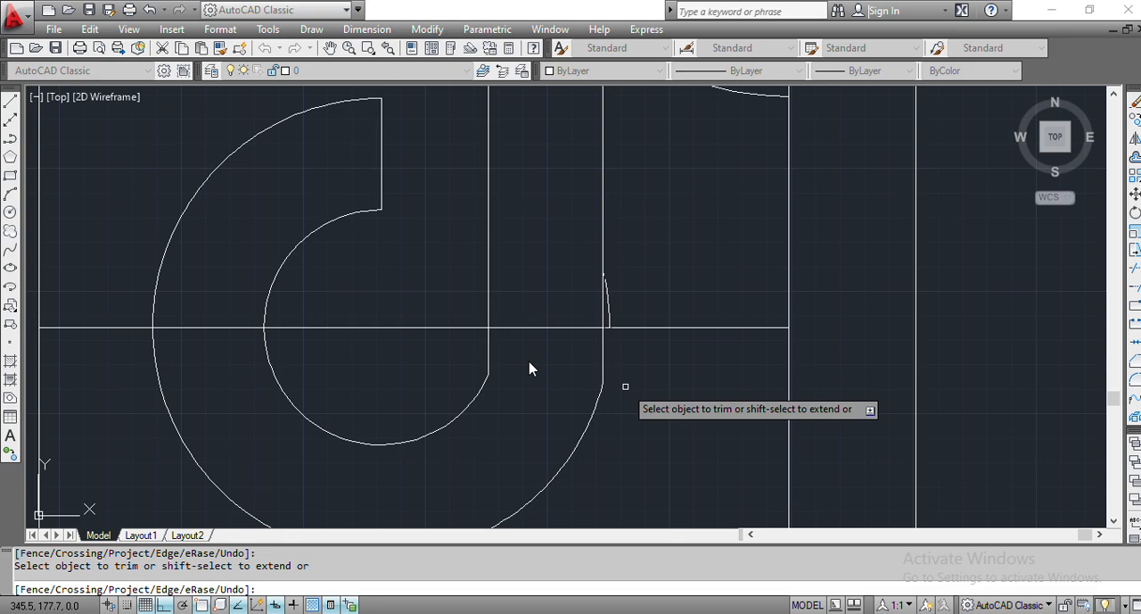
pyautogui.press('Escape')
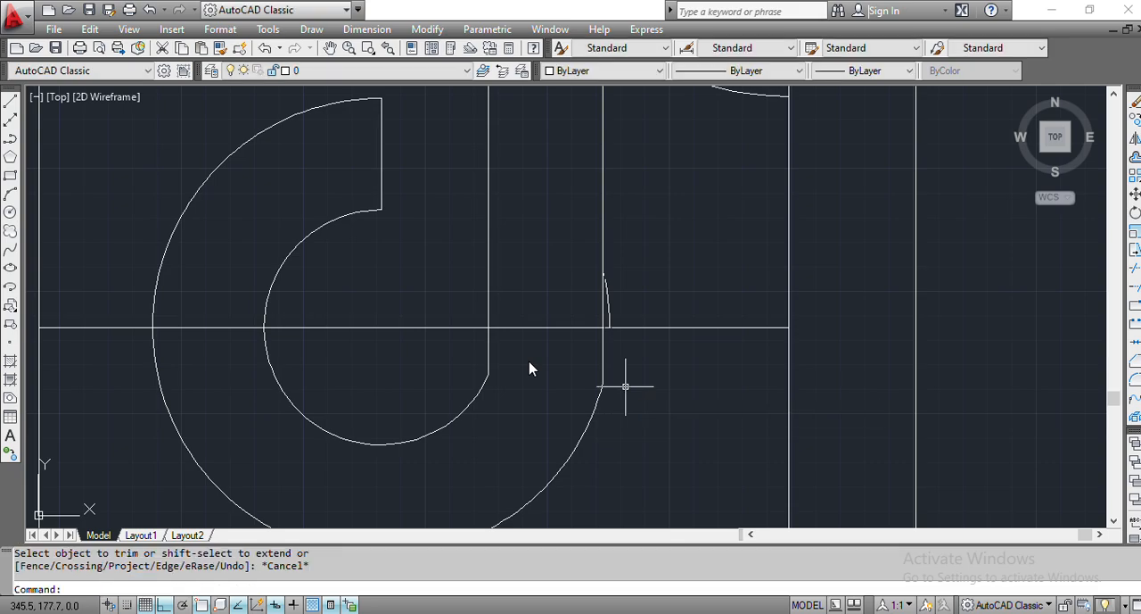
# - Check the drawing against tiktok.pdf, and erase the inner top horizontal, left inner vertical and middle horizontal construction lines
pyautogui.scroll(-2, 617, 312)
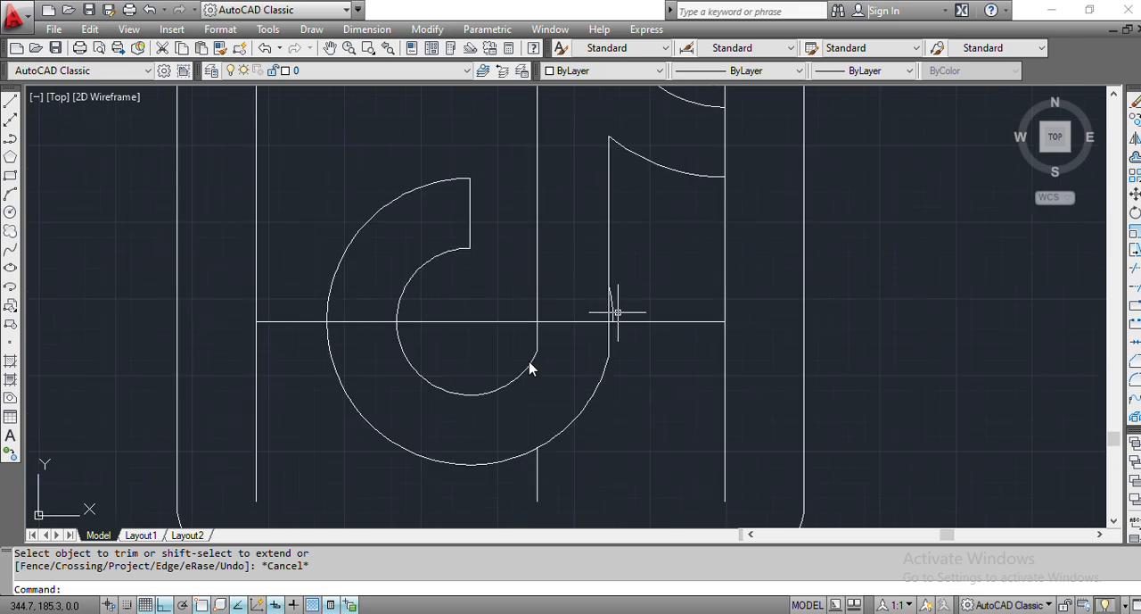
pyautogui.scroll(-2, 617, 312)
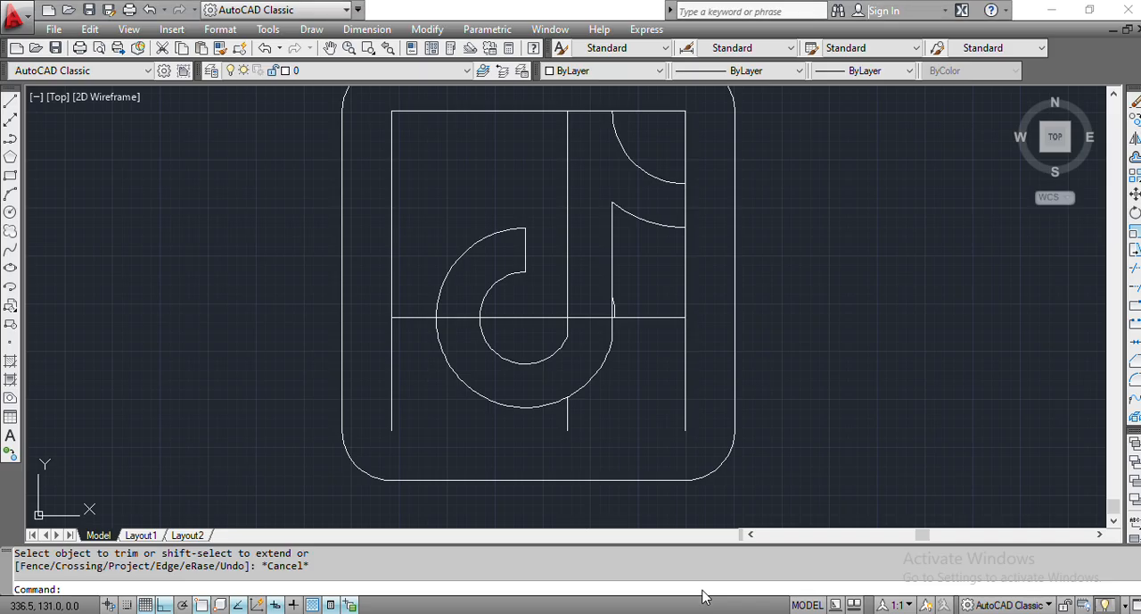
pyautogui.hotkey('alt', 'Tab')
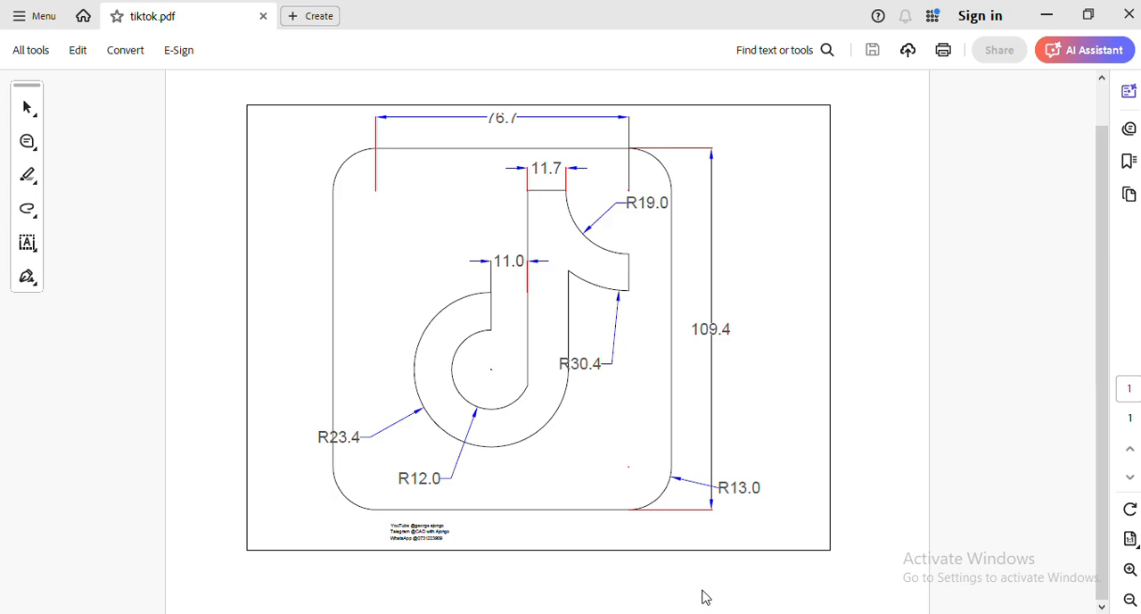
pyautogui.hotkey('alt', 'Tab')
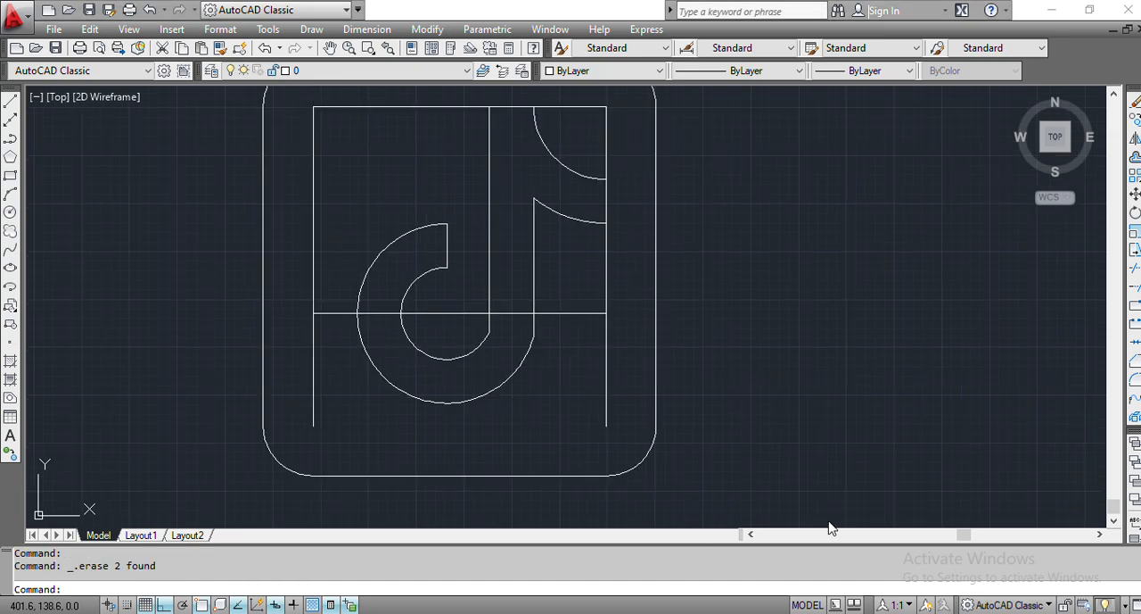
pyautogui.click(383, 107)
pyautogui.press('Delete')
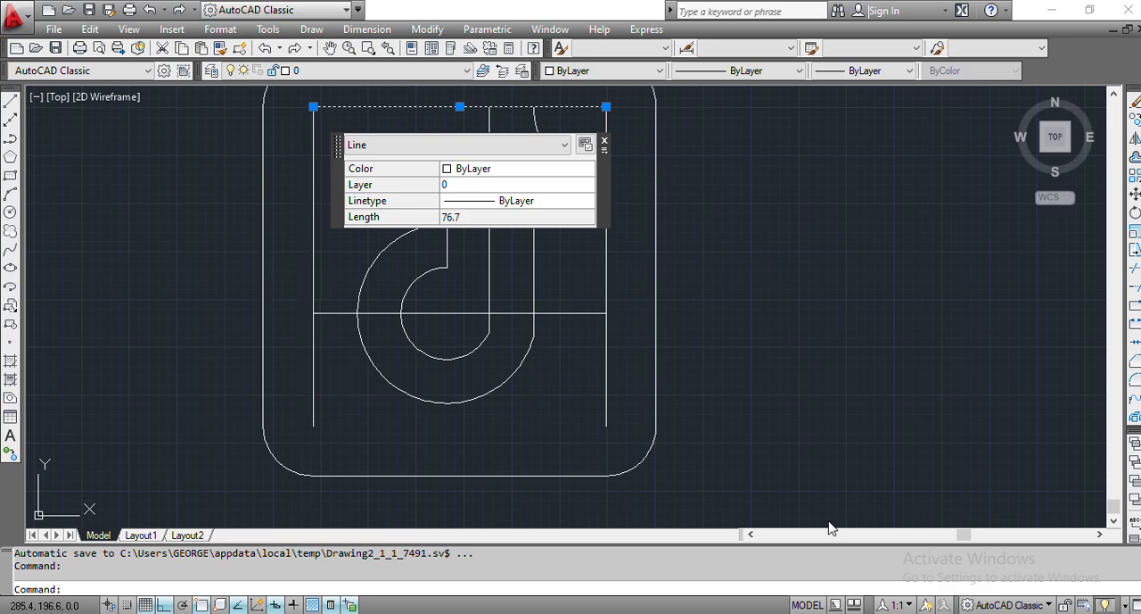
pyautogui.click(313, 264)
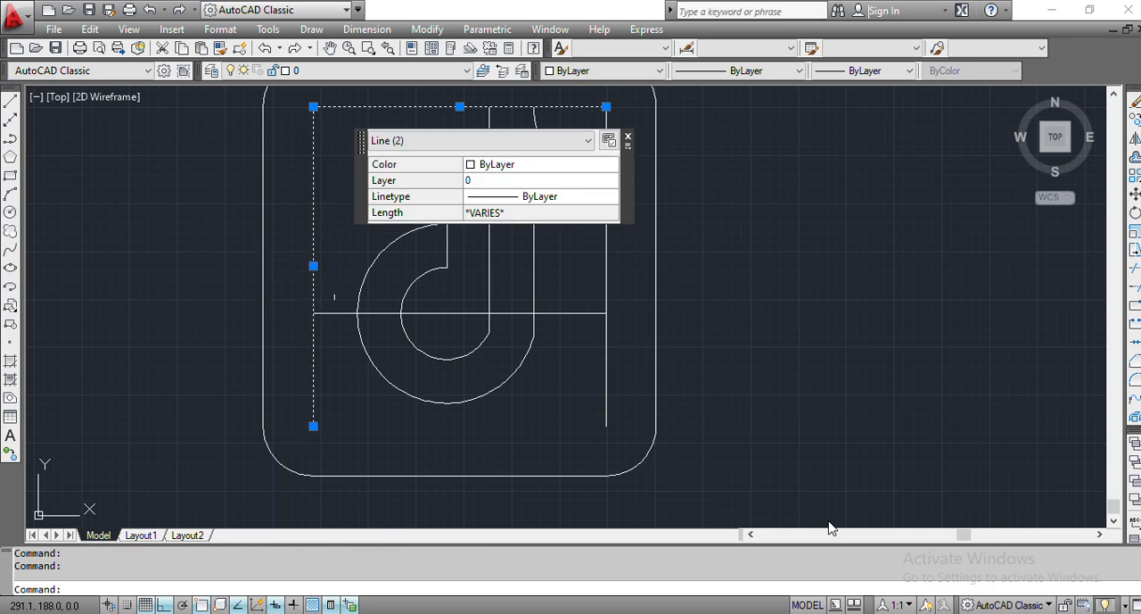
pyautogui.click(336, 312)
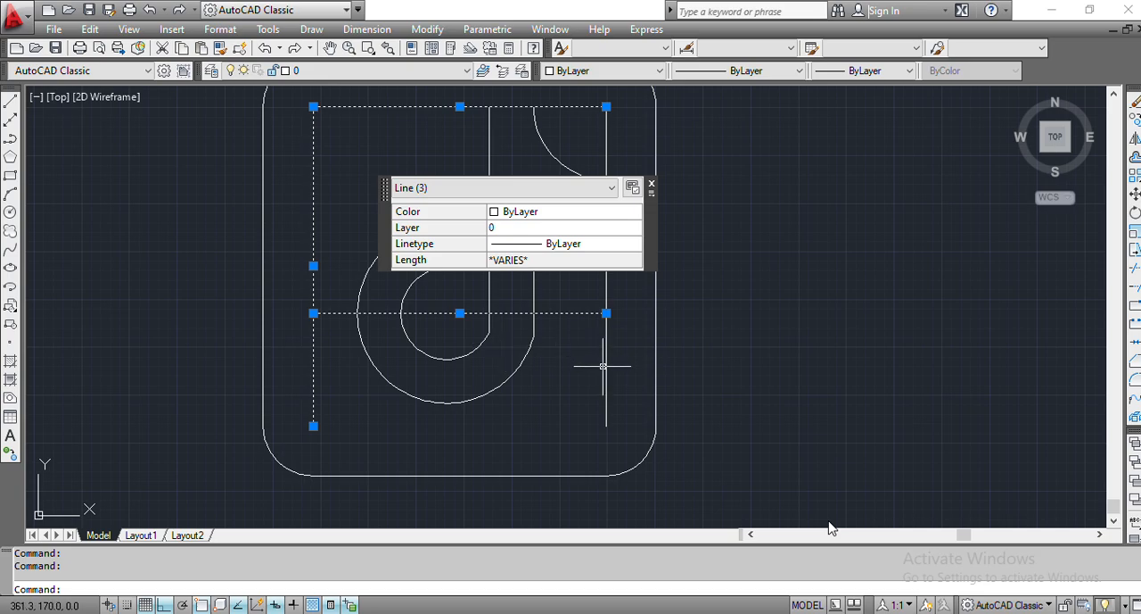
pyautogui.press('Delete')
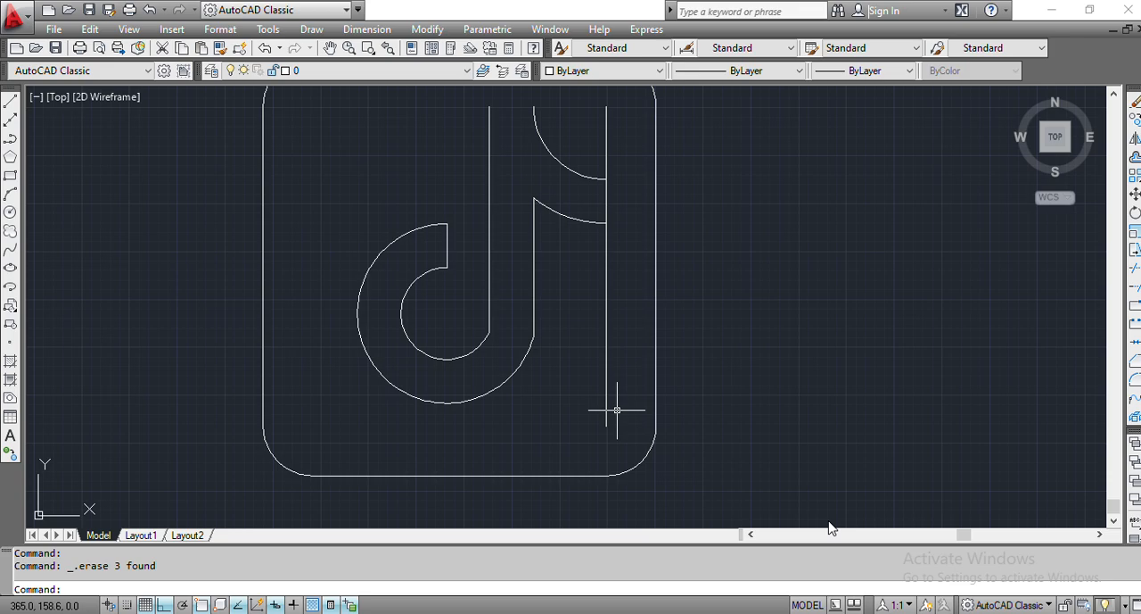
# - Trim the right inner vertical line to the short piece joining the ends of the note's two flag arcs
pyautogui.write('TRIm')
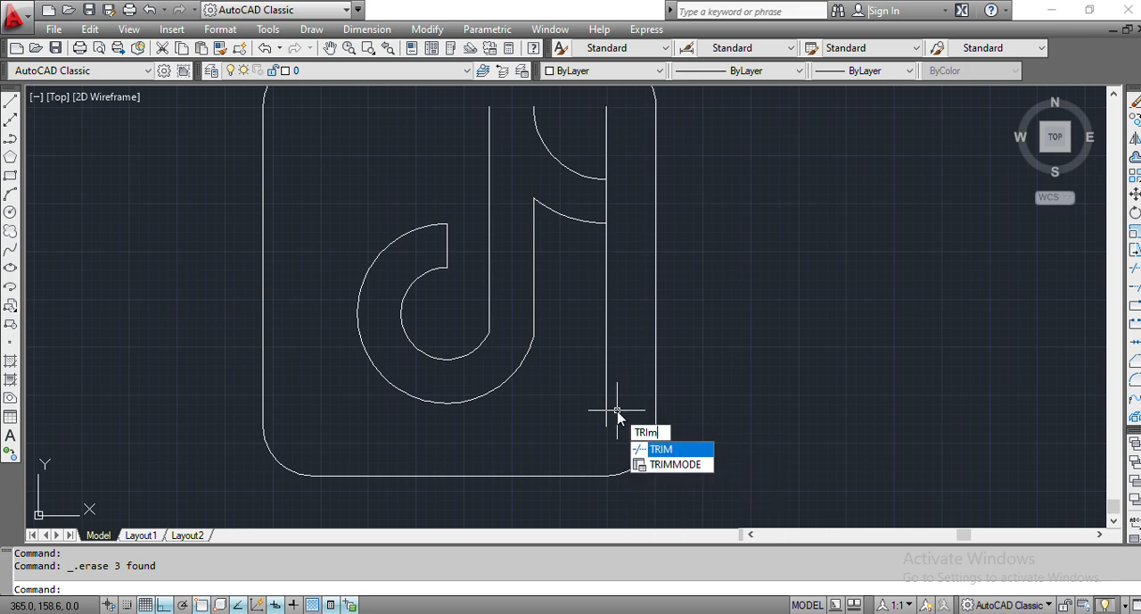
pyautogui.press('Return')
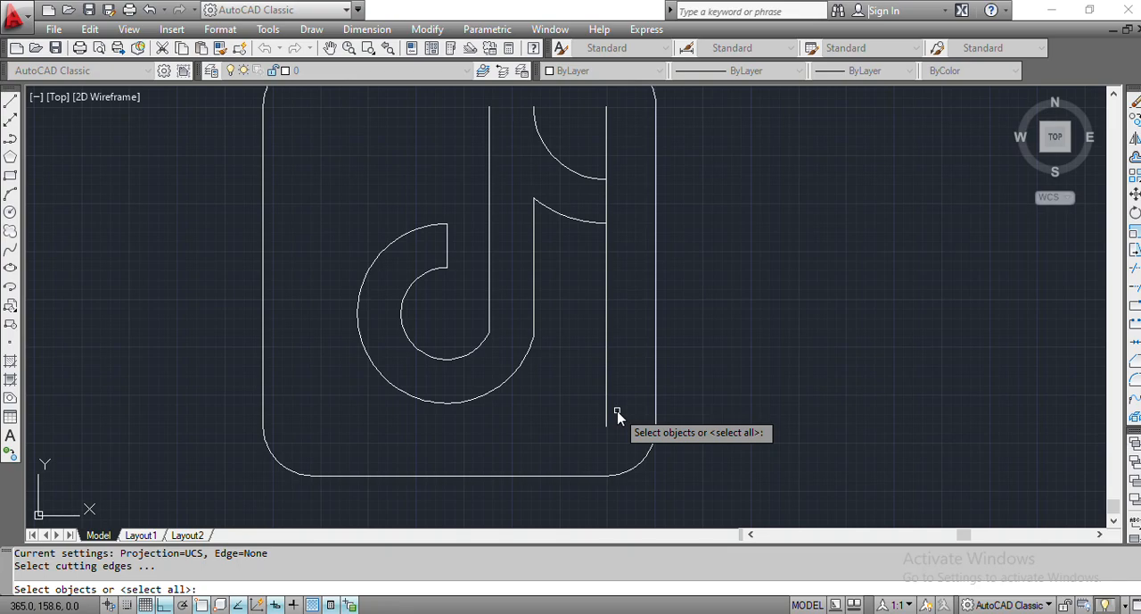
pyautogui.press('Return')
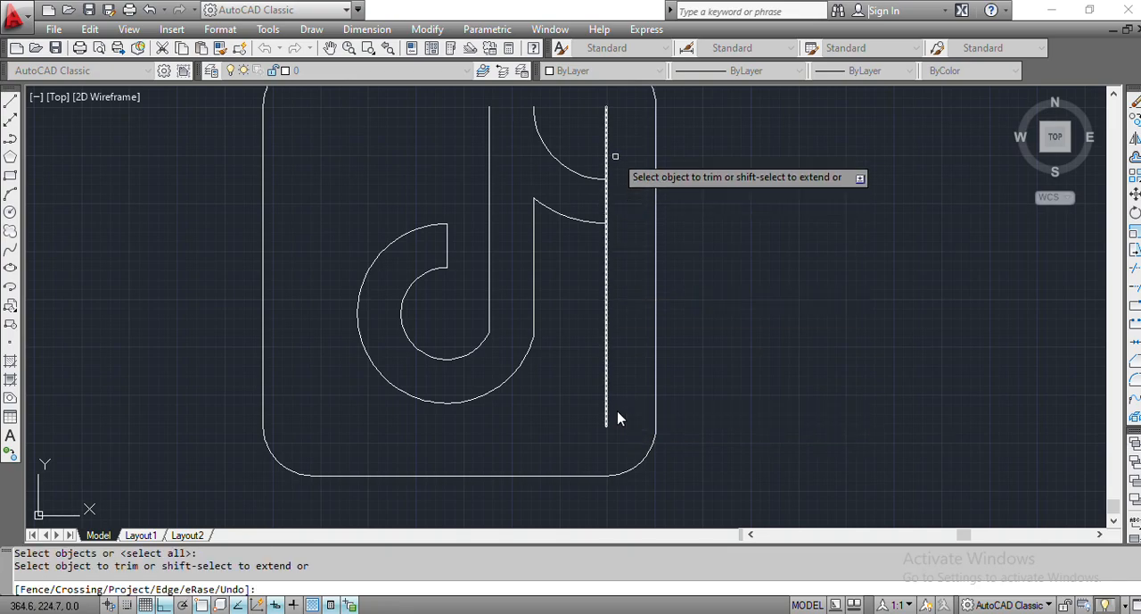
pyautogui.click(607, 148)
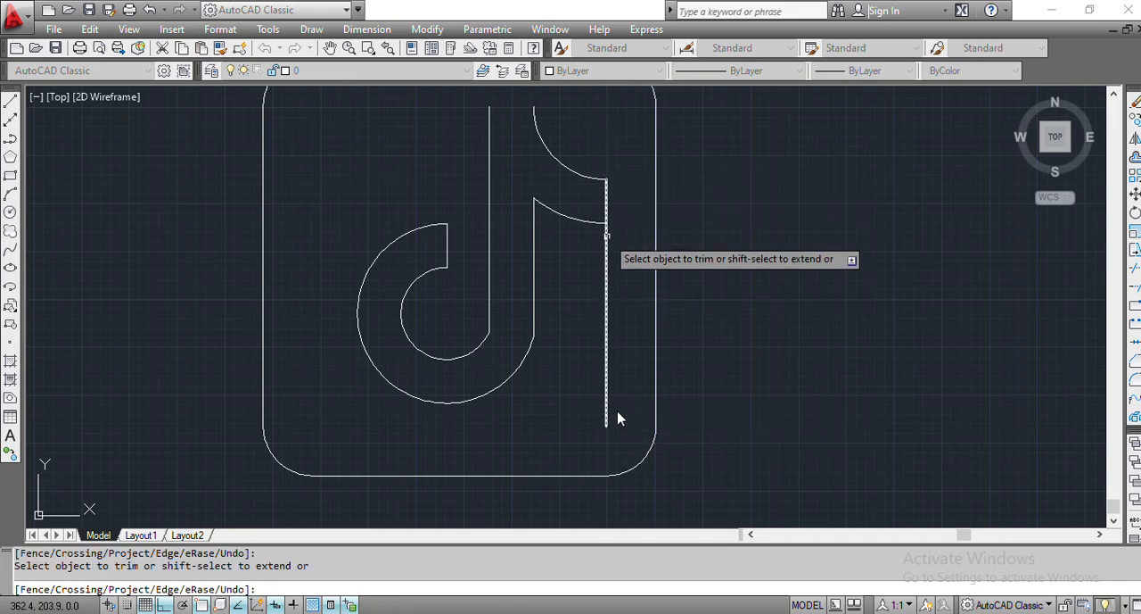
pyautogui.click(607, 236)
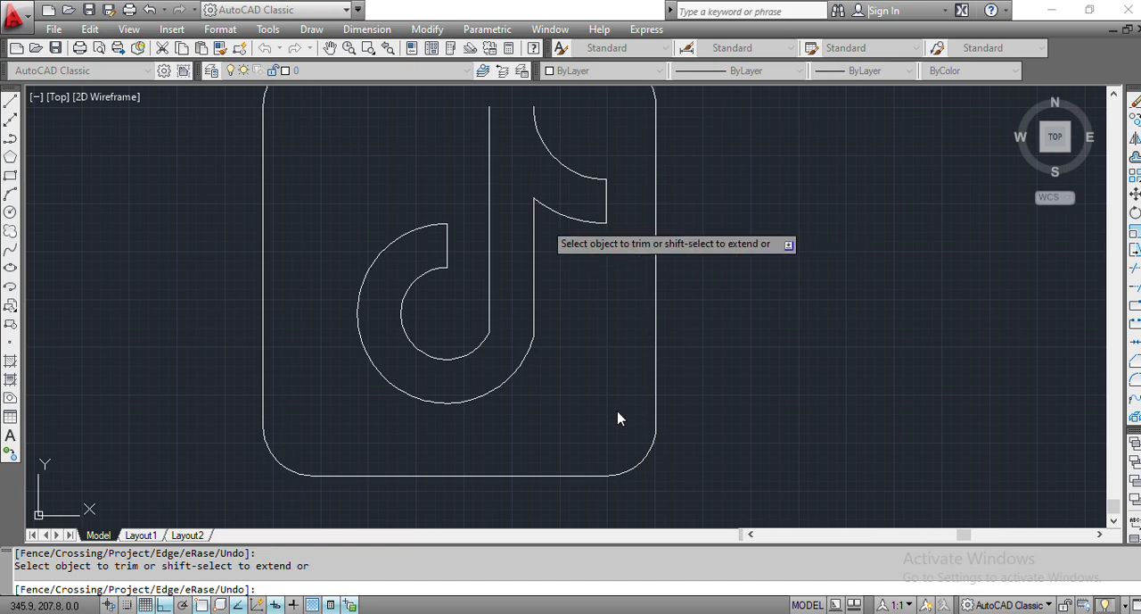
pyautogui.press('Escape')
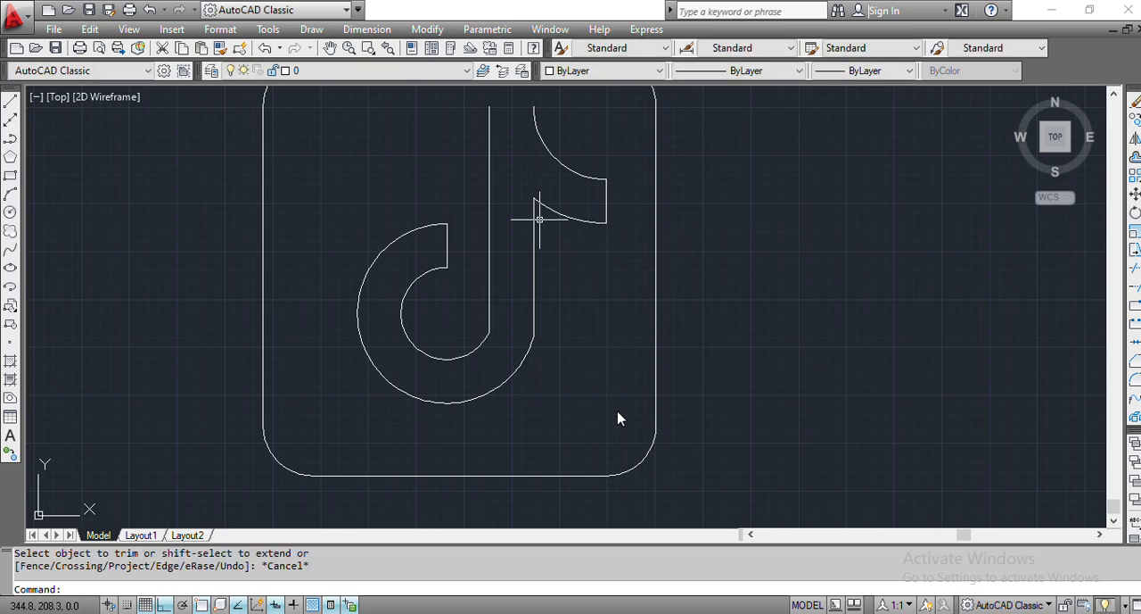
# - Draw a horizontal line closing the stem's top, from the upper flag arc's top end to the stem's left line
pyautogui.write('LINE')
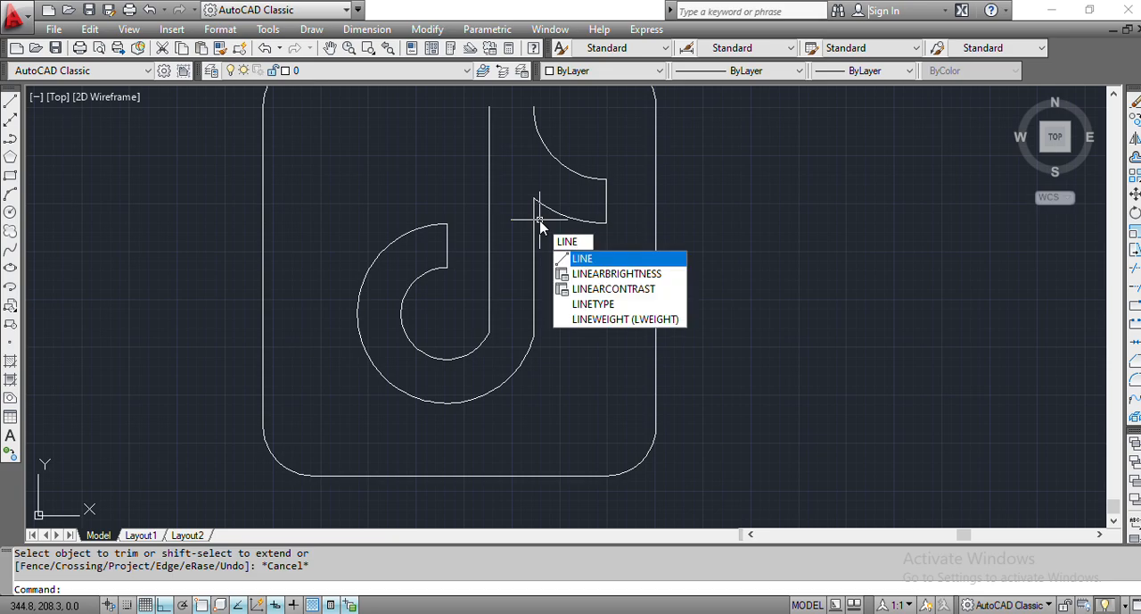
pyautogui.press('Return')
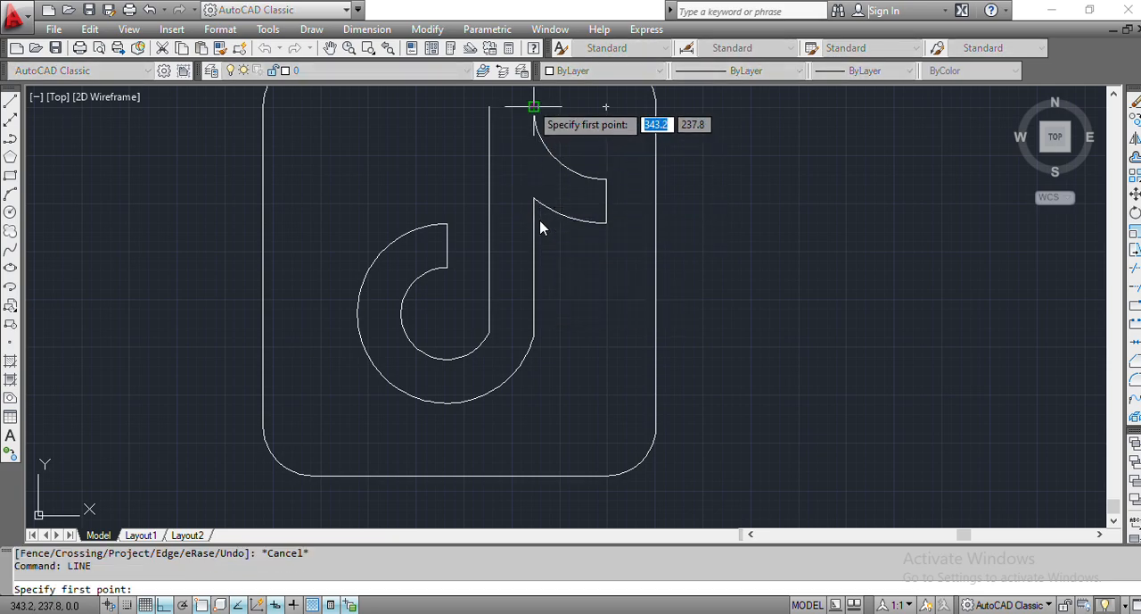
pyautogui.click(533, 107)
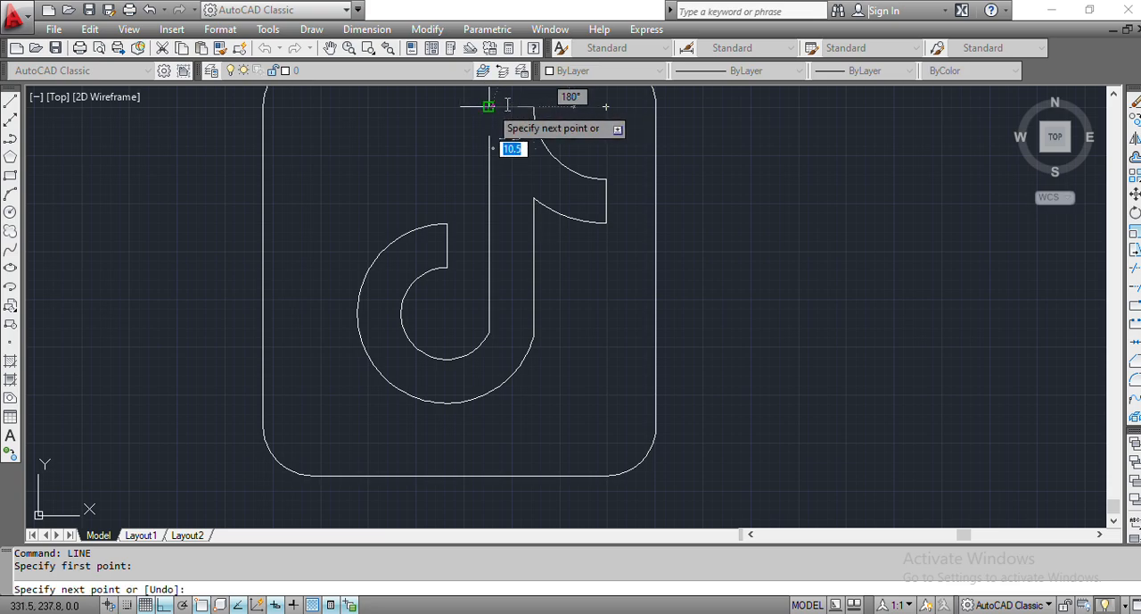
pyautogui.click(489, 106)
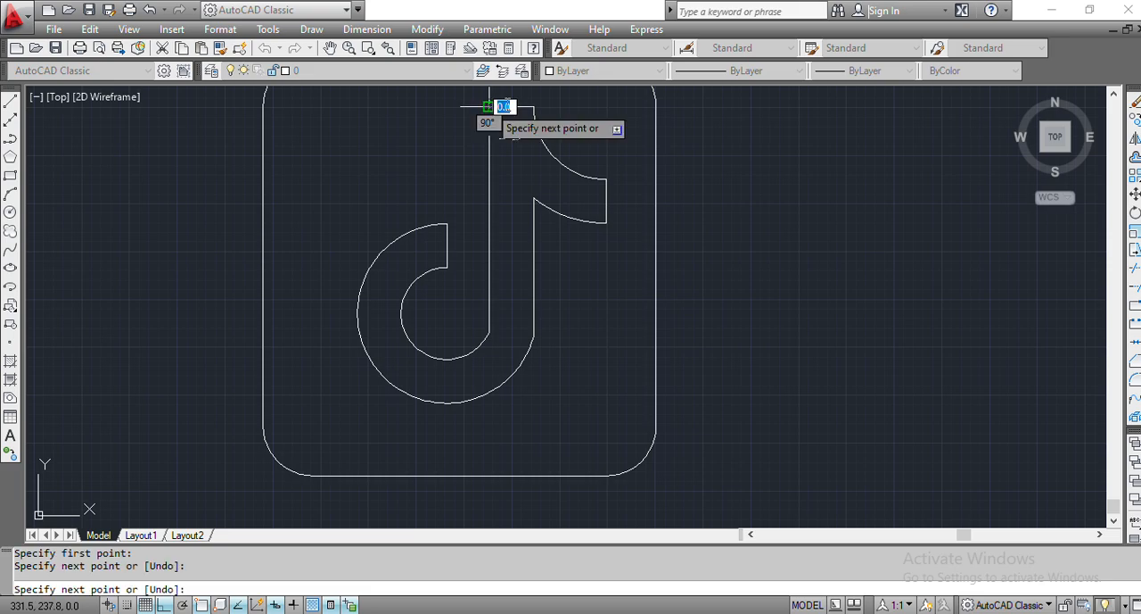
pyautogui.press('Escape')
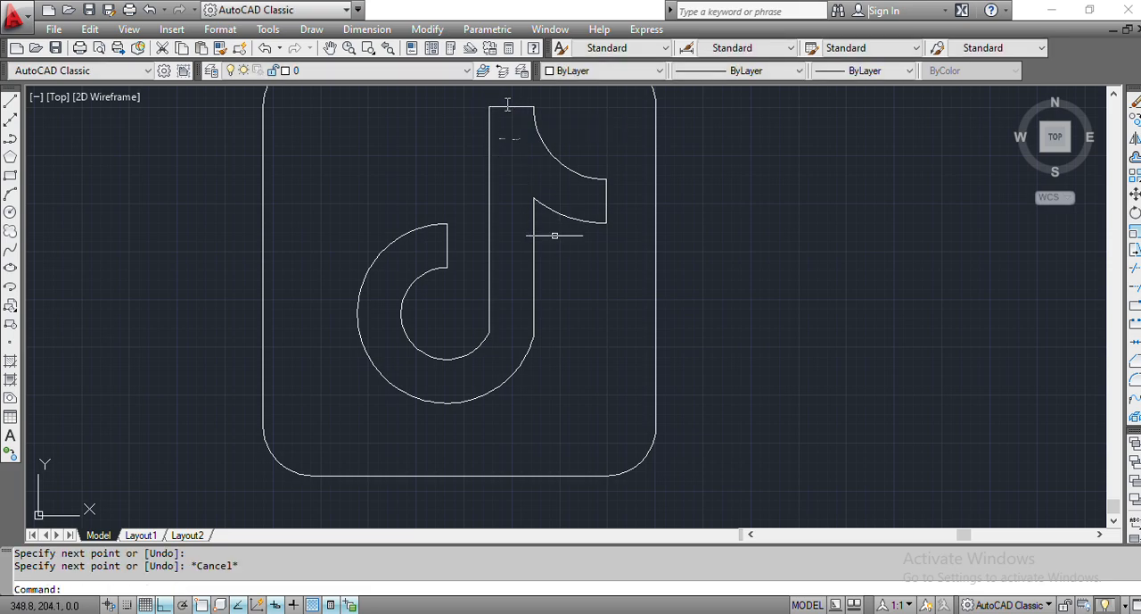
# - Examine the completed note outline inside the rounded frame up close and as a whole
pyautogui.scroll(-2, 517, 336)
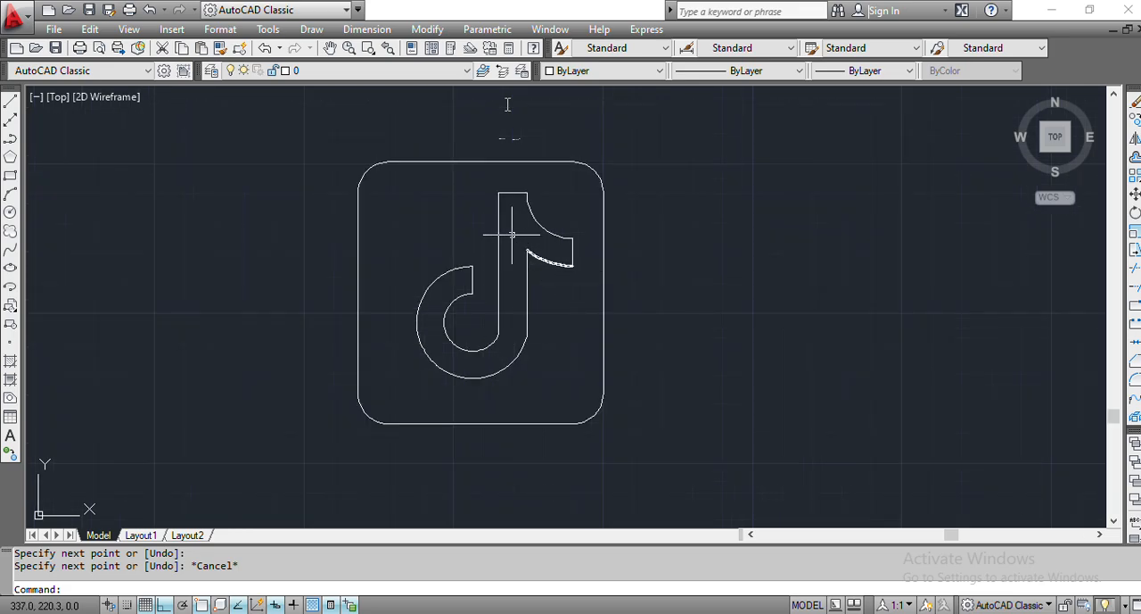
pyautogui.scroll(3, 513, 235)
pyautogui.scroll(1, 511, 234)
pyautogui.scroll(-3, 509, 235)
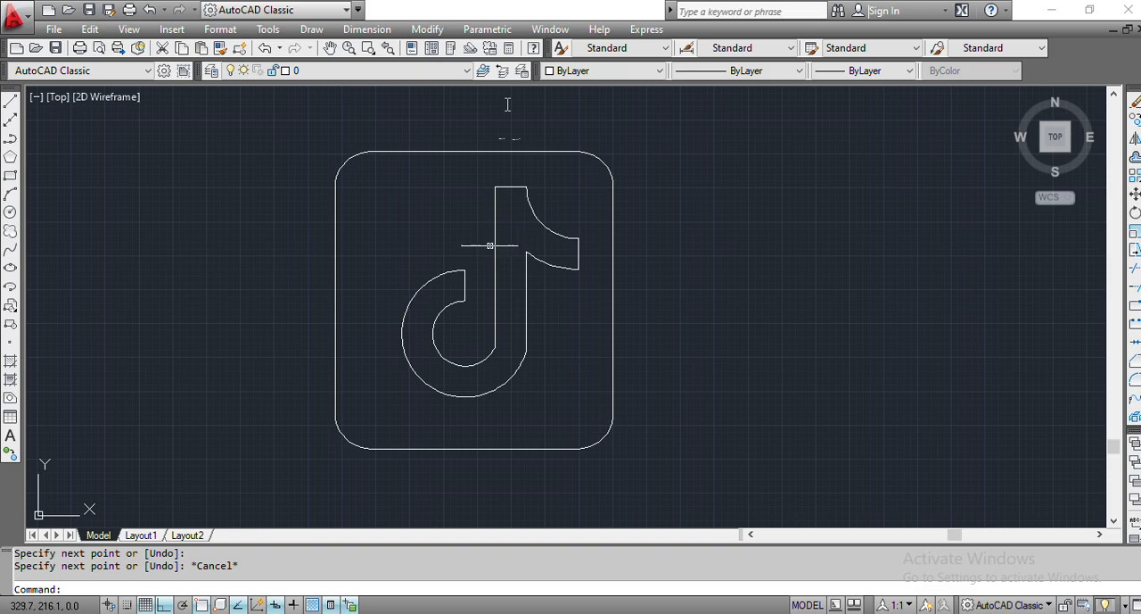
pyautogui.scroll(2, 467, 268)
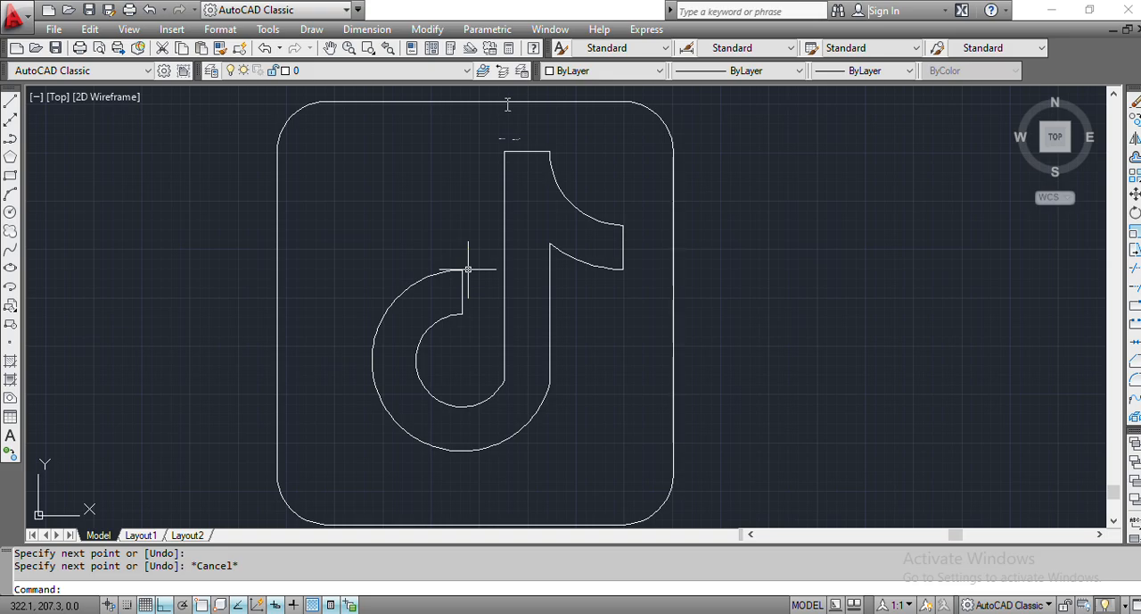
pyautogui.write('PAN')
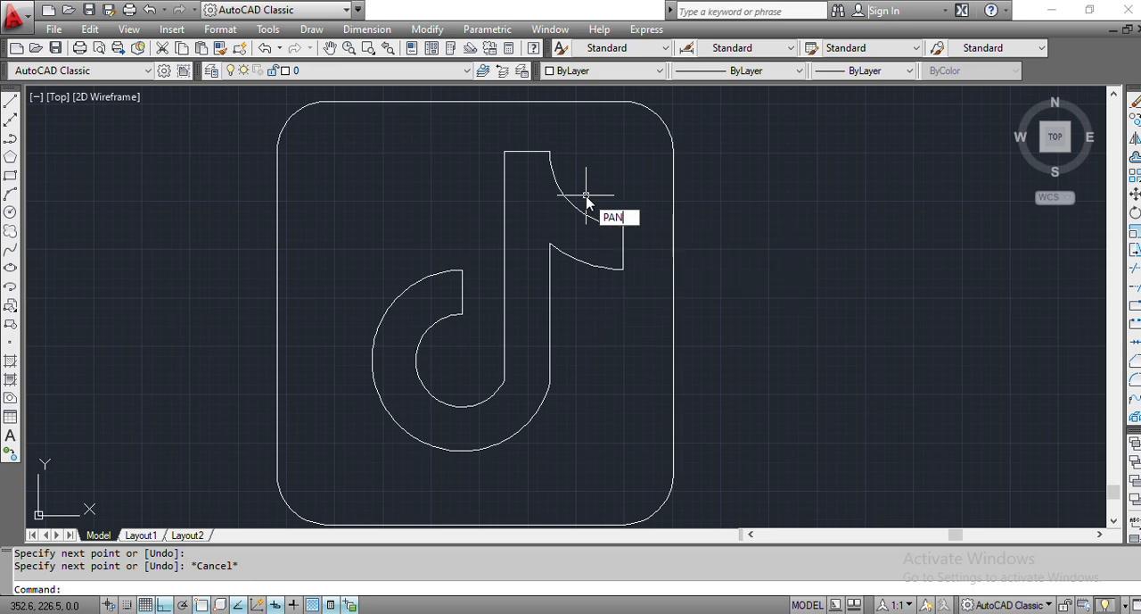
pyautogui.press('Return')
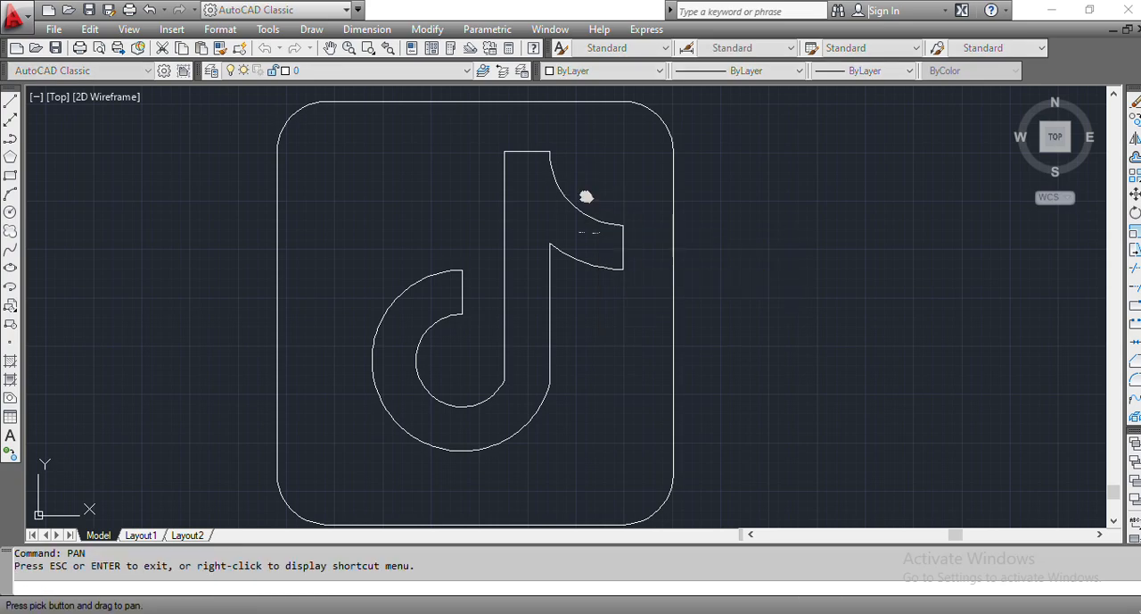
pyautogui.moveTo(586, 196)
pyautogui.mouseDown()
pyautogui.moveTo(626, 190)
pyautogui.moveTo(587, 196)
pyautogui.mouseUp()
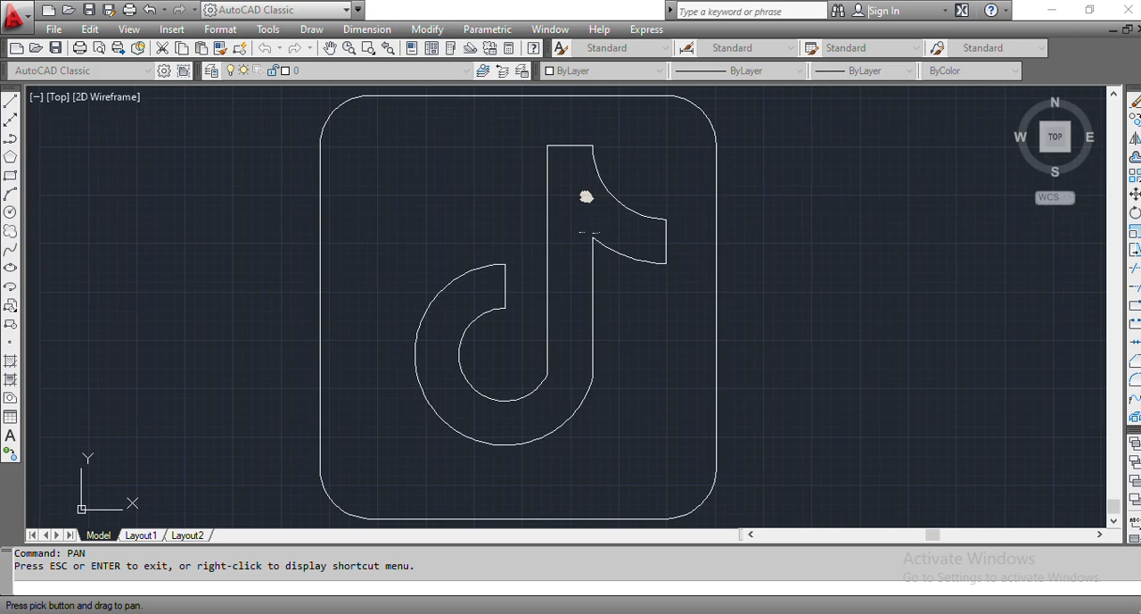
pyautogui.press('Escape')
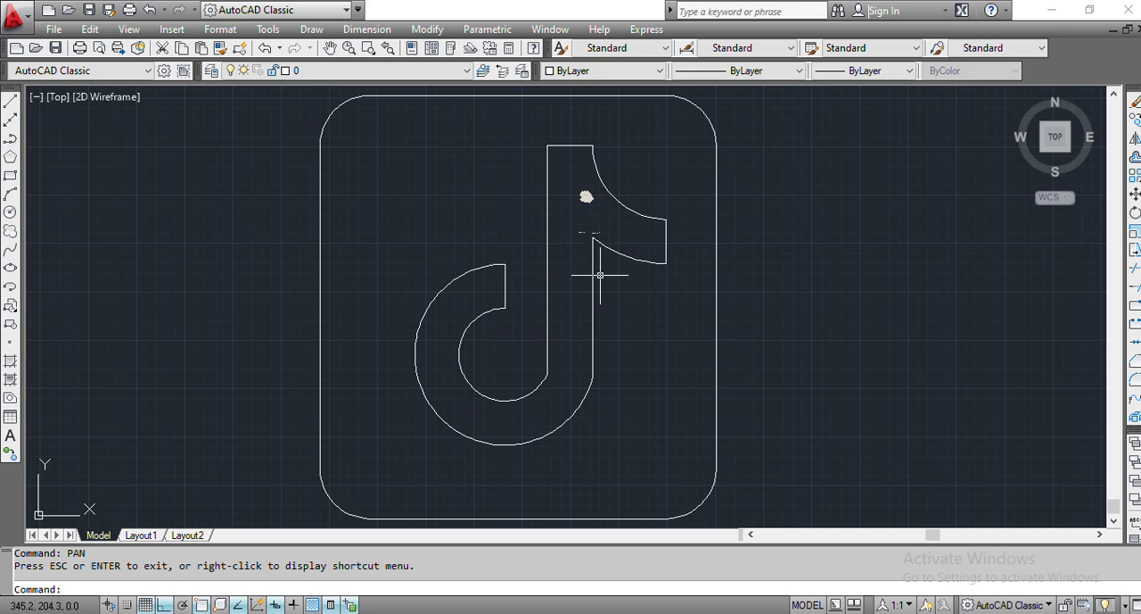
pyautogui.moveTo(548, 319)
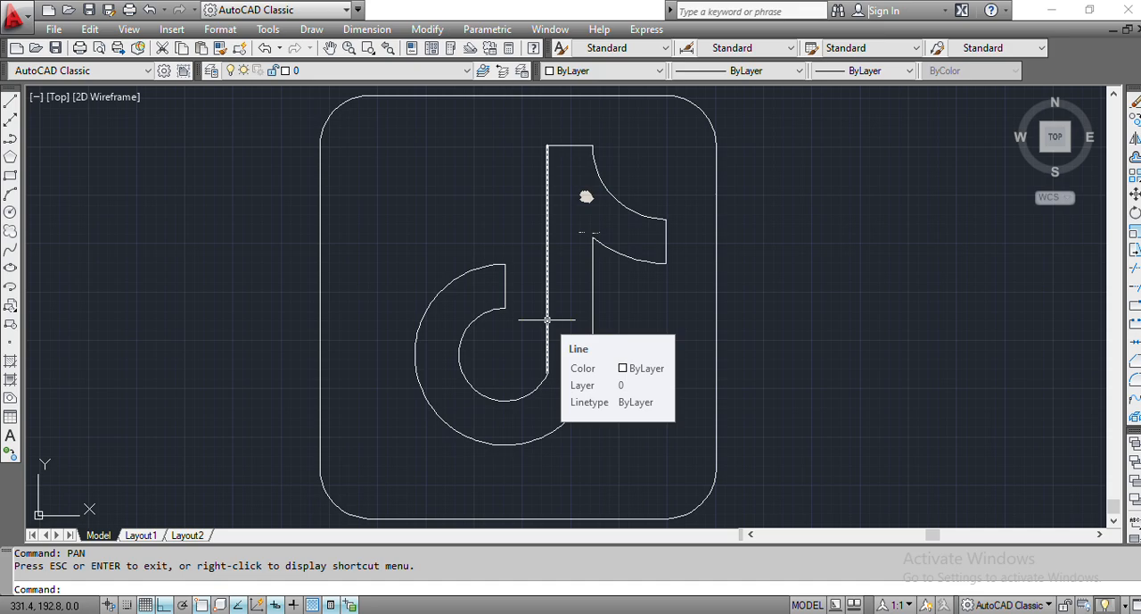
pyautogui.press('Return')
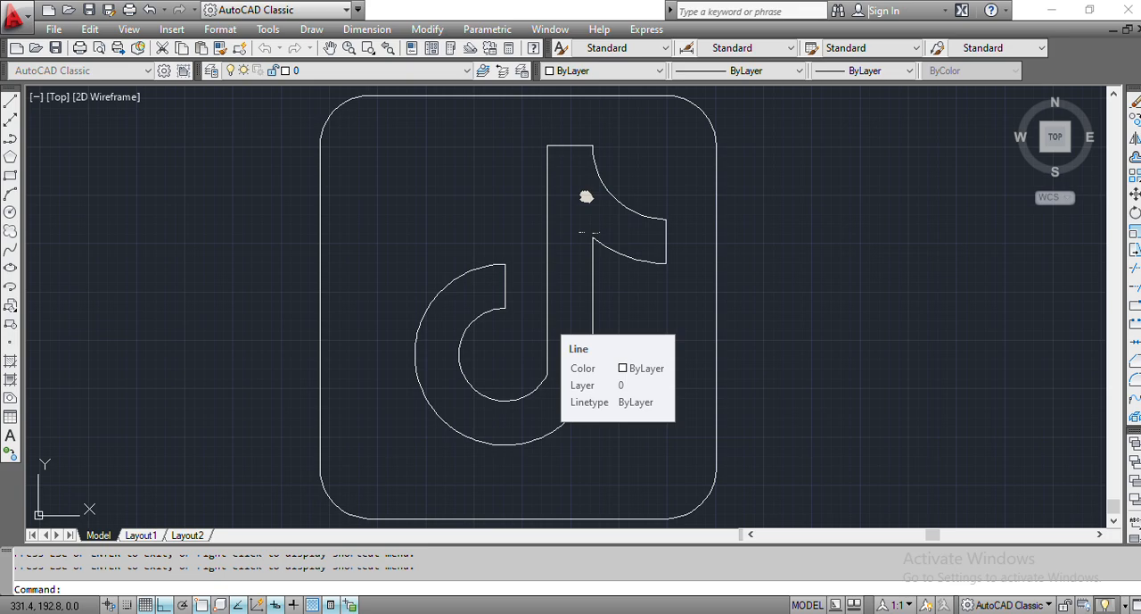